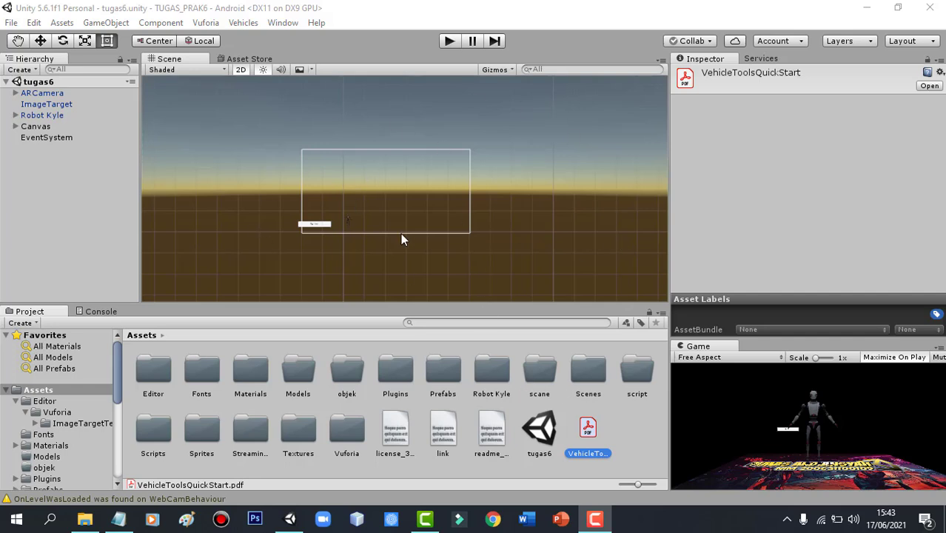
# Create a new scene named Menu Utama in the Assets folder and open it.
pyautogui.click(606, 416)
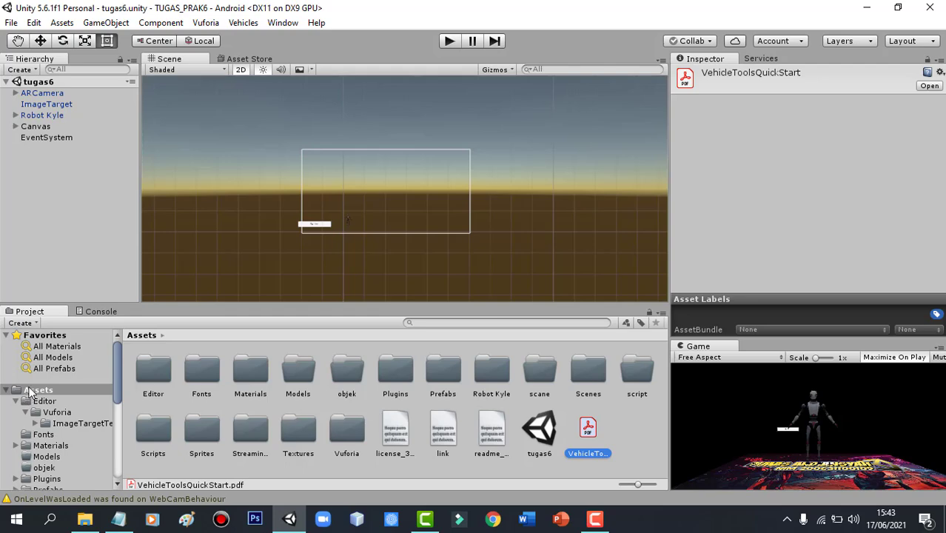
pyautogui.click(33, 390)
pyautogui.rightClick(621, 411)
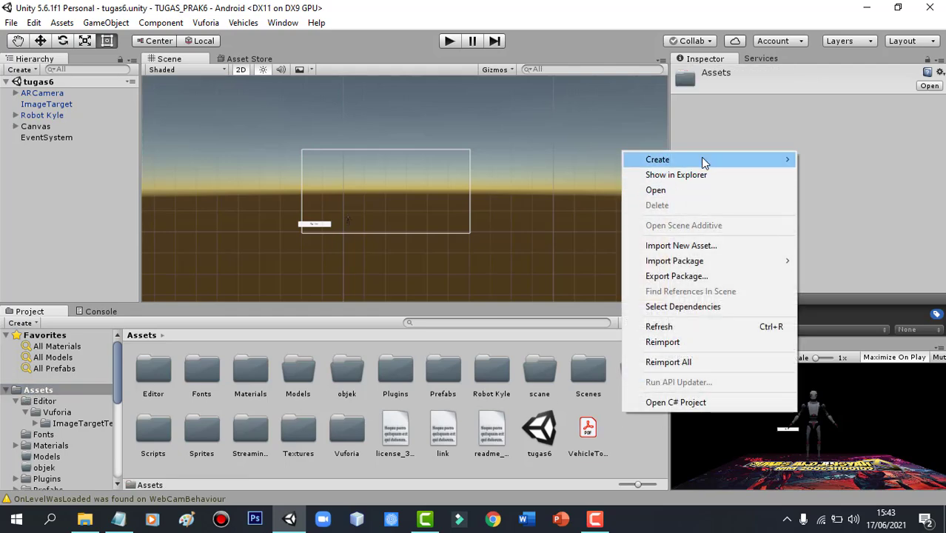
pyautogui.moveTo(701, 157)
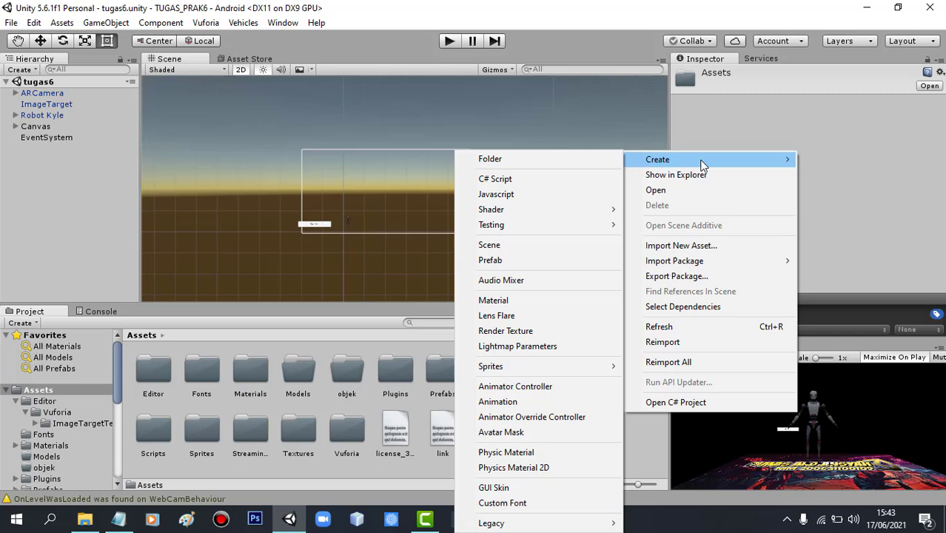
pyautogui.click(498, 247)
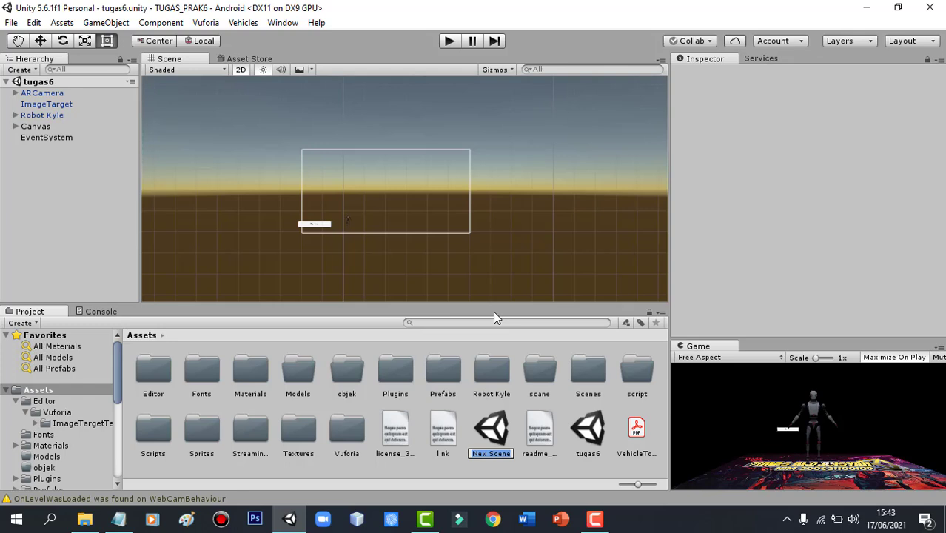
pyautogui.write('Menu Utama')
pyautogui.press('Return')
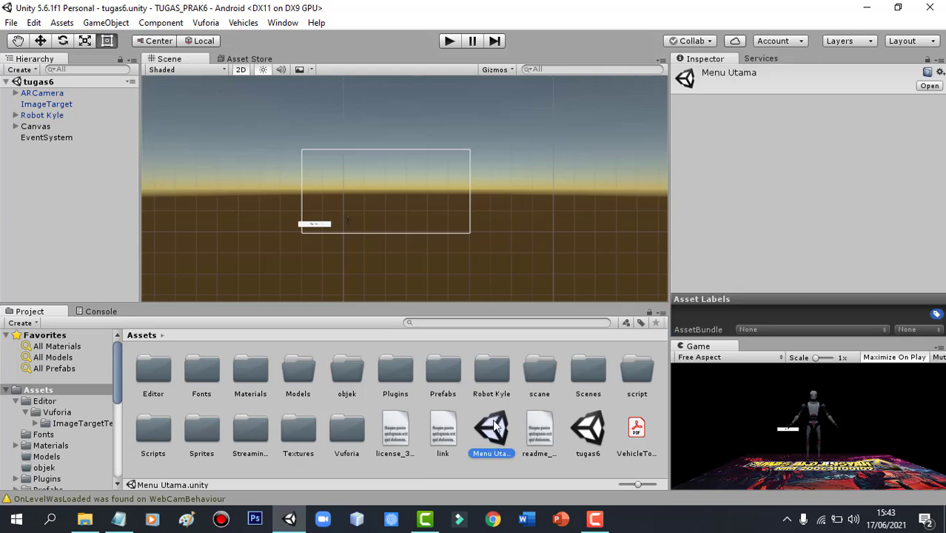
pyautogui.doubleClick(494, 424)
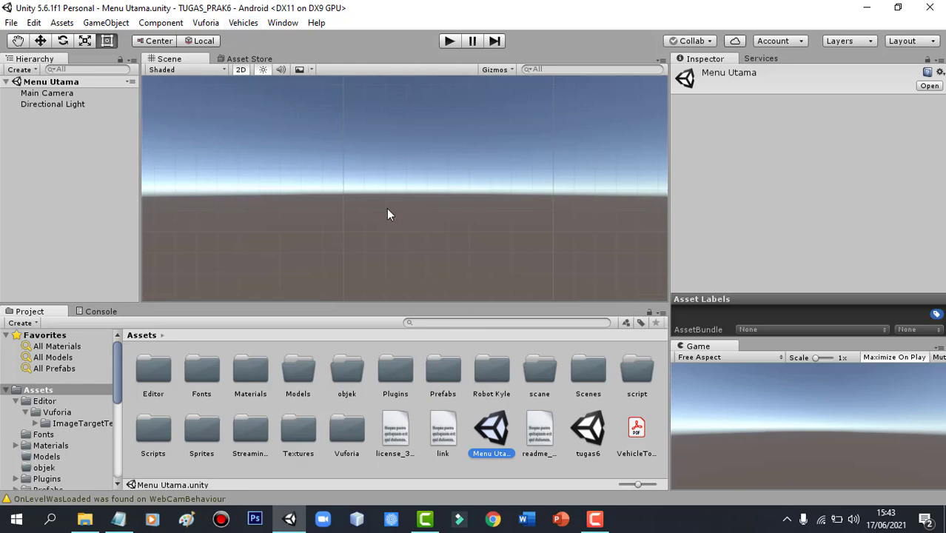
# Add a UI Canvas to the Menu Utama scene, keeping the scene view in 2D mode.
pyautogui.click(241, 72)
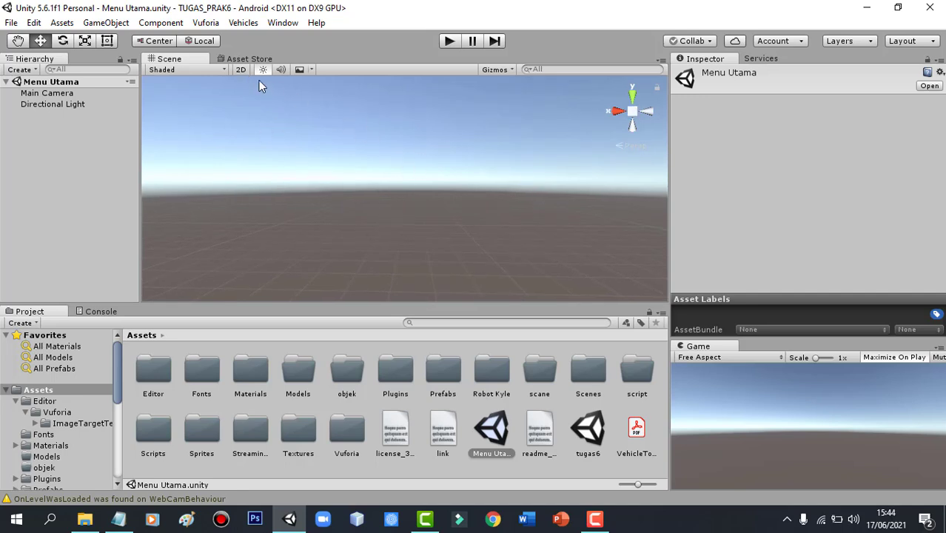
pyautogui.click(241, 70)
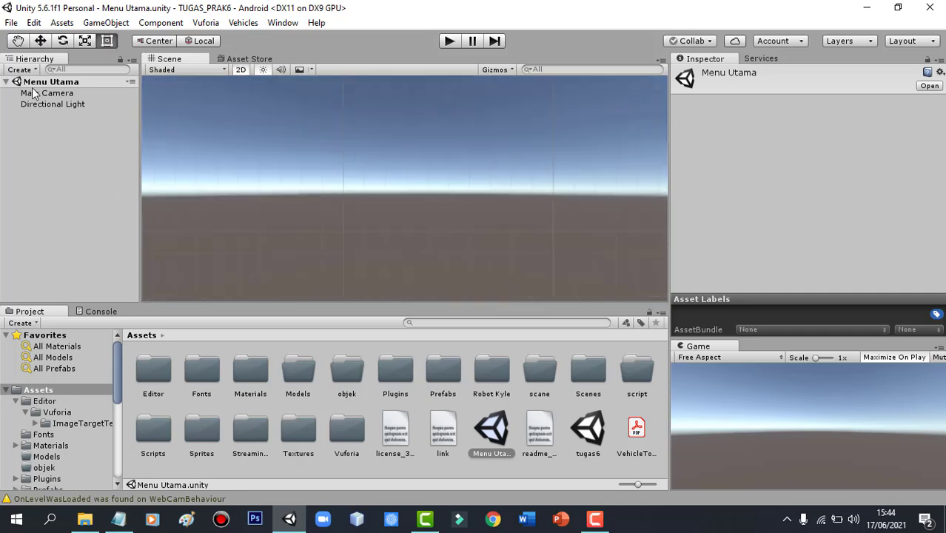
pyautogui.click(59, 83)
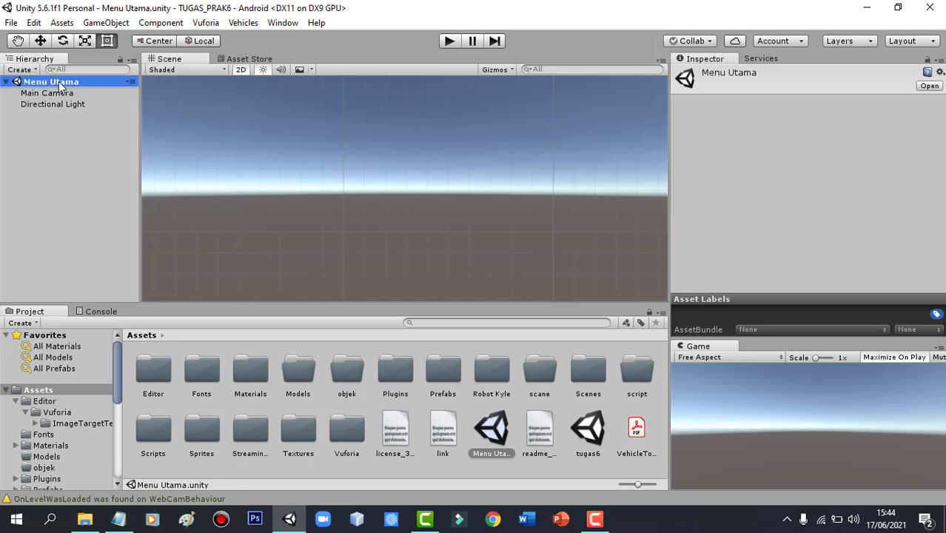
pyautogui.rightClick(42, 130)
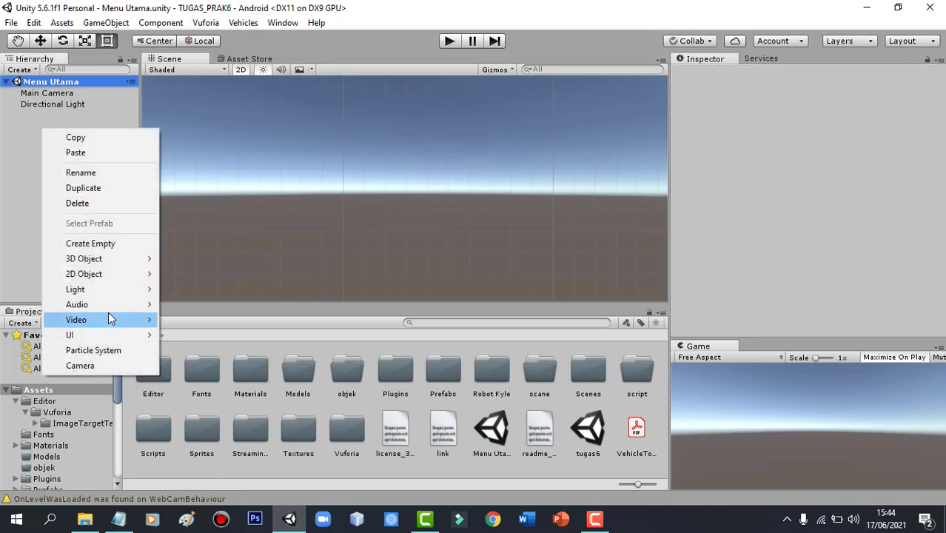
pyautogui.moveTo(116, 338)
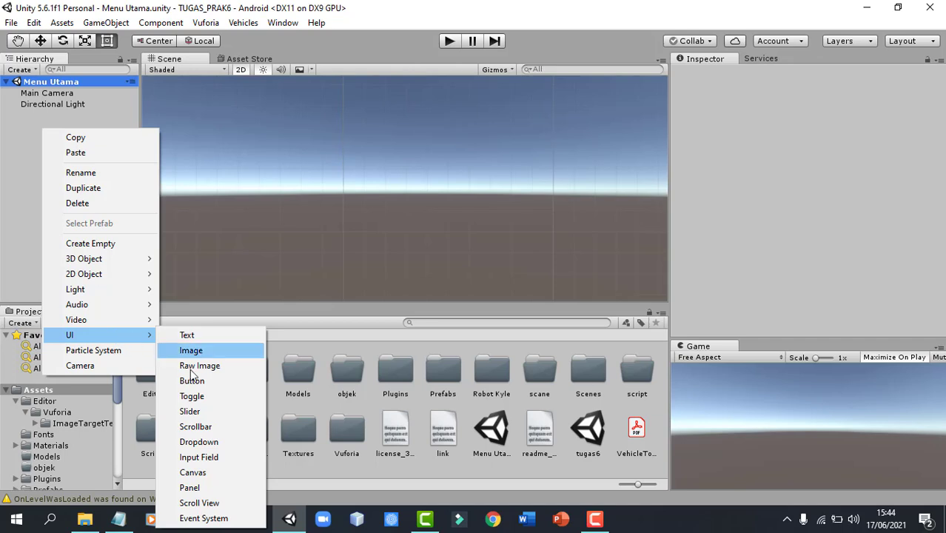
pyautogui.click(186, 475)
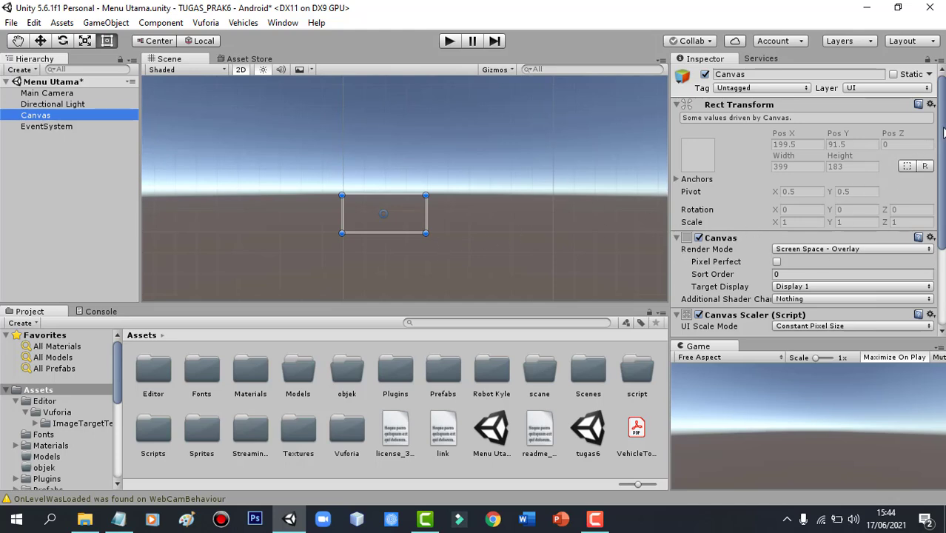
# Set the Canvas render mode to World Space.
pyautogui.moveTo(942, 133); pyautogui.dragTo(944, 190)
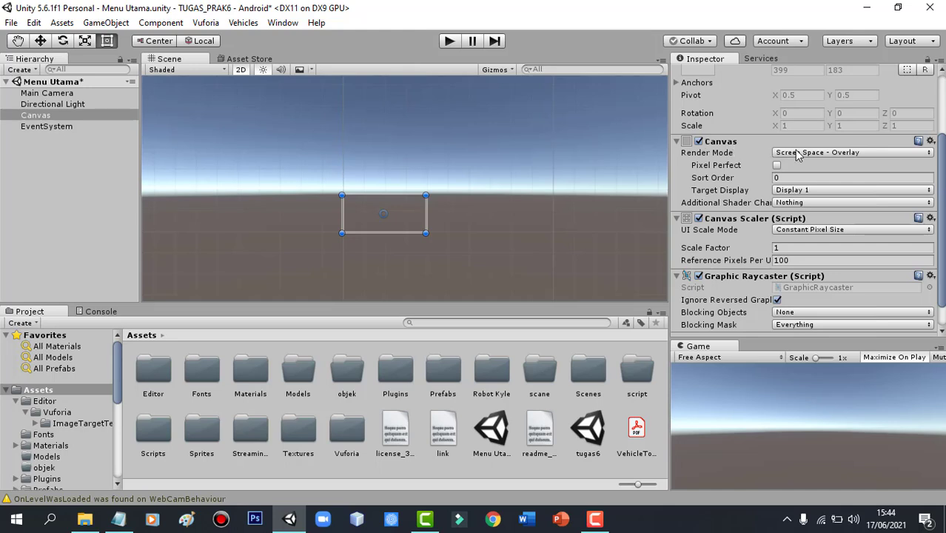
pyautogui.click(856, 153)
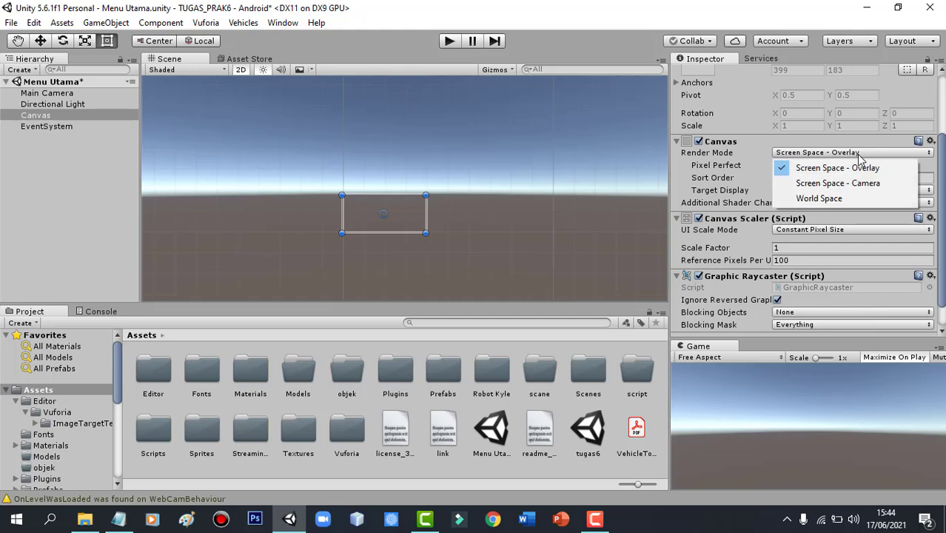
pyautogui.click(821, 197)
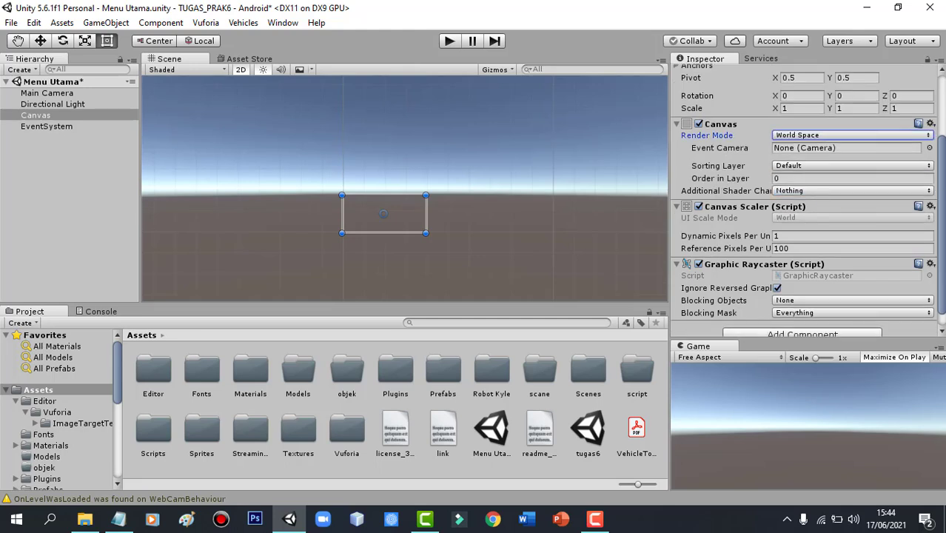
# Set the Canvas width to 800 and its height to 400.
pyautogui.scroll(3, 826, 170)
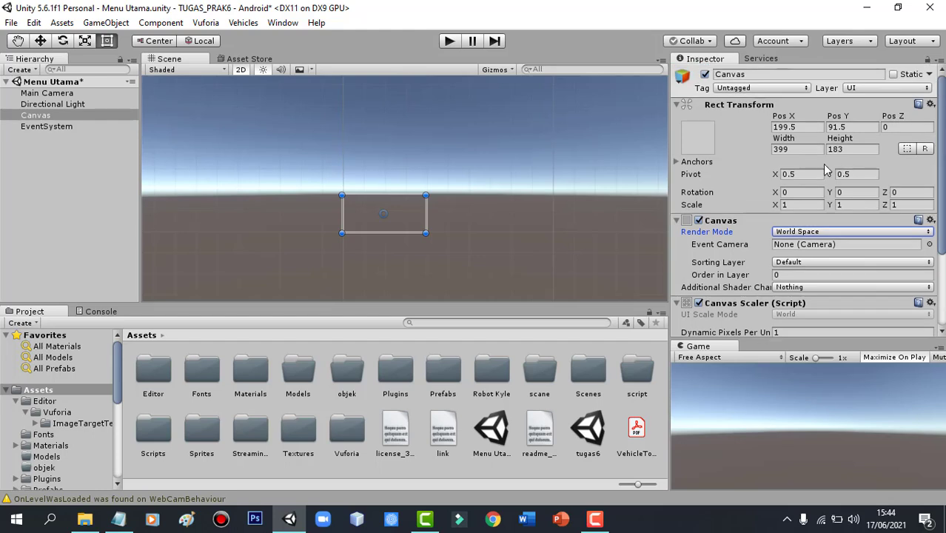
pyautogui.click(790, 148)
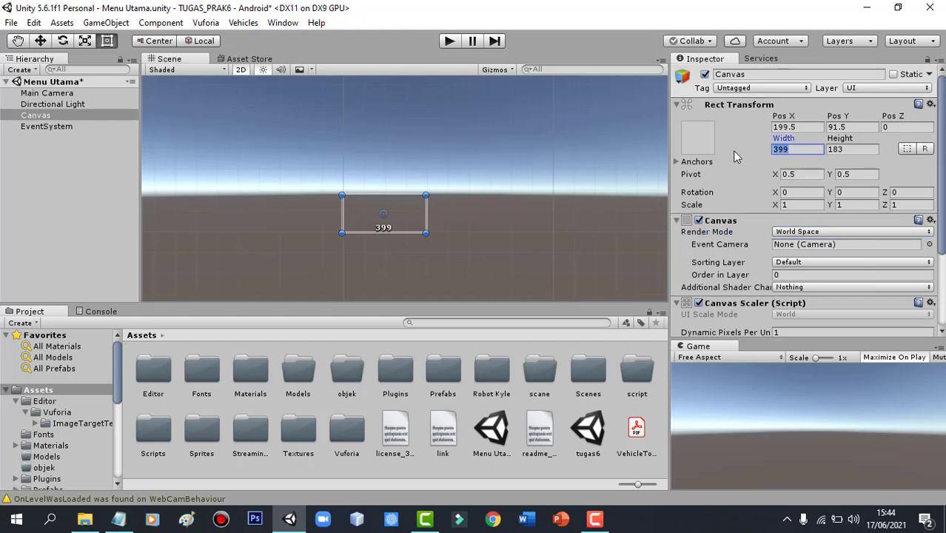
pyautogui.write('800')
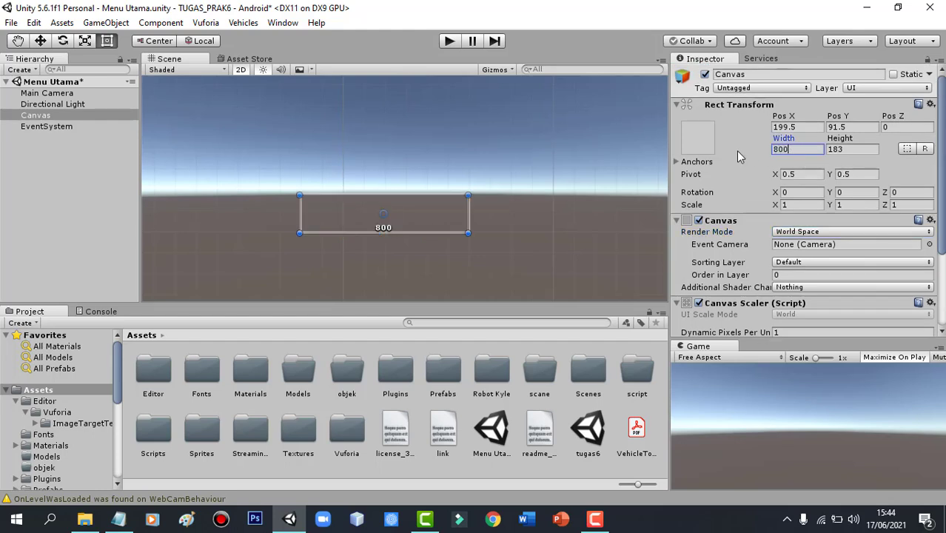
pyautogui.click(846, 150)
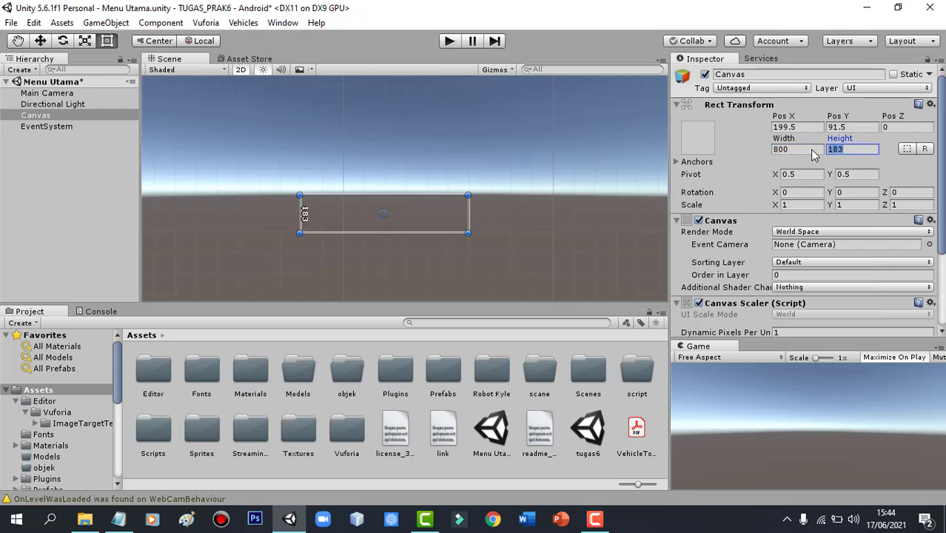
pyautogui.write('400')
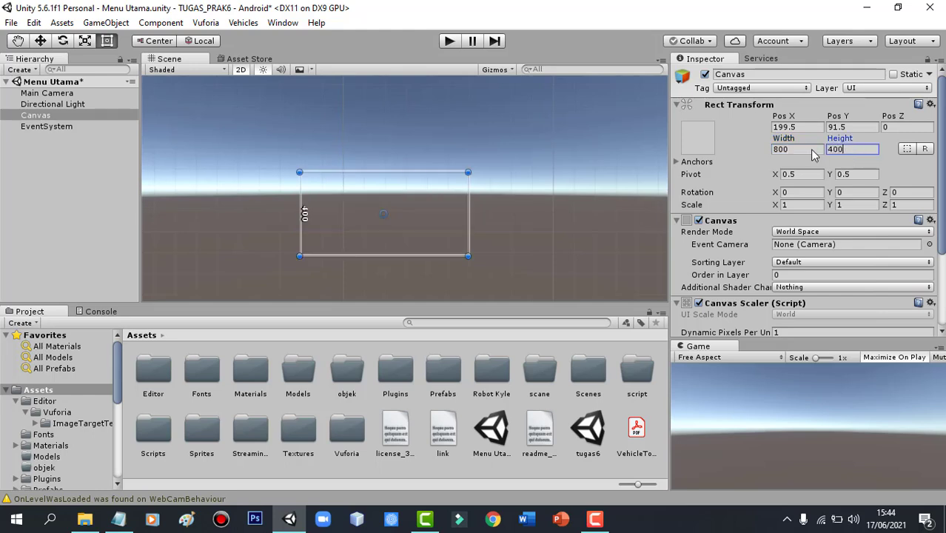
pyautogui.click(537, 245)
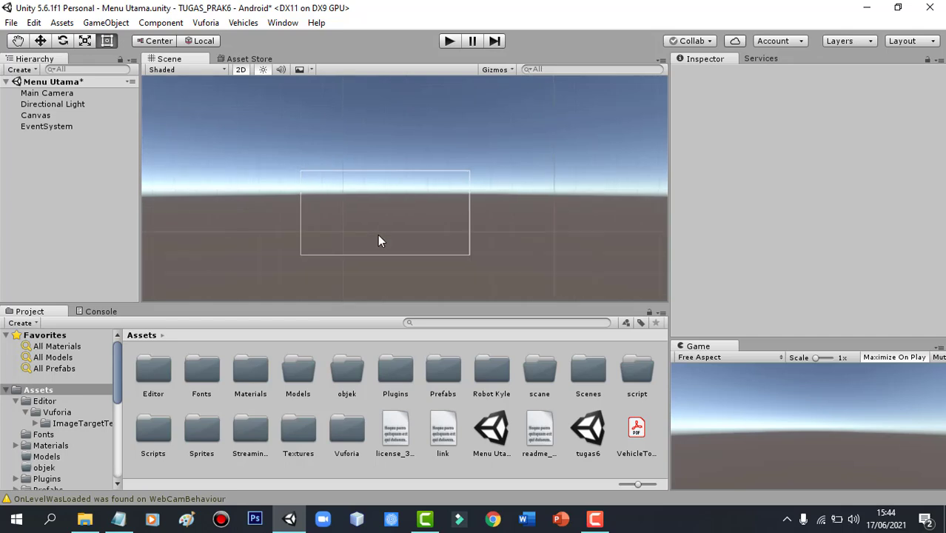
# Add a UI Image as a child of the Canvas.
pyautogui.click(17, 41)
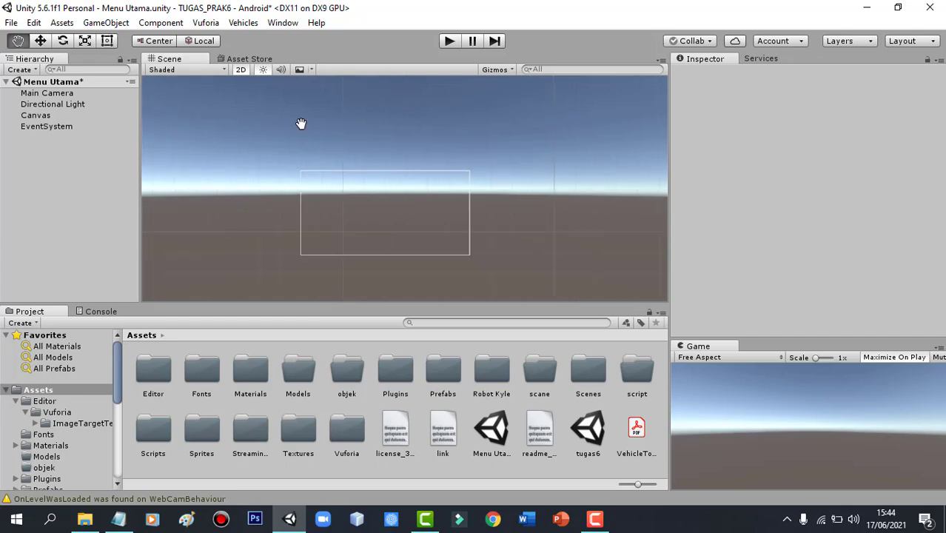
pyautogui.moveTo(518, 214); pyautogui.dragTo(558, 191)
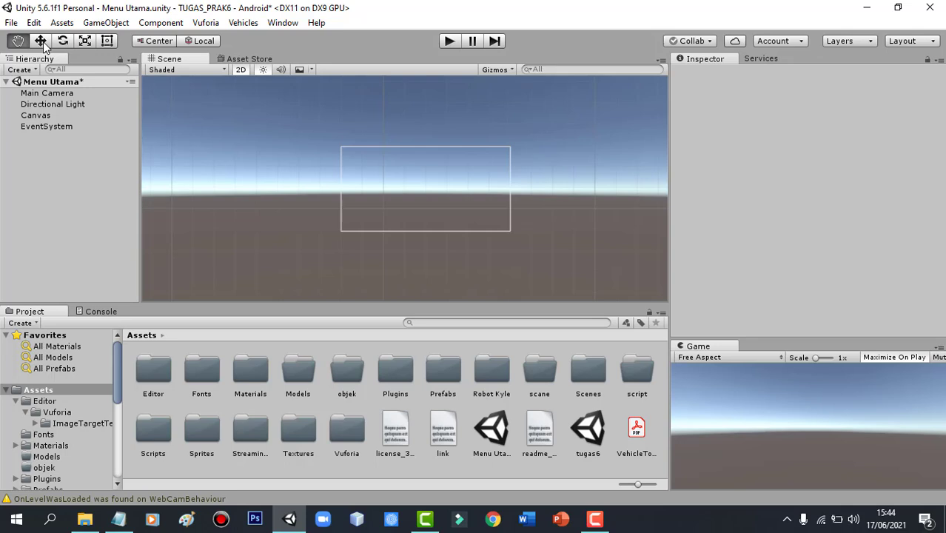
pyautogui.click(35, 115)
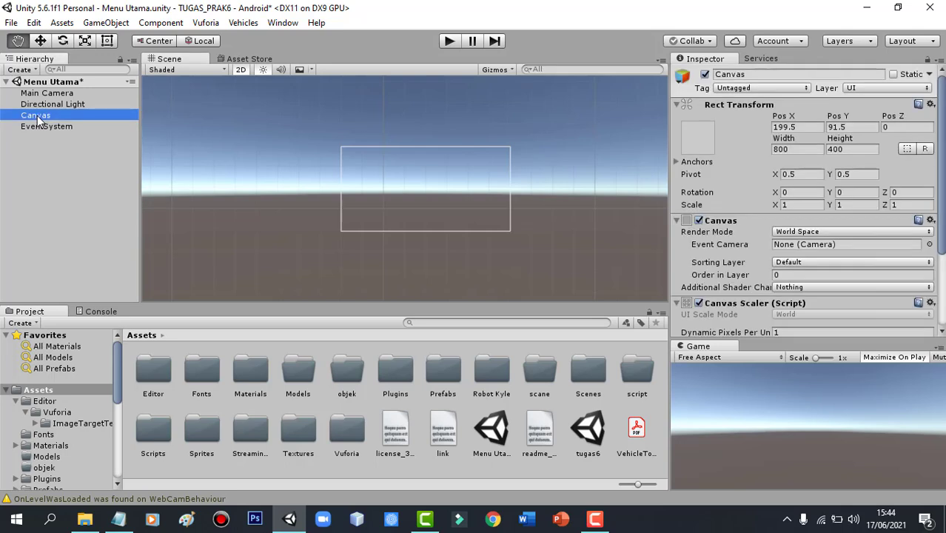
pyautogui.rightClick(35, 115)
pyautogui.click(36, 120)
pyautogui.rightClick(36, 121)
pyautogui.moveTo(93, 326)
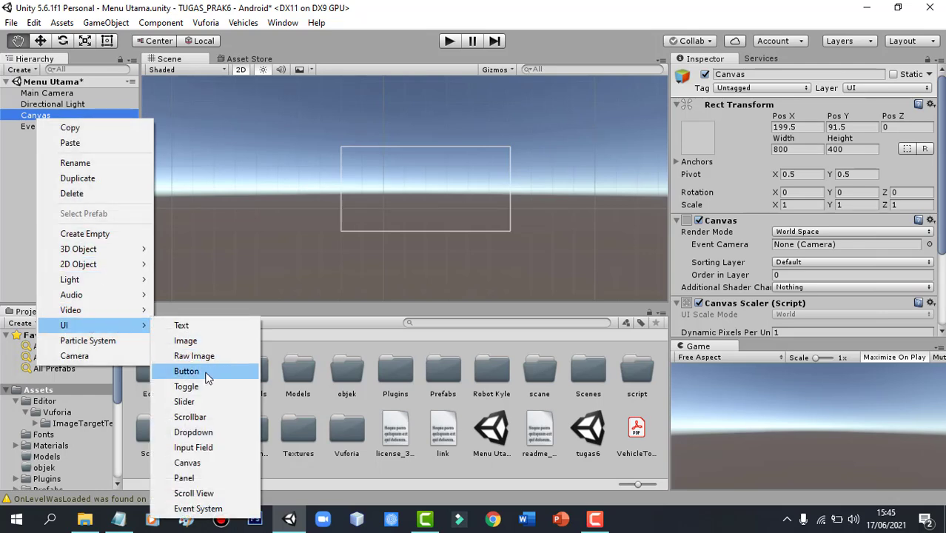
pyautogui.click(195, 343)
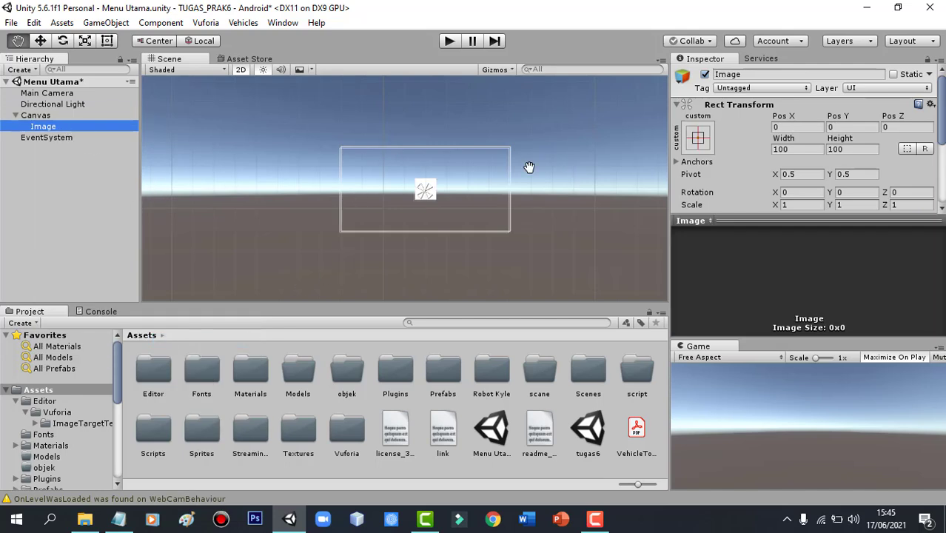
# Import the table and wallpaperflare.com_wallpaper (12) images from File Explorer's Downloads folder into the Unity project's Assets folder.
pyautogui.click(942, 126)
pyautogui.moveTo(942, 121)
pyautogui.mouseDown()
pyautogui.moveTo(941, 143)
pyautogui.moveTo(942, 133)
pyautogui.mouseUp()
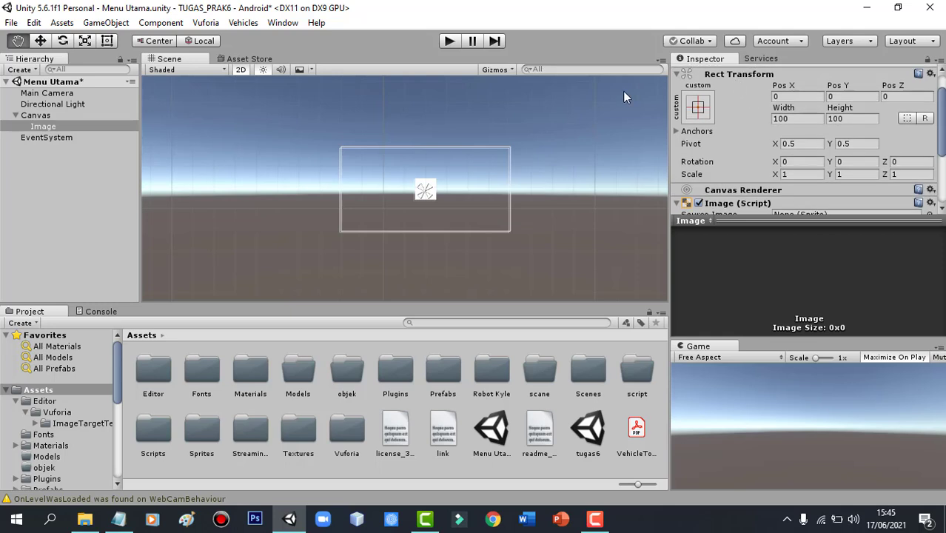
pyautogui.moveTo(942, 134); pyautogui.dragTo(943, 173)
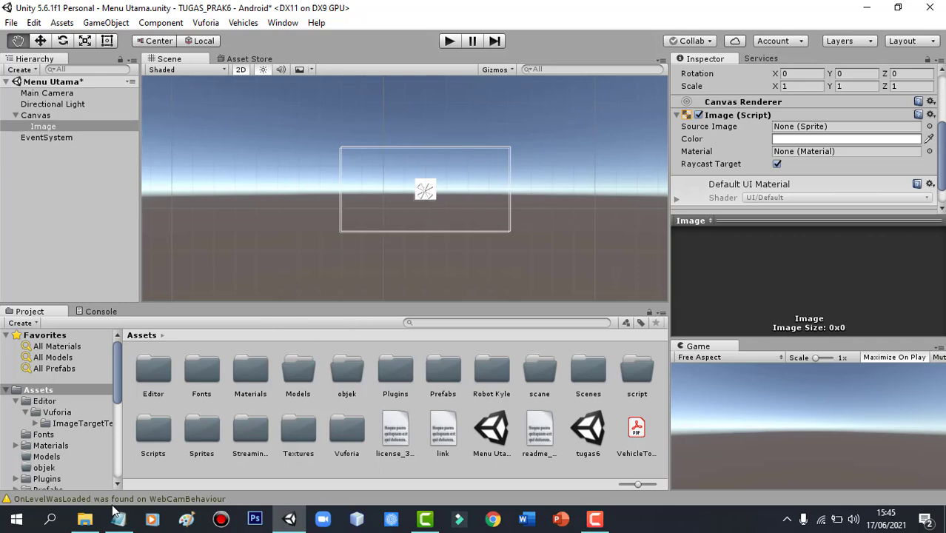
pyautogui.click(86, 520)
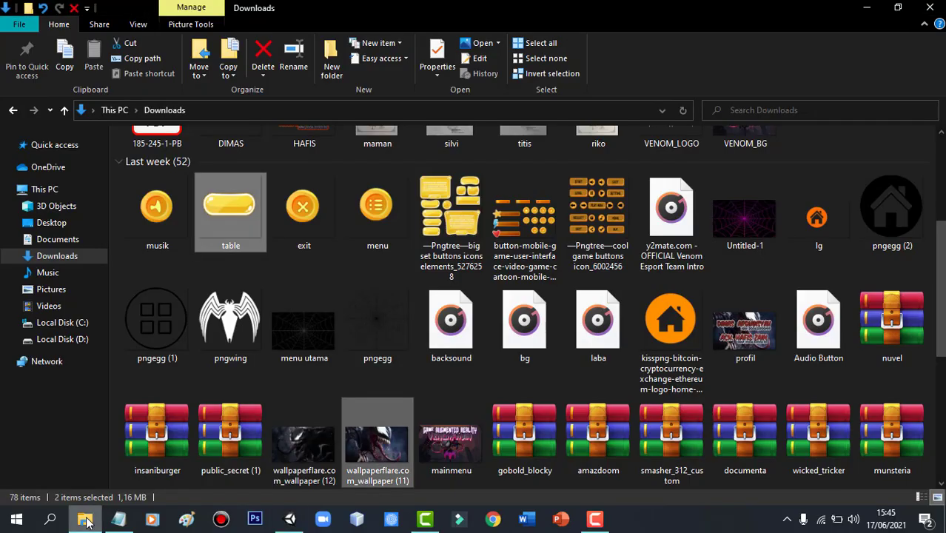
pyautogui.scroll(1, 814, 280)
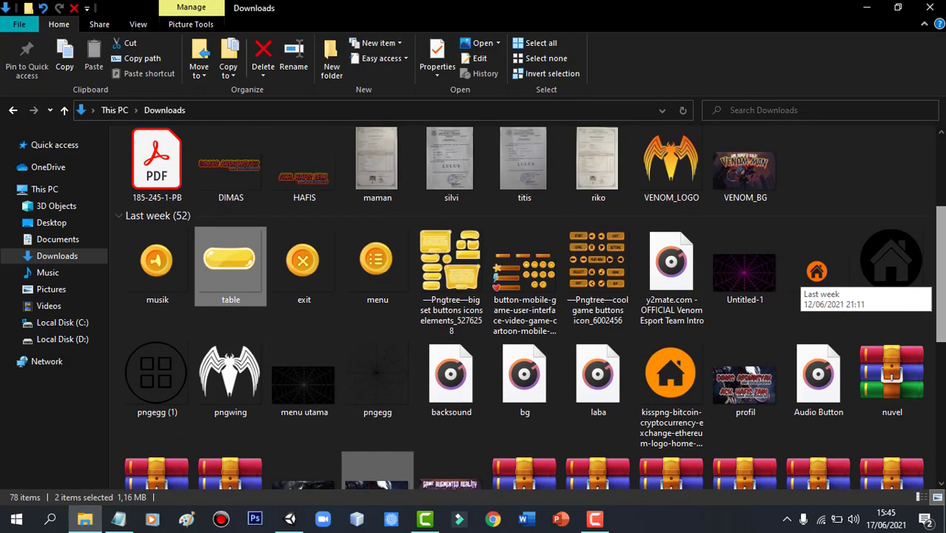
pyautogui.moveTo(941, 252); pyautogui.dragTo(940, 302)
pyautogui.click(311, 369)
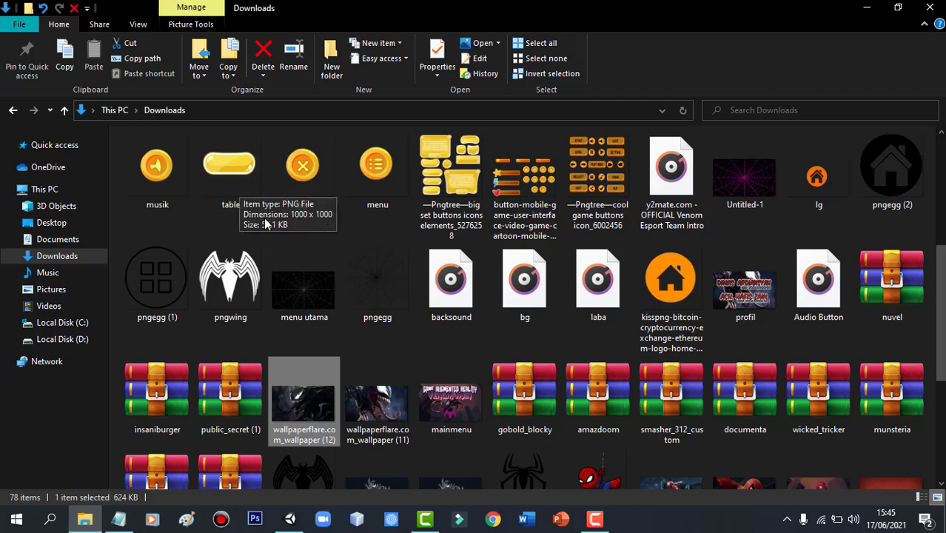
pyautogui.click(223, 171)
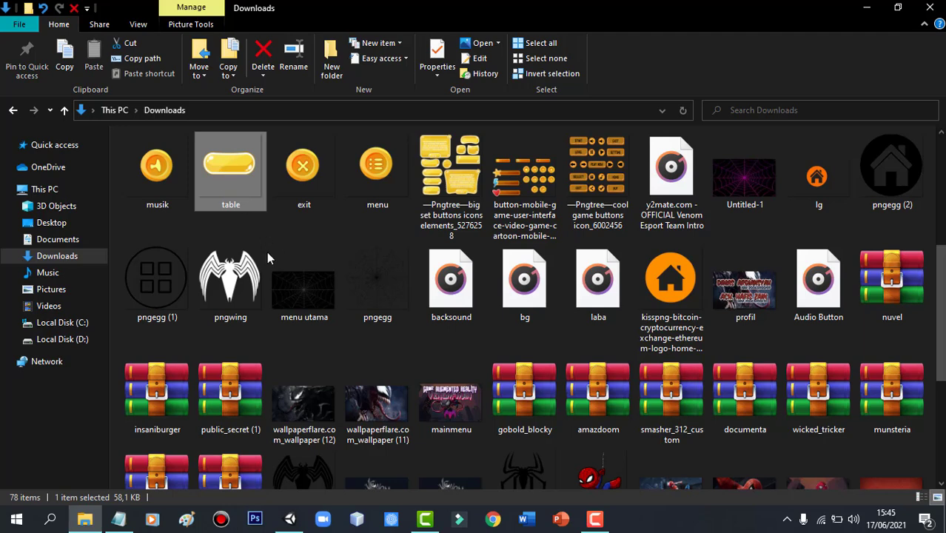
pyautogui.keyDown('ctrl'); pyautogui.click(291, 406); pyautogui.keyUp('ctrl')
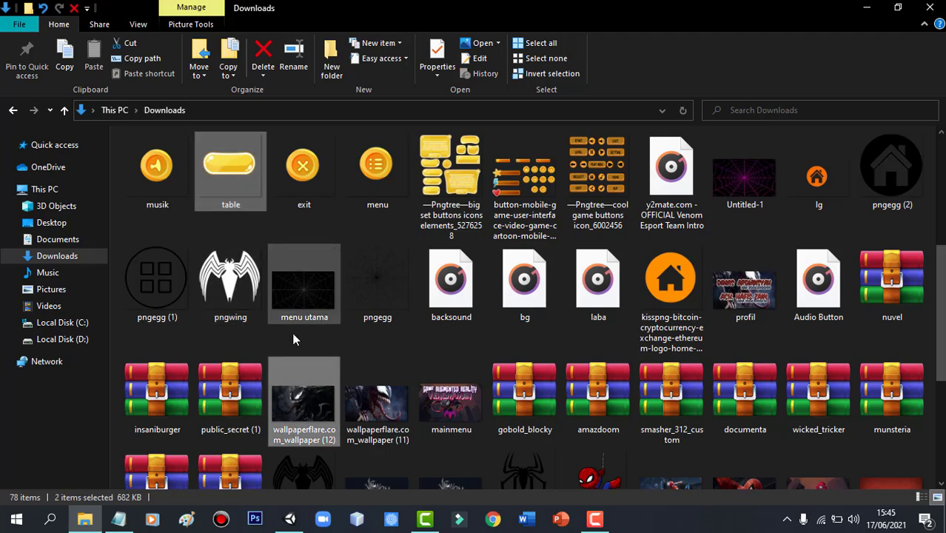
pyautogui.moveTo(299, 364); pyautogui.dragTo(513, 425)
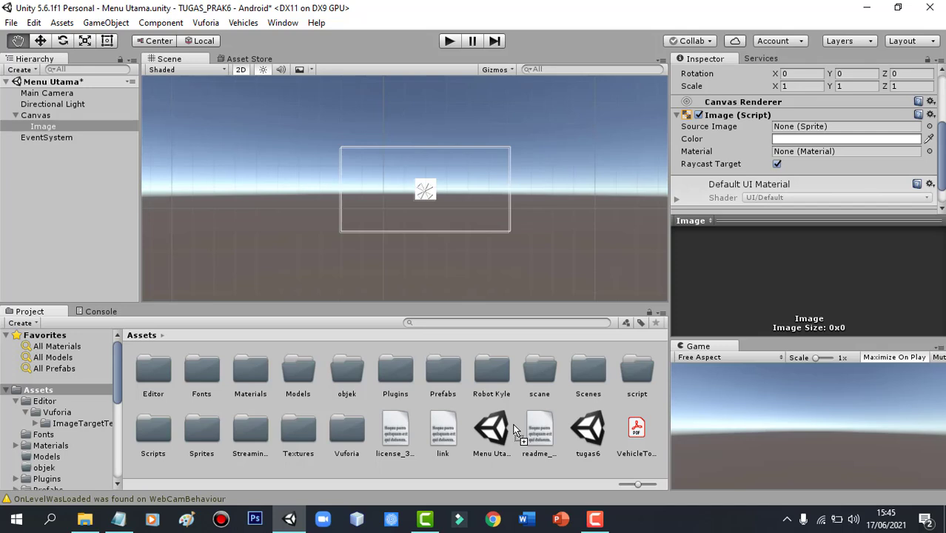
pyautogui.moveTo(512, 425); pyautogui.dragTo(513, 425)
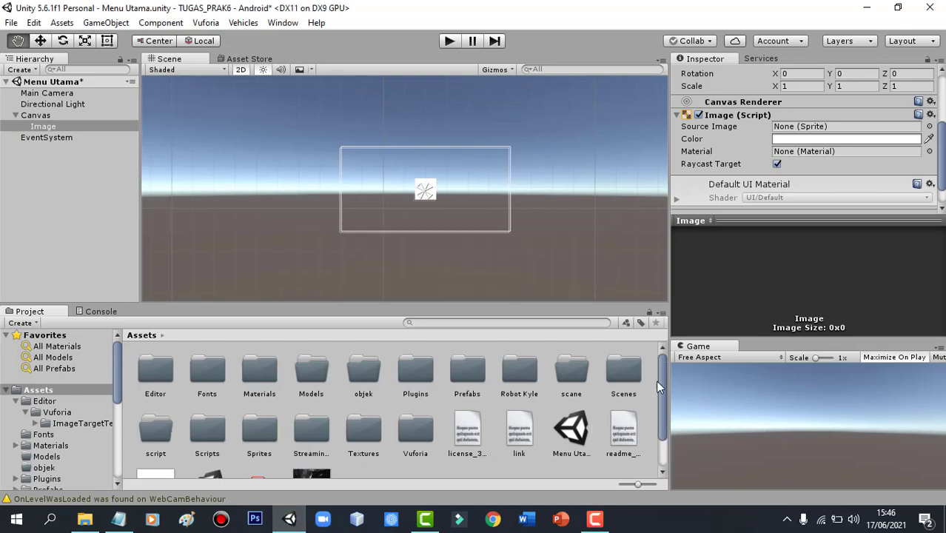
# Change the texture type of the wallpaperflare.com_wallpaper (12) image to Sprite (2D and UI) and apply the import settings.
pyautogui.moveTo(663, 376); pyautogui.dragTo(658, 434)
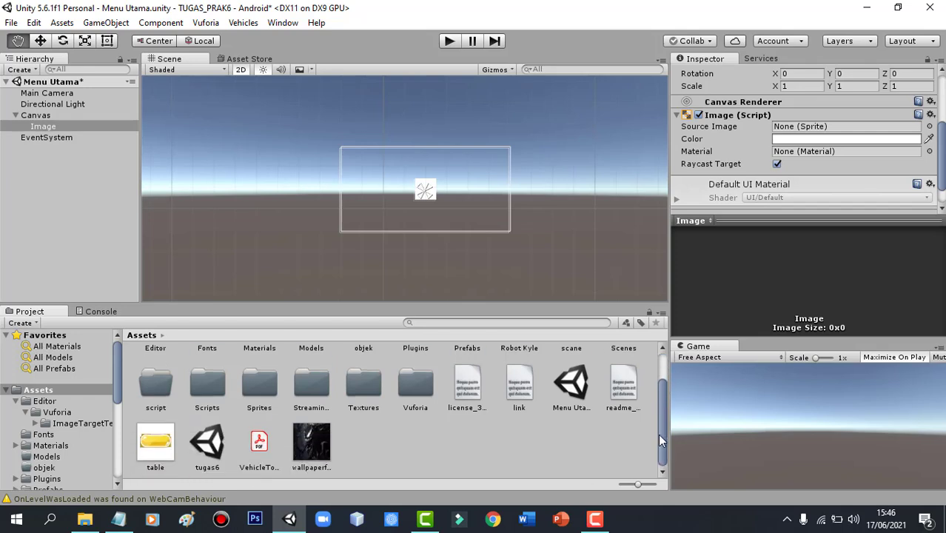
pyautogui.click(152, 441)
pyautogui.click(318, 444)
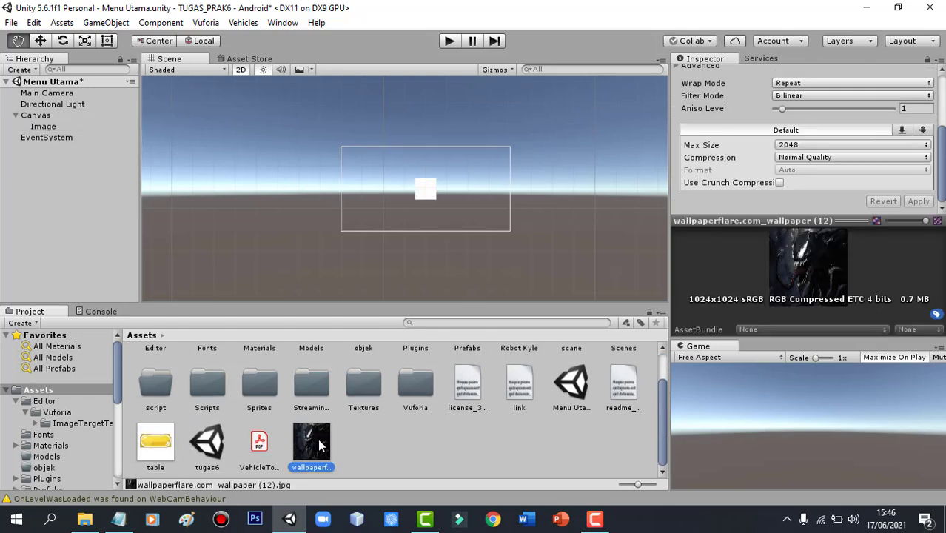
pyautogui.click(155, 443)
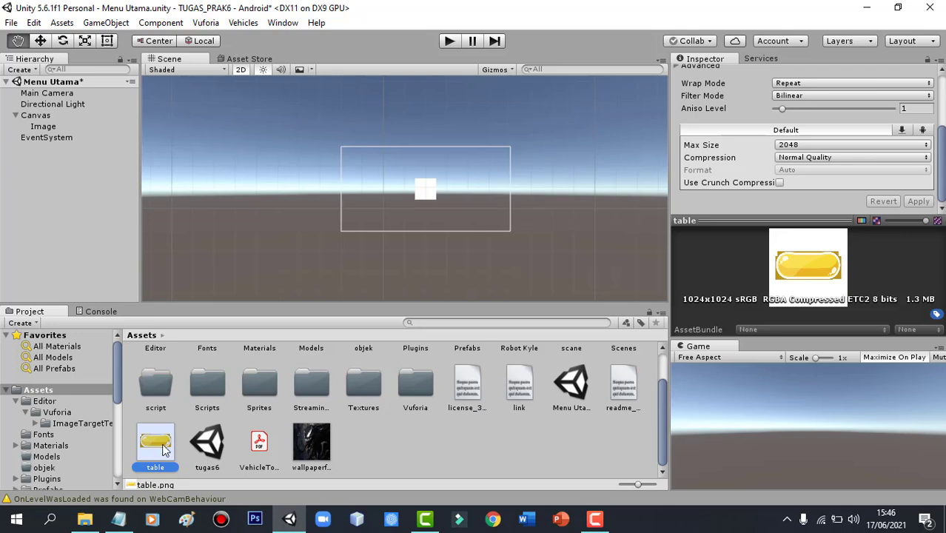
pyautogui.click(311, 444)
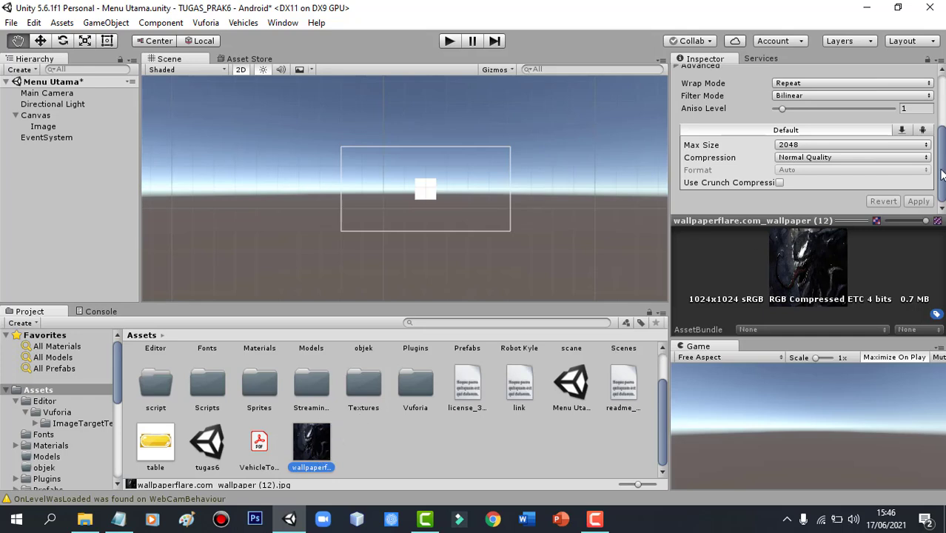
pyautogui.moveTo(940, 169); pyautogui.dragTo(943, 108)
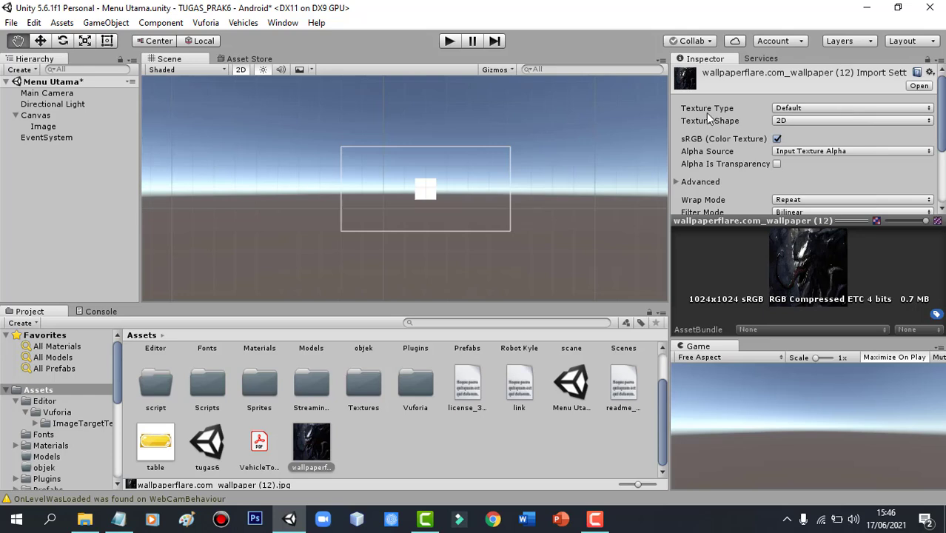
pyautogui.click(809, 110)
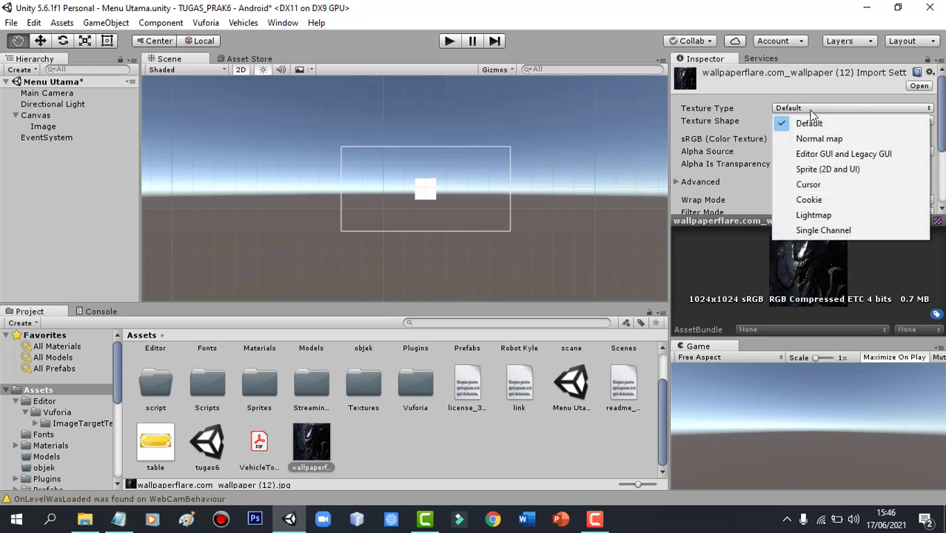
pyautogui.click(823, 171)
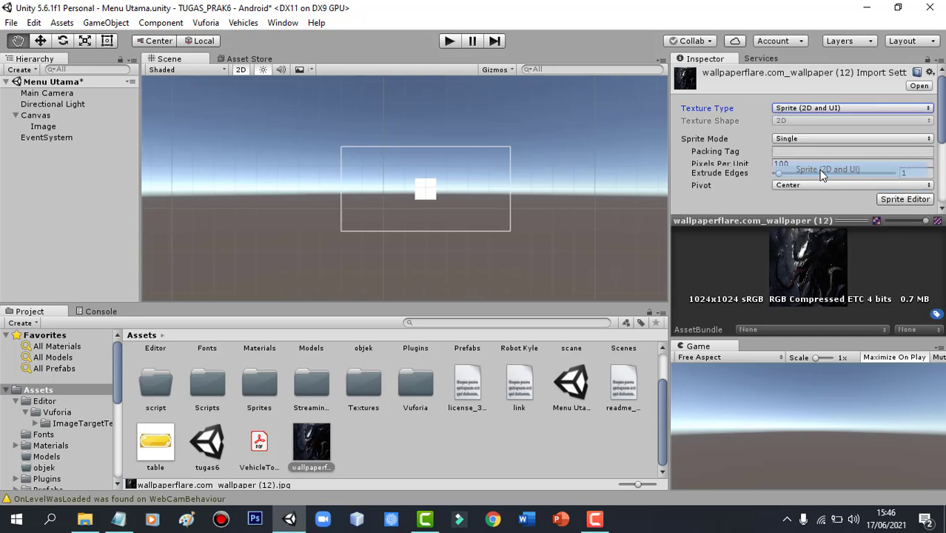
pyautogui.click(394, 445)
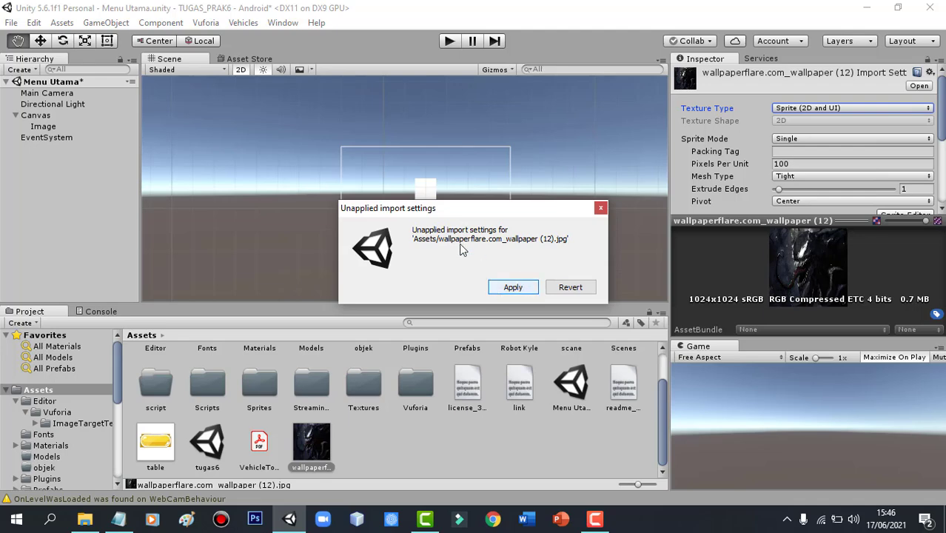
pyautogui.click(510, 291)
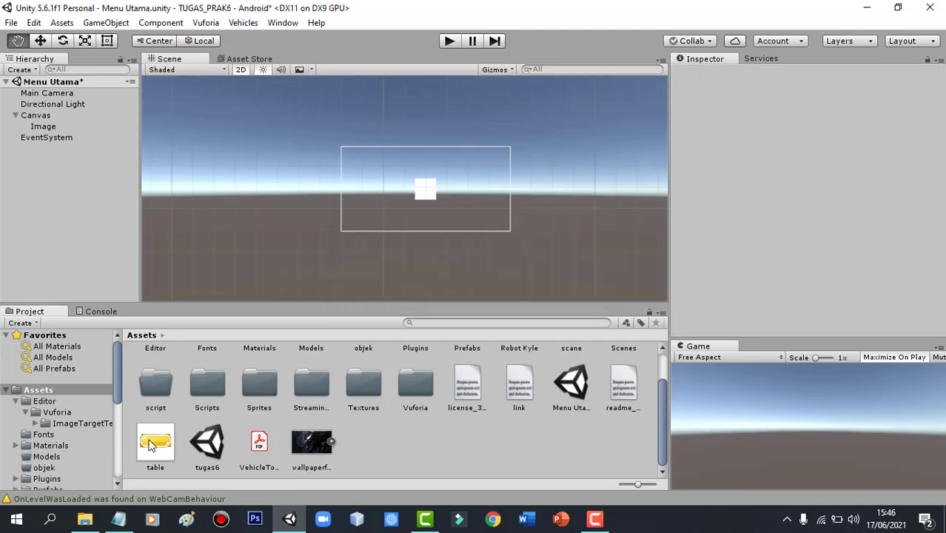
# Change the texture type of the table image to Sprite (2D and UI) and apply the import settings.
pyautogui.click(150, 444)
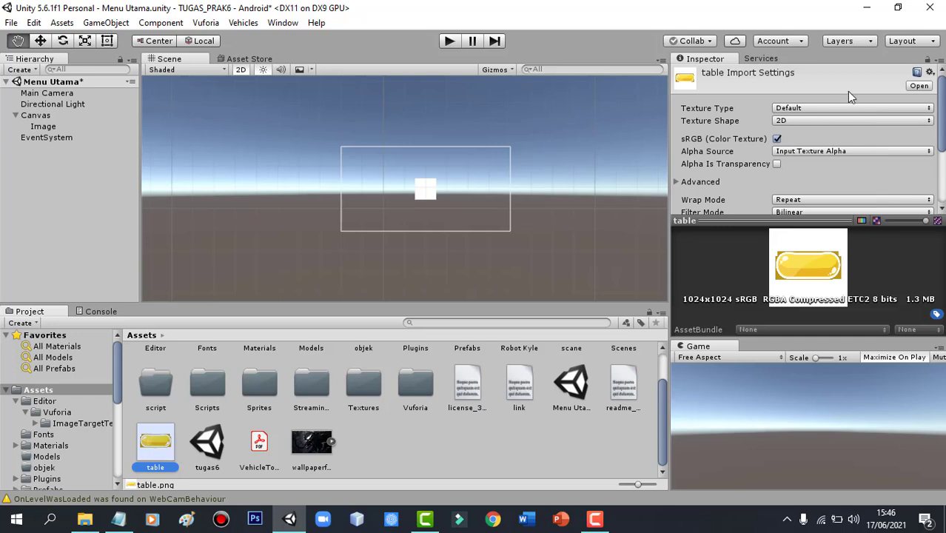
pyautogui.click(828, 108)
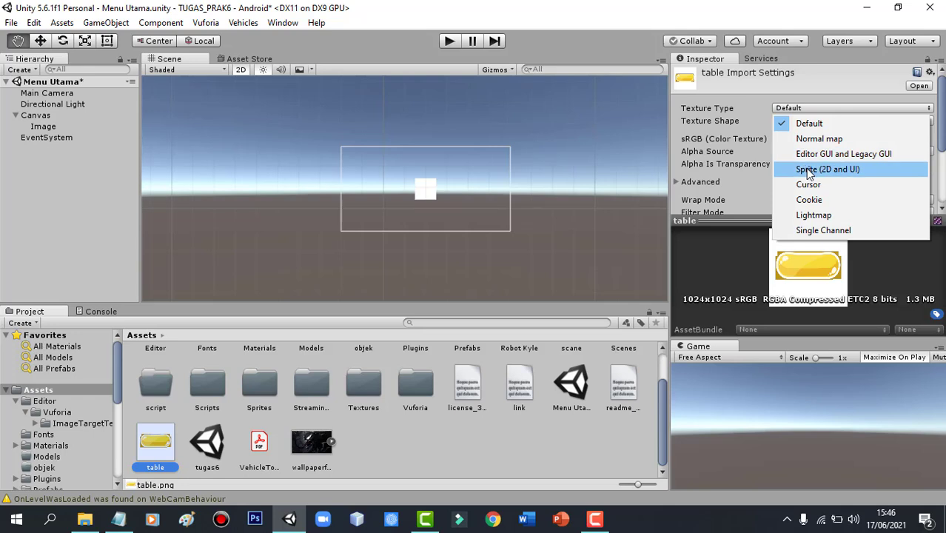
pyautogui.click(808, 170)
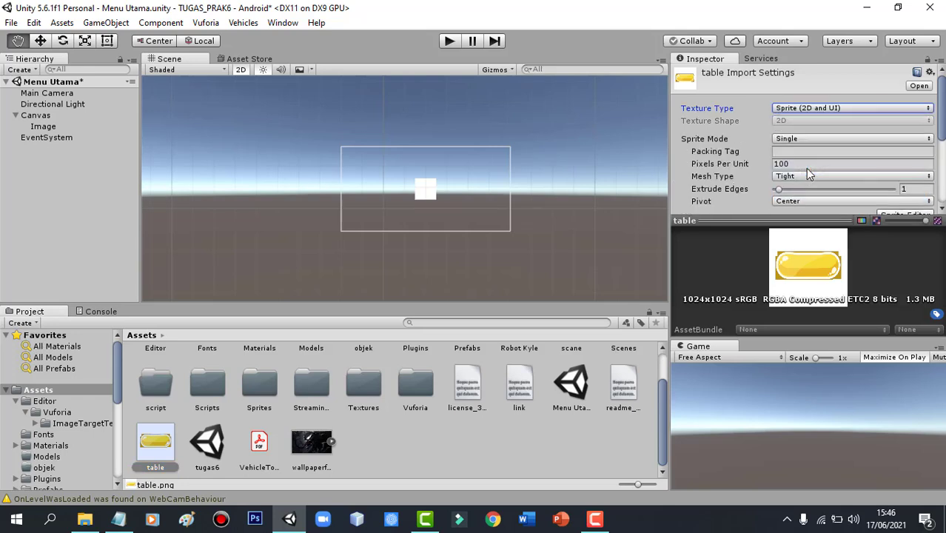
pyautogui.click(408, 441)
pyautogui.click(513, 288)
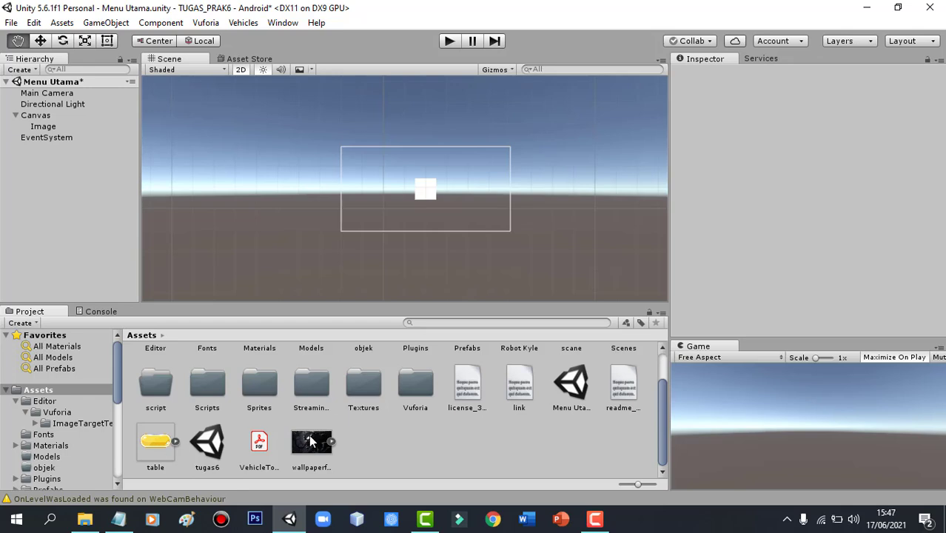
# Assign the wallpaperflare.com_wallpaper (12) sprite as the source image of the Image object under the Canvas.
pyautogui.click(46, 128)
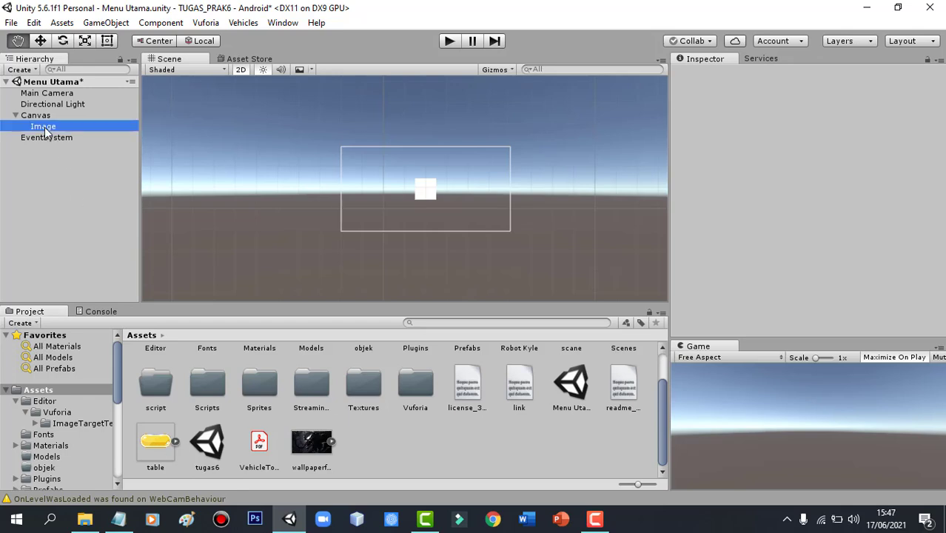
pyautogui.moveTo(943, 103); pyautogui.dragTo(943, 155)
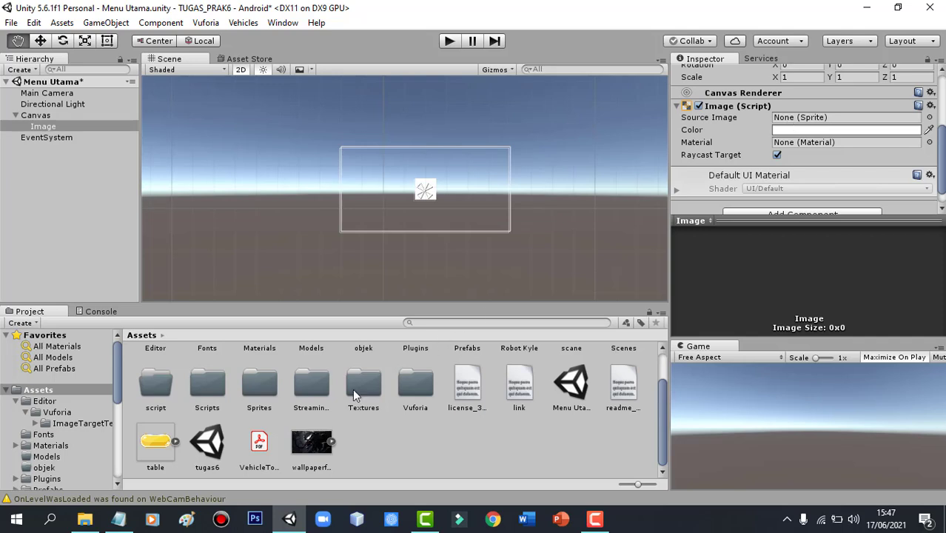
pyautogui.click(314, 441)
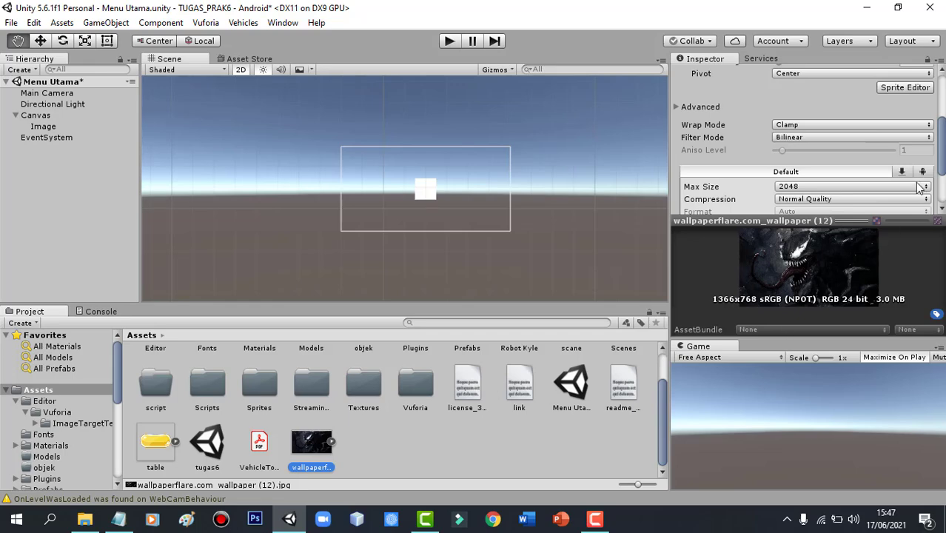
pyautogui.moveTo(941, 159); pyautogui.dragTo(942, 191)
pyautogui.moveTo(941, 152)
pyautogui.mouseDown()
pyautogui.moveTo(941, 122)
pyautogui.moveTo(942, 162)
pyautogui.mouseUp()
pyautogui.click(64, 128)
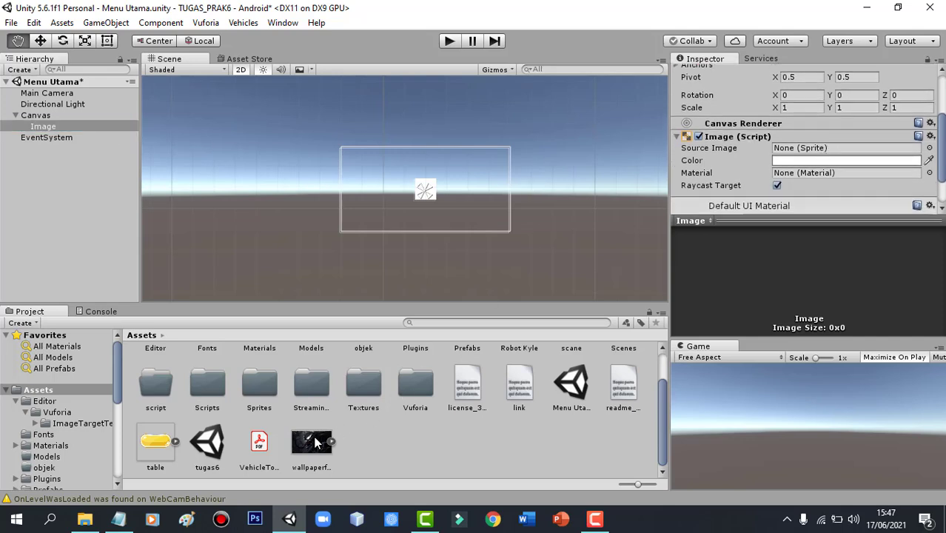
pyautogui.moveTo(322, 439); pyautogui.dragTo(793, 152)
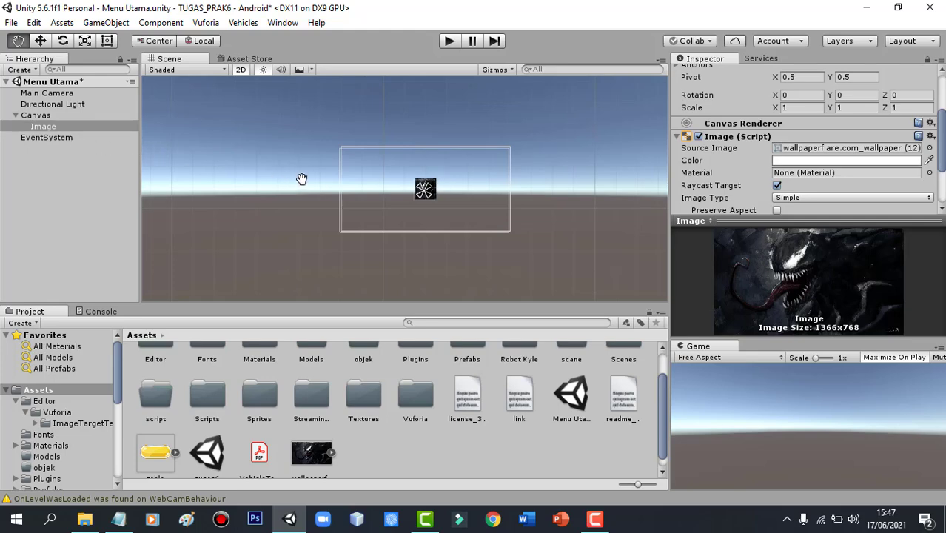
# Resize the Image with the Rect tool so its corners match the corners of the Canvas and it fills the whole area.
pyautogui.scroll(2, 301, 179)
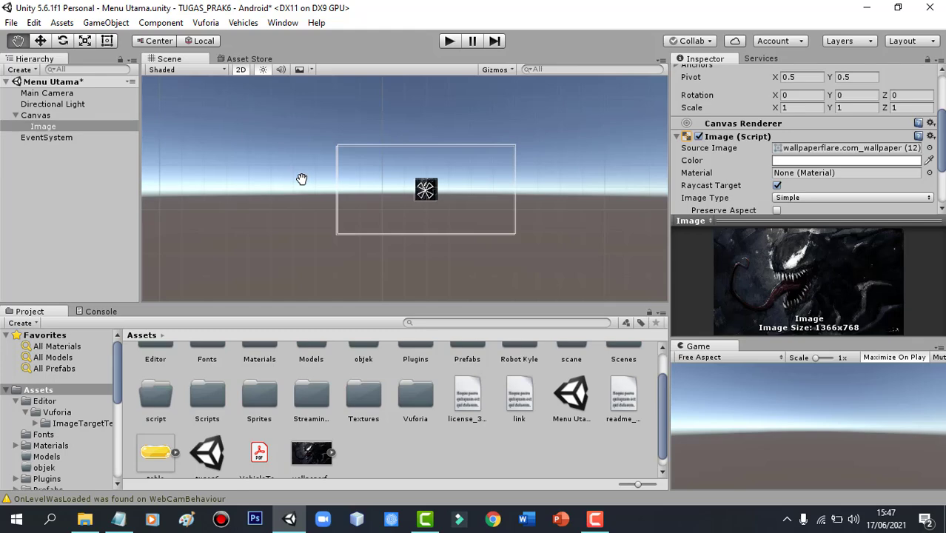
pyautogui.click(40, 41)
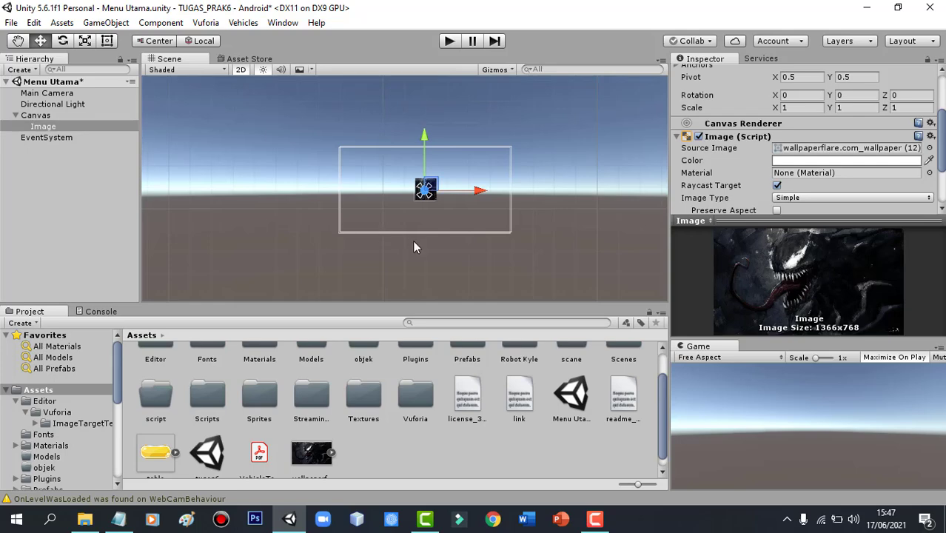
pyautogui.click(18, 41)
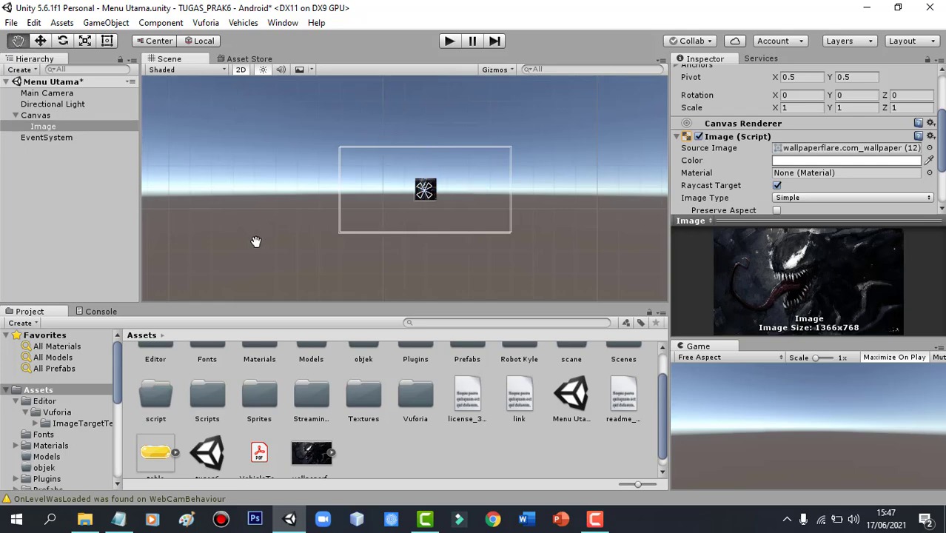
pyautogui.moveTo(255, 239); pyautogui.dragTo(236, 242)
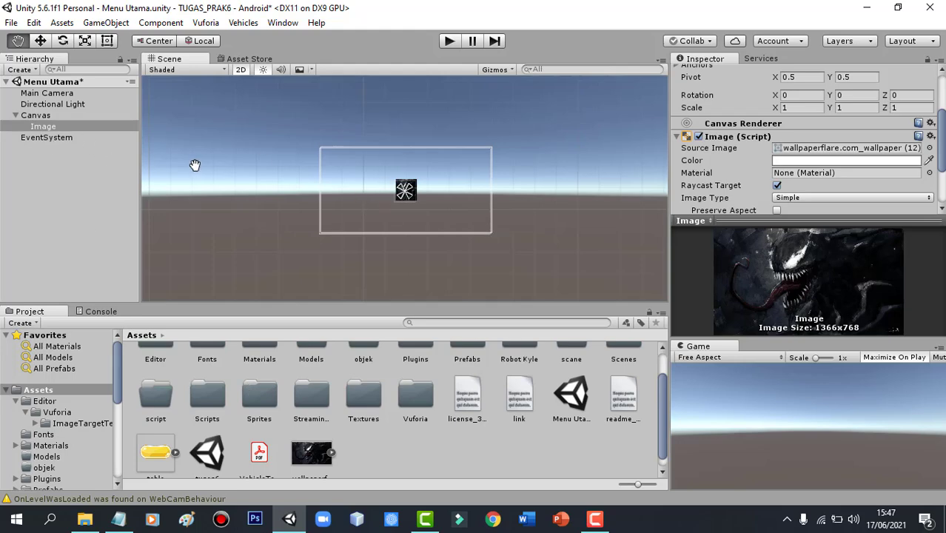
pyautogui.click(45, 127)
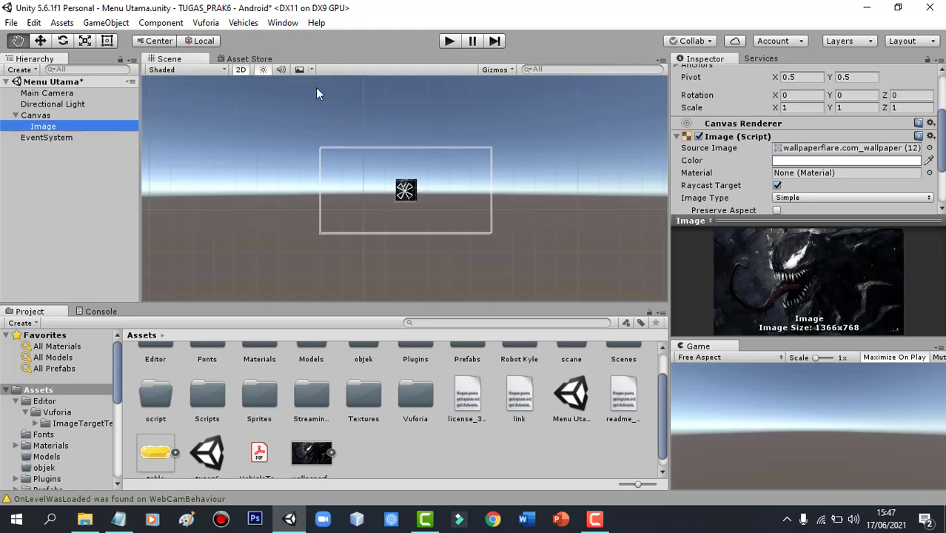
pyautogui.click(107, 42)
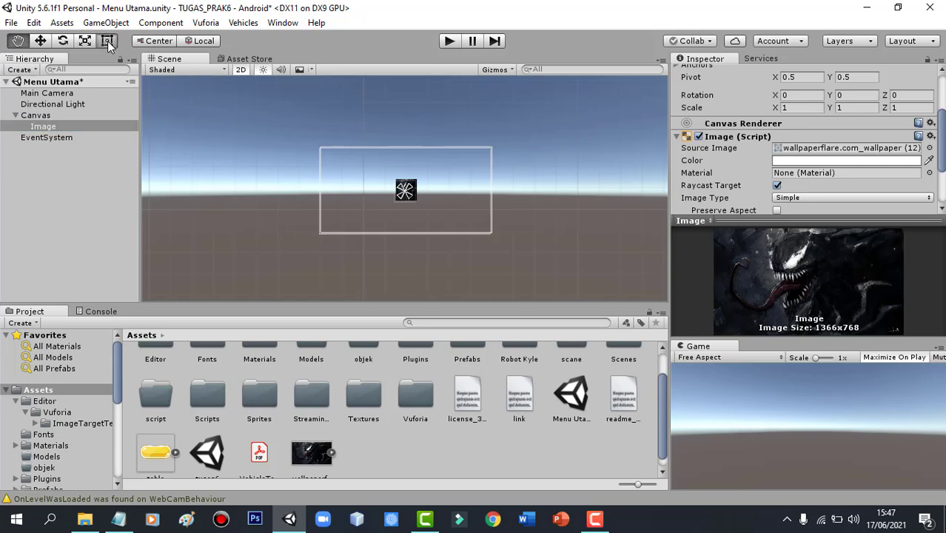
pyautogui.moveTo(417, 202); pyautogui.dragTo(491, 234)
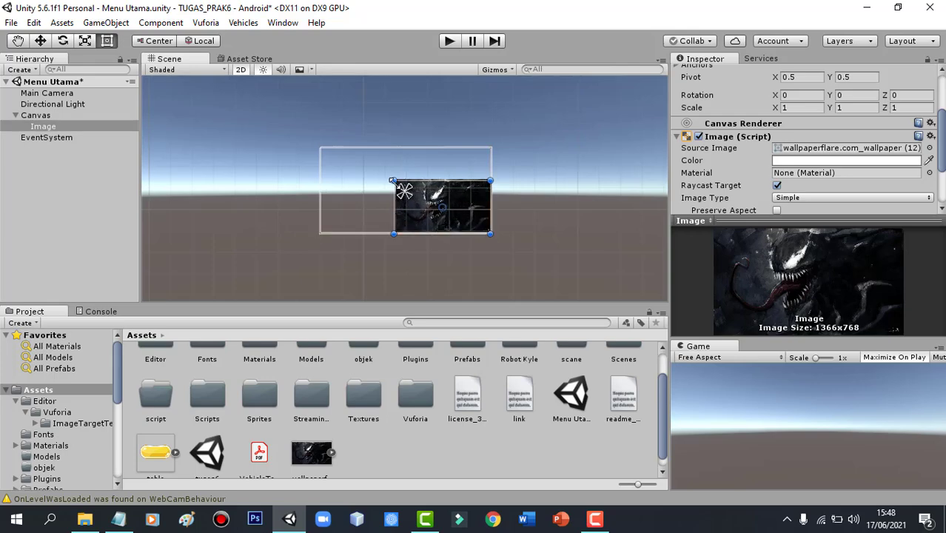
pyautogui.moveTo(393, 180); pyautogui.dragTo(319, 150)
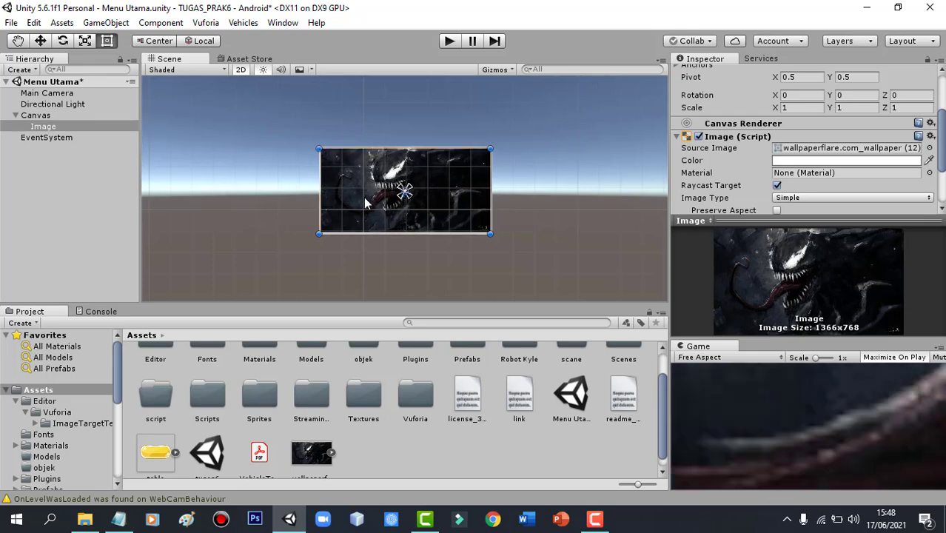
# Move the Main Camera horizontally toward the middle of the Canvas, to about X 176.
pyautogui.click(52, 94)
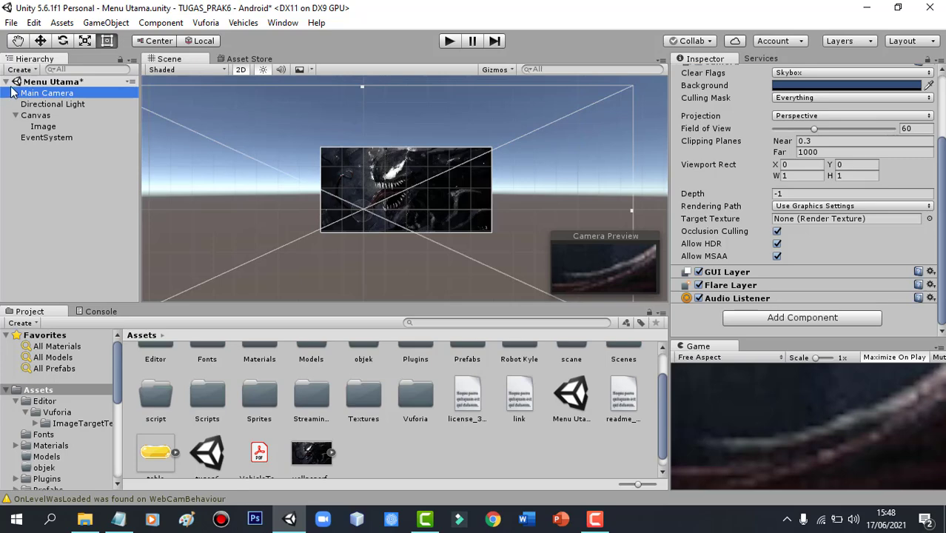
pyautogui.click(361, 210)
pyautogui.click(81, 92)
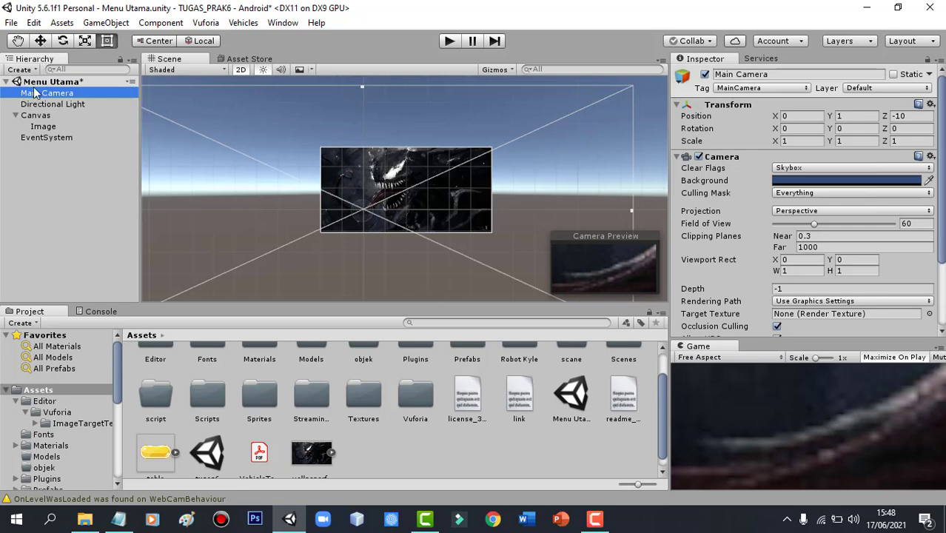
pyautogui.click(42, 41)
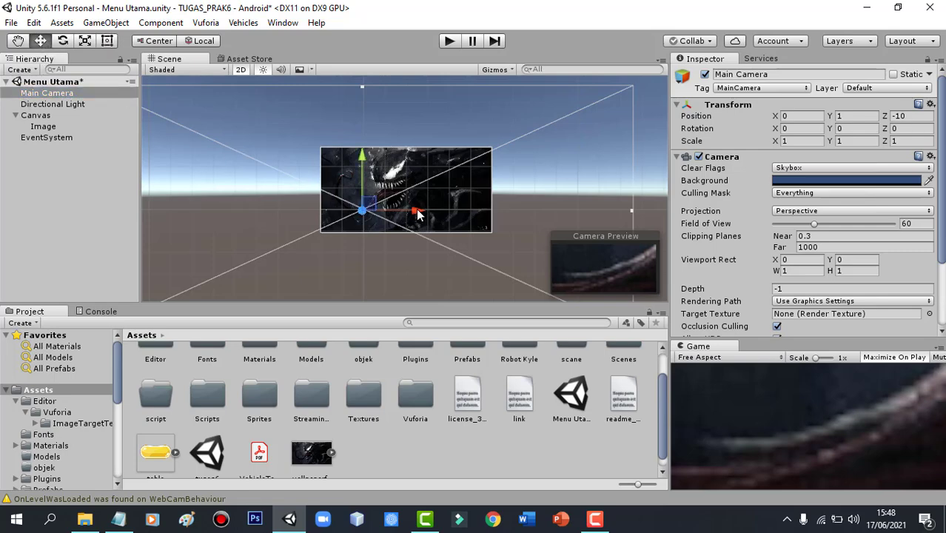
pyautogui.moveTo(420, 215); pyautogui.dragTo(454, 213)
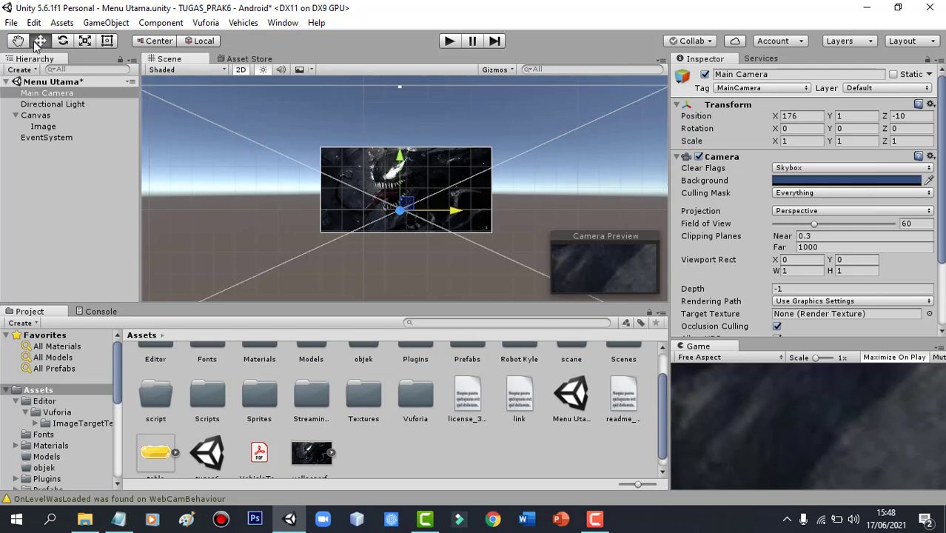
# Switch the scene to 3D view and move the Main Camera to about X 187, Y 79, Z -596 to frame the whole wallpaper.
pyautogui.click(241, 69)
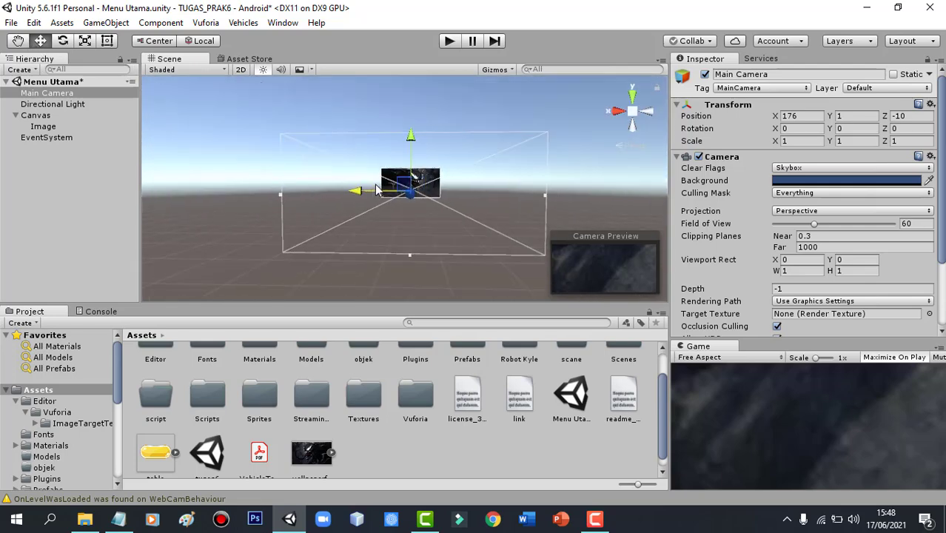
pyautogui.click(40, 40)
pyautogui.moveTo(409, 198)
pyautogui.mouseDown()
pyautogui.moveTo(393, 225)
pyautogui.moveTo(406, 197)
pyautogui.mouseUp()
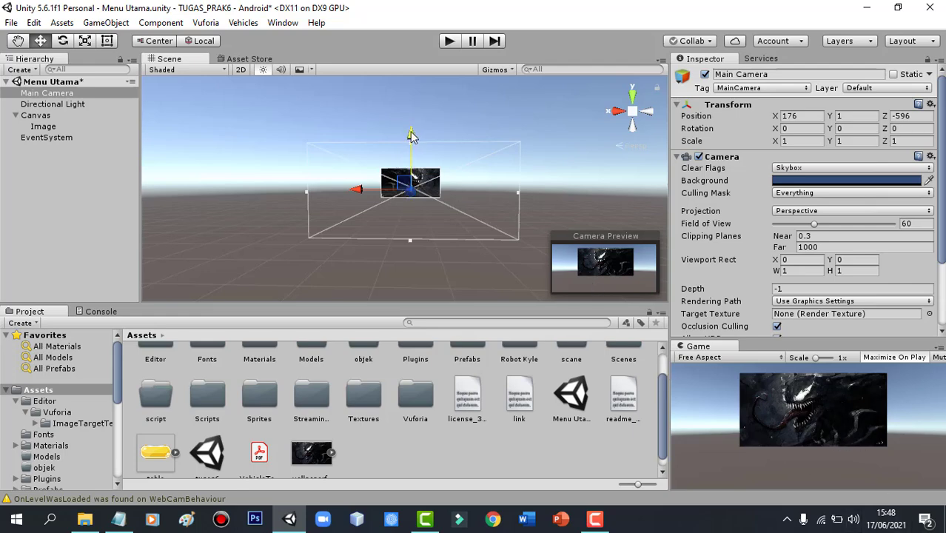
pyautogui.moveTo(411, 137); pyautogui.dragTo(411, 132)
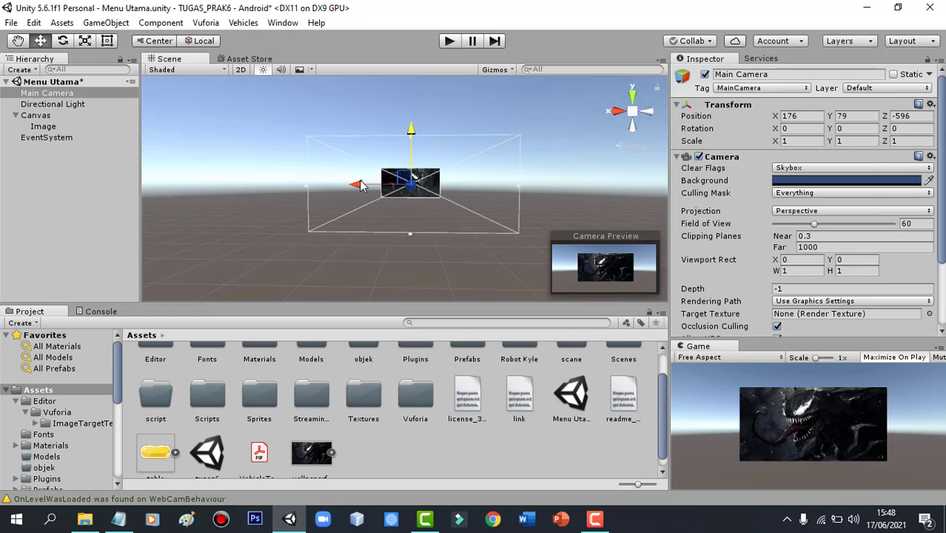
pyautogui.moveTo(358, 185); pyautogui.dragTo(358, 186)
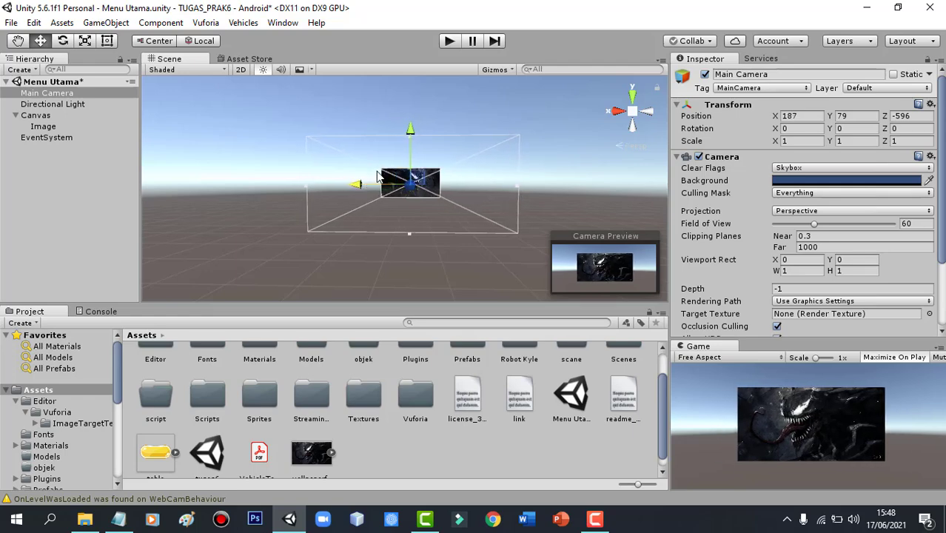
pyautogui.moveTo(479, 262); pyautogui.dragTo(427, 273, button='right')
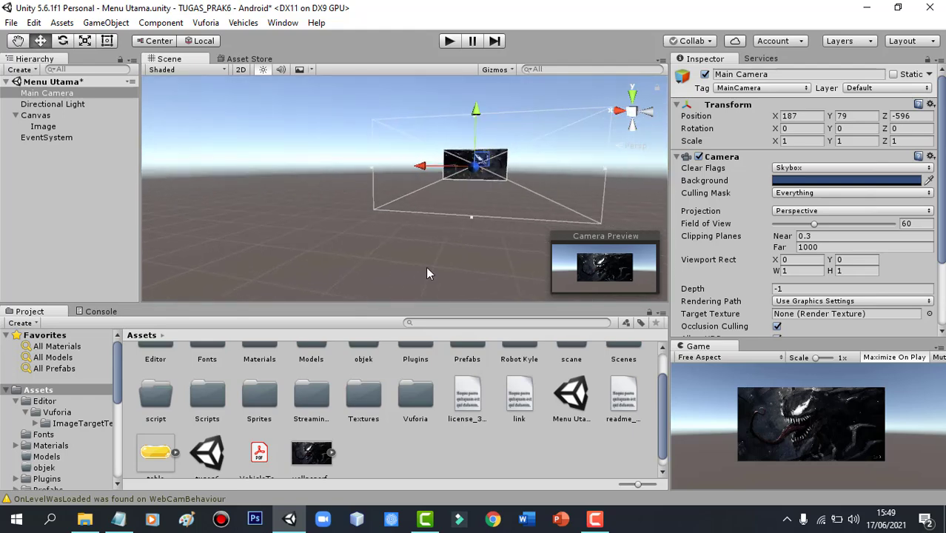
# Move the Main Camera to about Y 99, Z -356 so the wallpaper fills more of the view, and return the scene to 2D.
pyautogui.moveTo(476, 171); pyautogui.dragTo(475, 172)
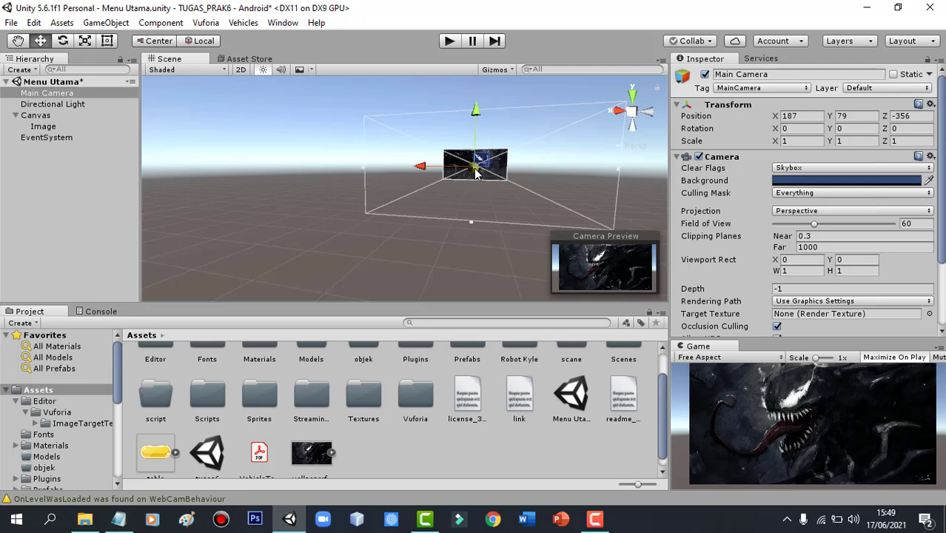
pyautogui.moveTo(477, 121); pyautogui.dragTo(478, 121)
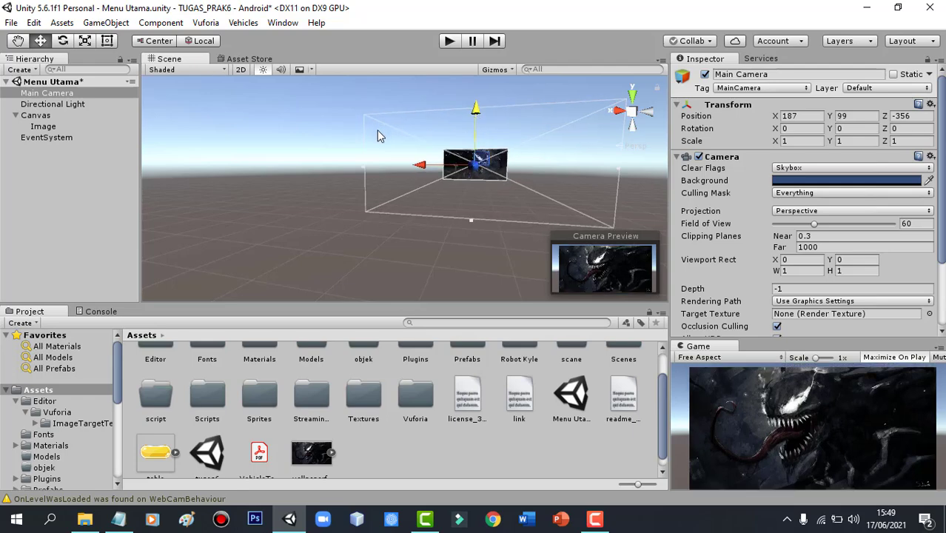
pyautogui.click(240, 73)
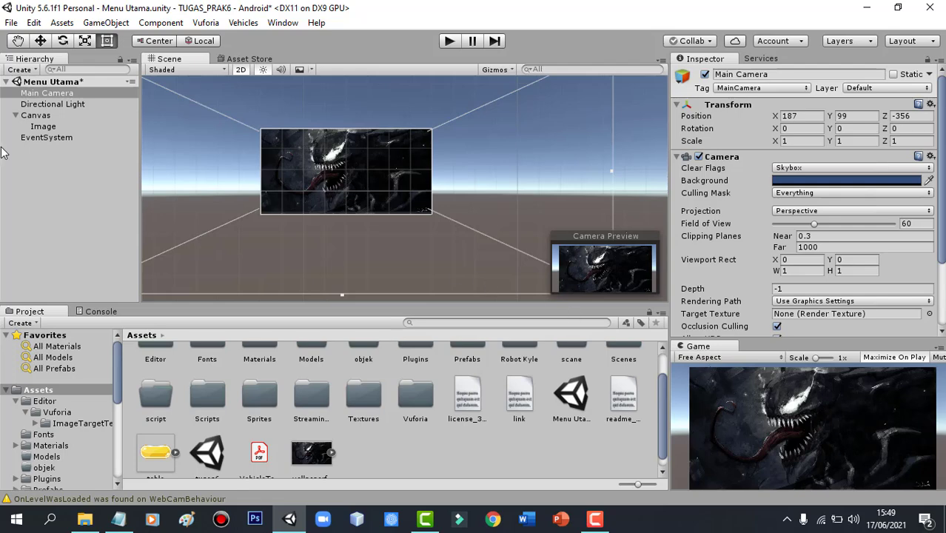
# Add a UI Button as a child of the Canvas.
pyautogui.click(41, 116)
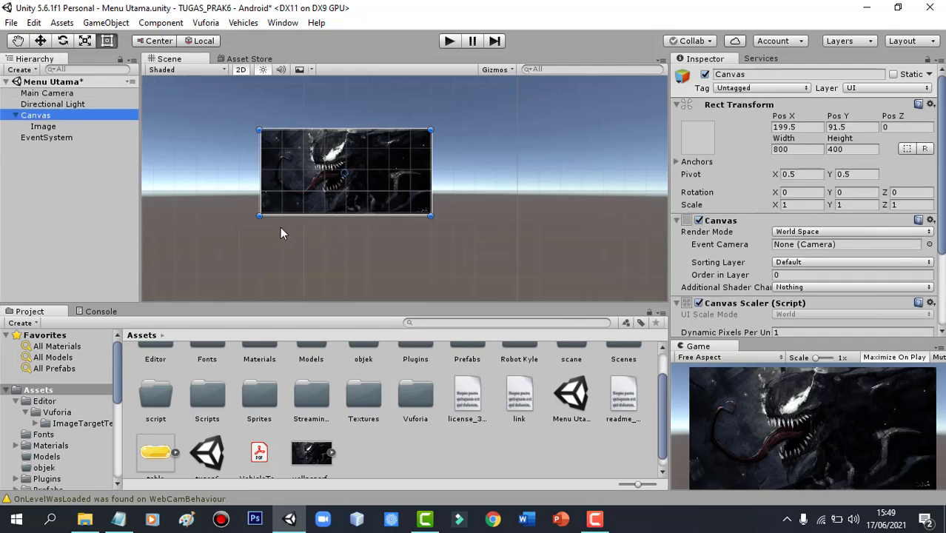
pyautogui.click(18, 41)
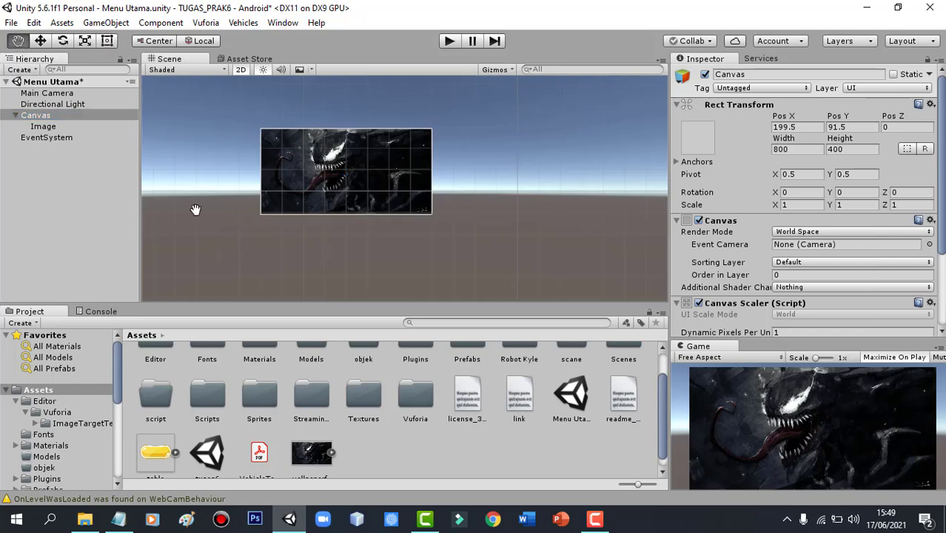
pyautogui.moveTo(192, 197); pyautogui.dragTo(240, 226)
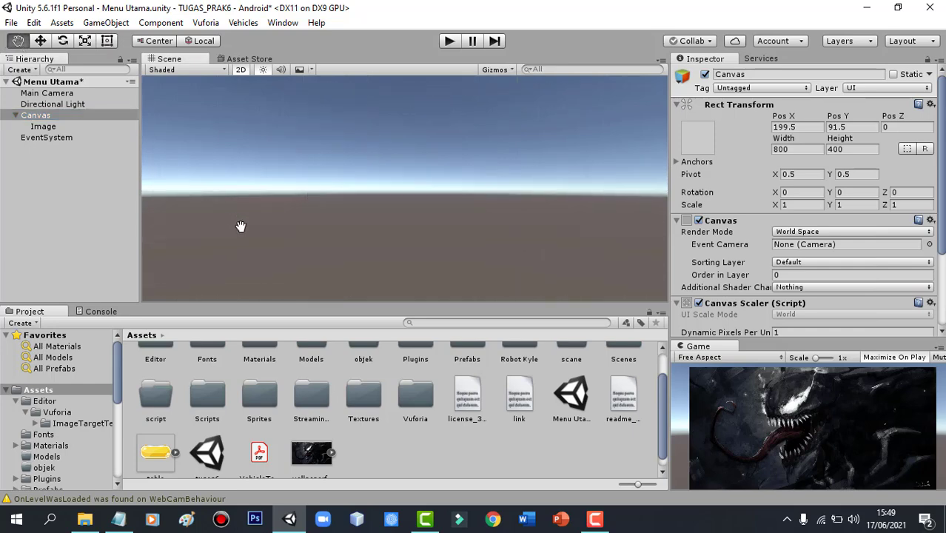
pyautogui.click(37, 115)
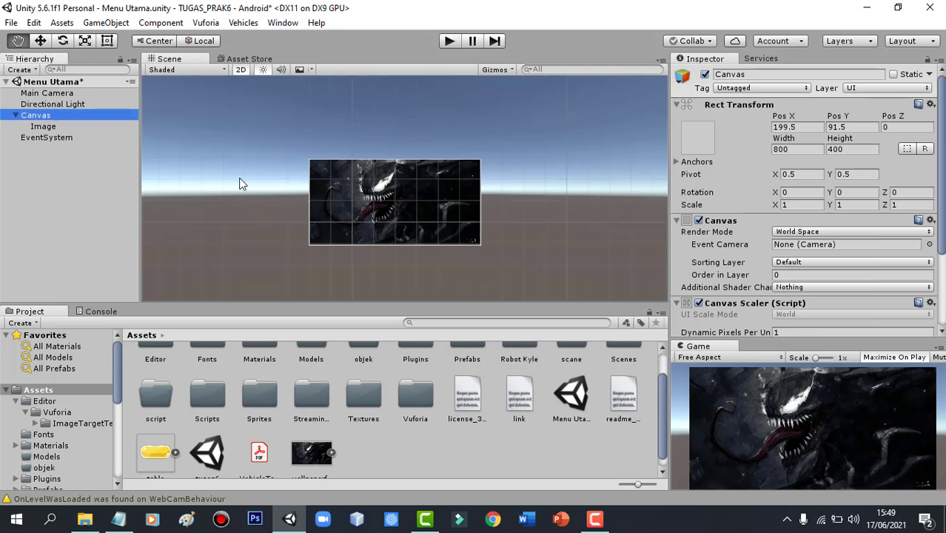
pyautogui.rightClick(42, 123)
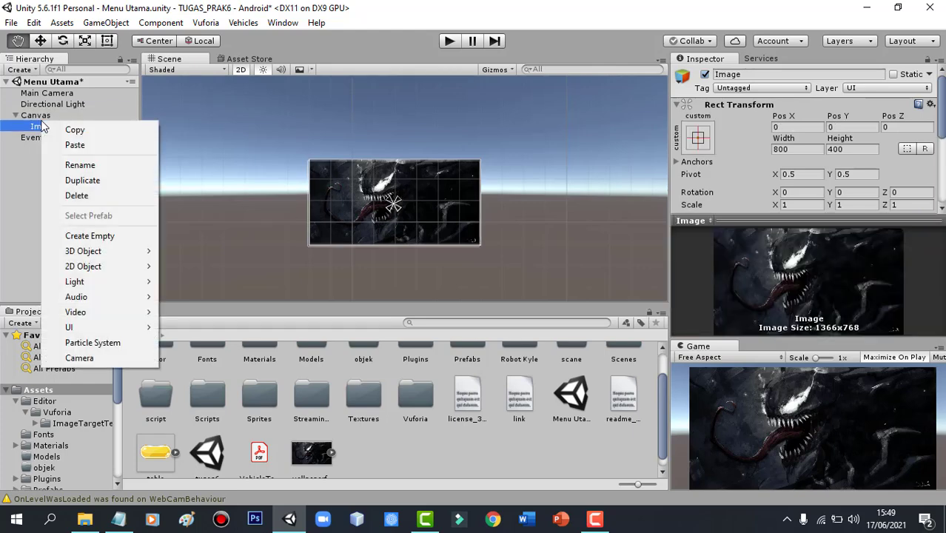
pyautogui.click(35, 116)
pyautogui.rightClick(34, 118)
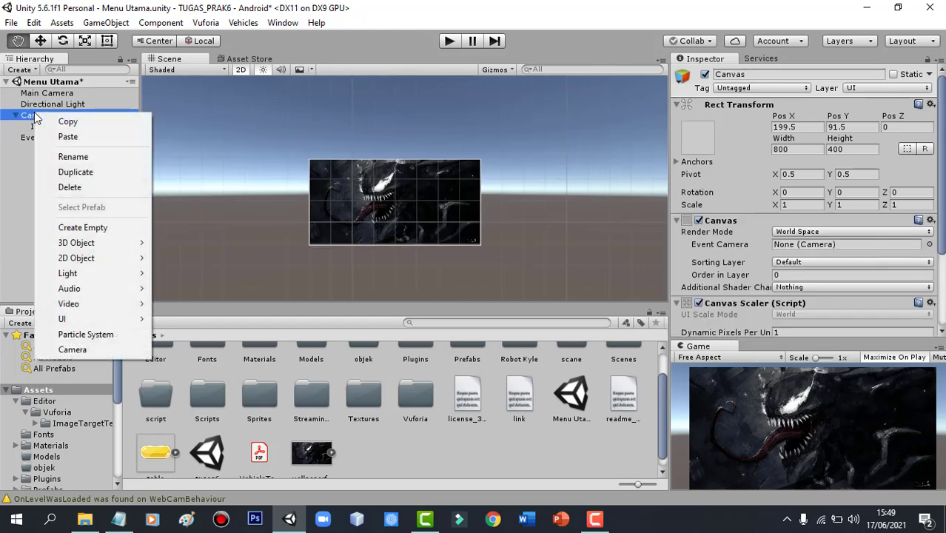
pyautogui.moveTo(114, 319)
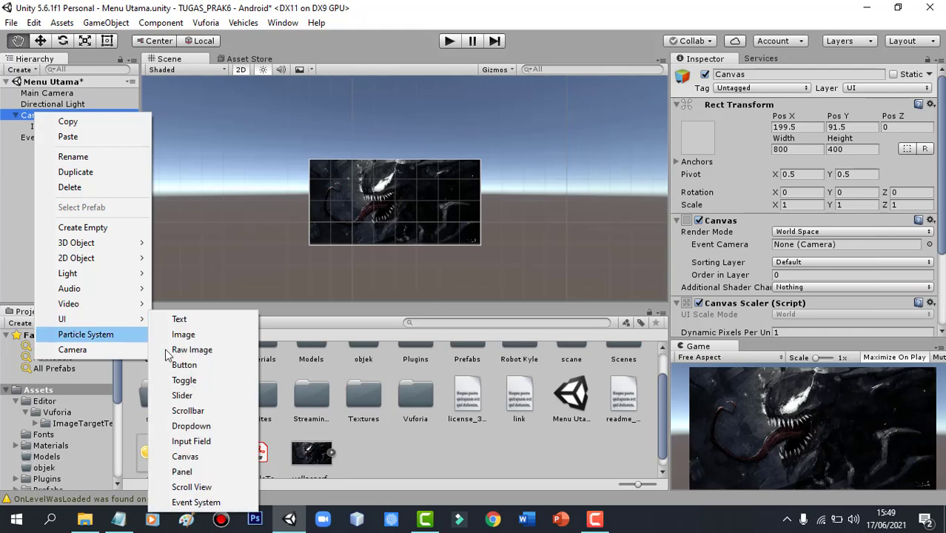
pyautogui.click(185, 366)
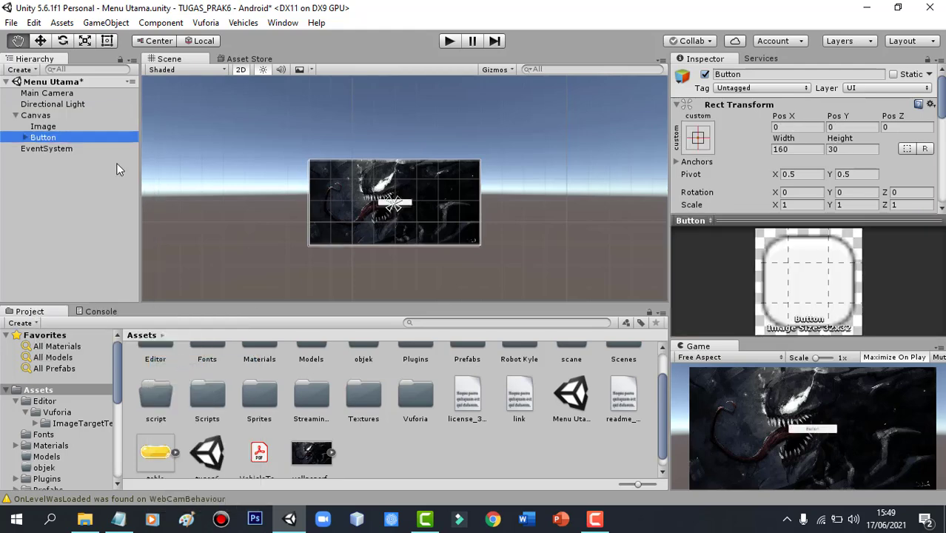
# Rename the new Button object under the Canvas as pergi ke menu profil.
pyautogui.rightClick(38, 142)
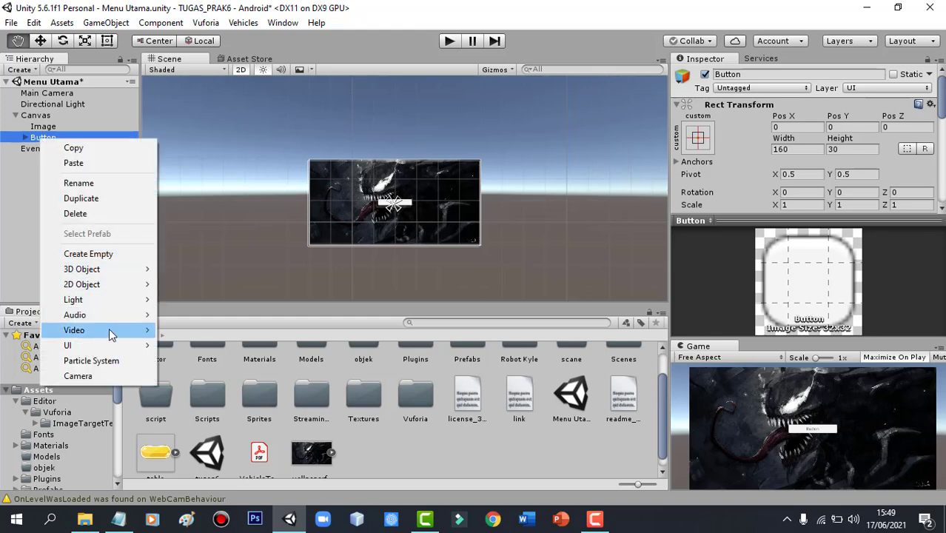
pyautogui.click(102, 184)
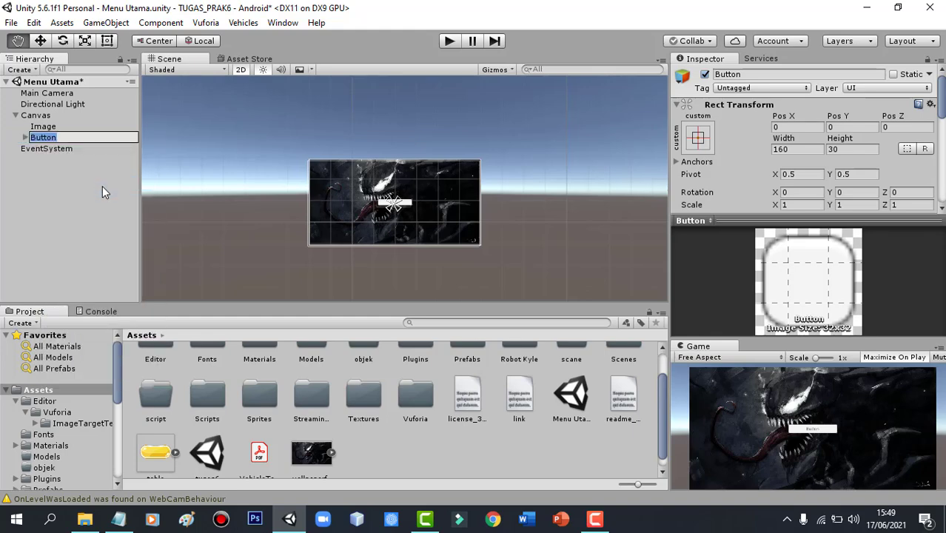
pyautogui.write('pergike')
pyautogui.press('BackSpace')
pyautogui.press('BackSpace')
pyautogui.write('ke menu profil')
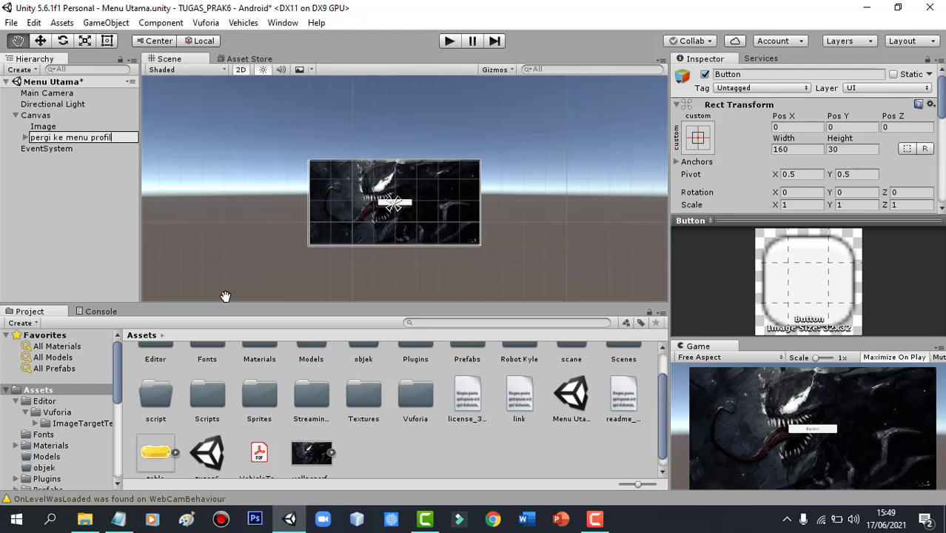
pyautogui.click(67, 179)
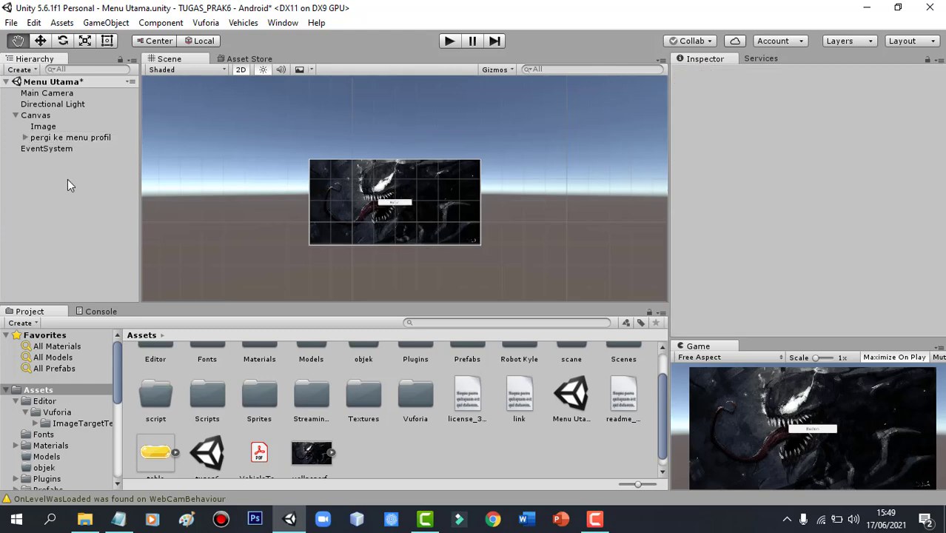
# Assign the table sprite as the source image of the pergi ke menu profil button.
pyautogui.click(50, 137)
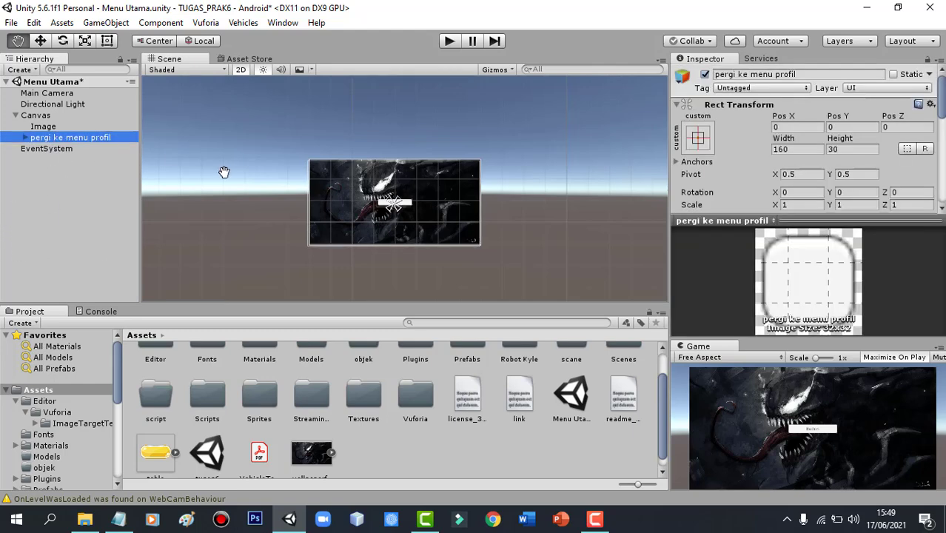
pyautogui.click(26, 139)
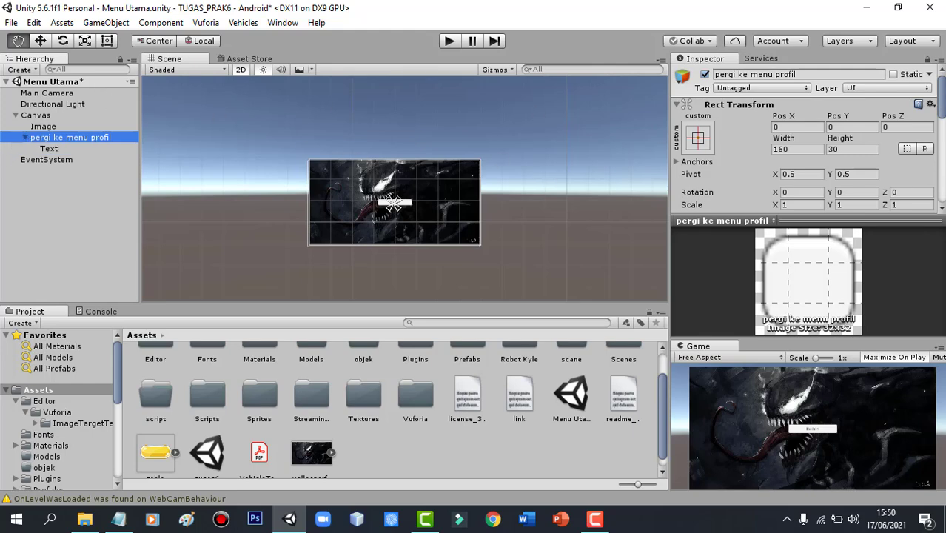
pyautogui.click(943, 109)
pyautogui.scroll(-3, 822, 116)
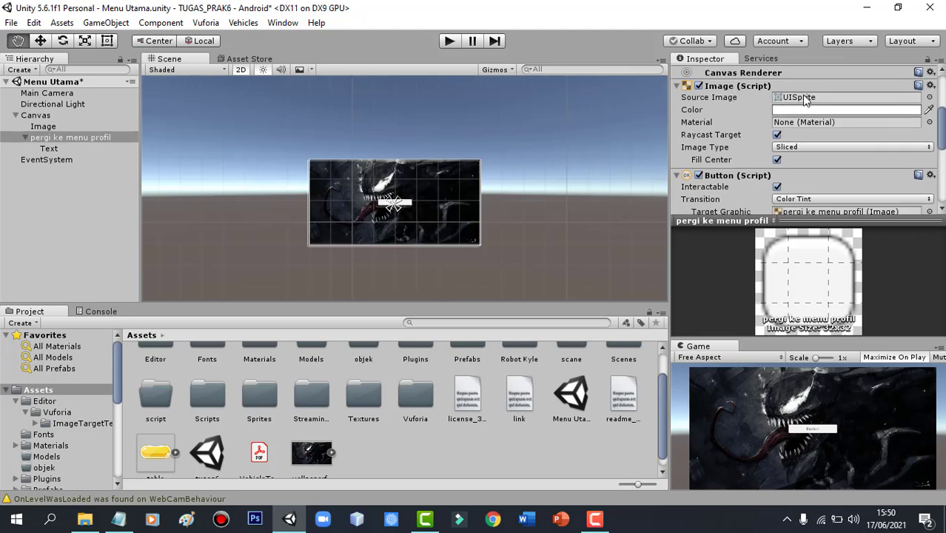
pyautogui.click(157, 466)
pyautogui.moveTo(160, 455); pyautogui.dragTo(789, 98)
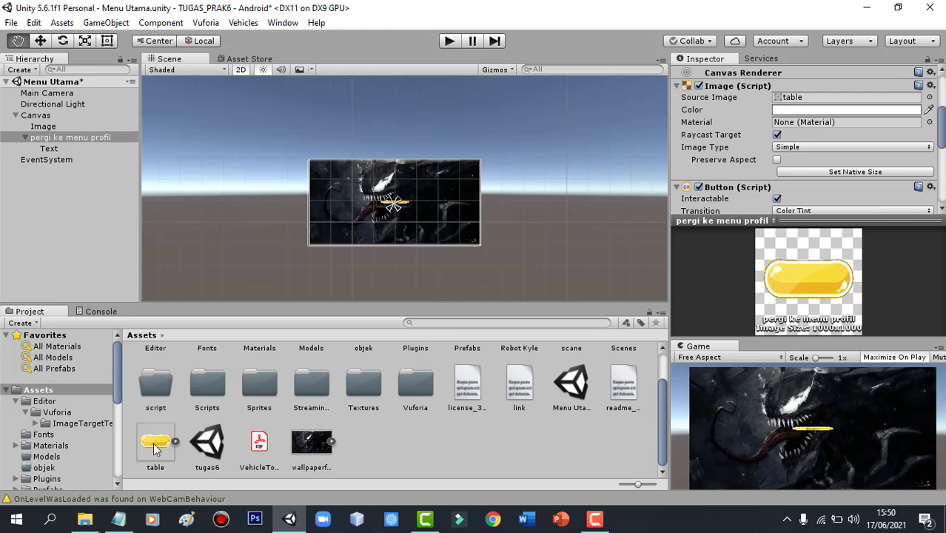
# Enlarge the pergi ke menu profil button with the Rect tool to about 339 wide and 245 high.
pyautogui.click(106, 41)
pyautogui.moveTo(315, 136); pyautogui.dragTo(407, 206)
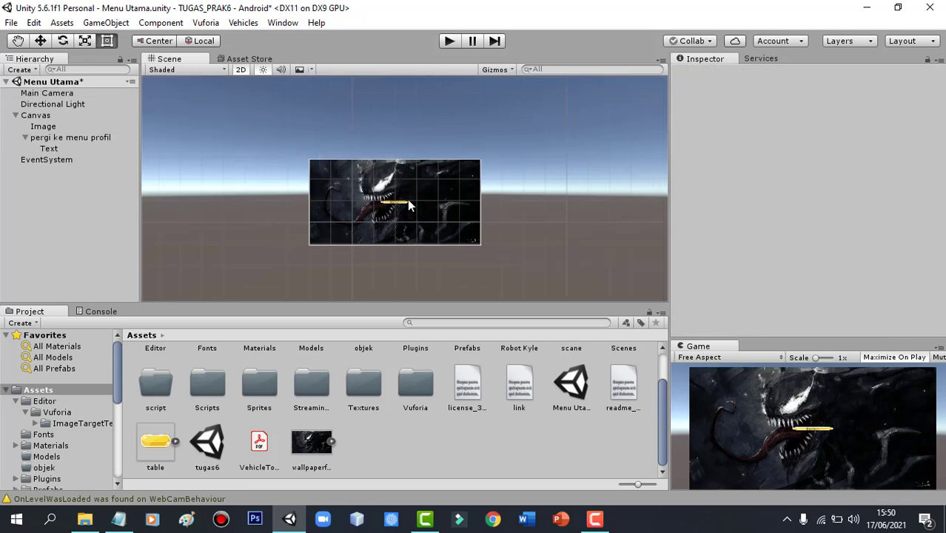
pyautogui.click(62, 136)
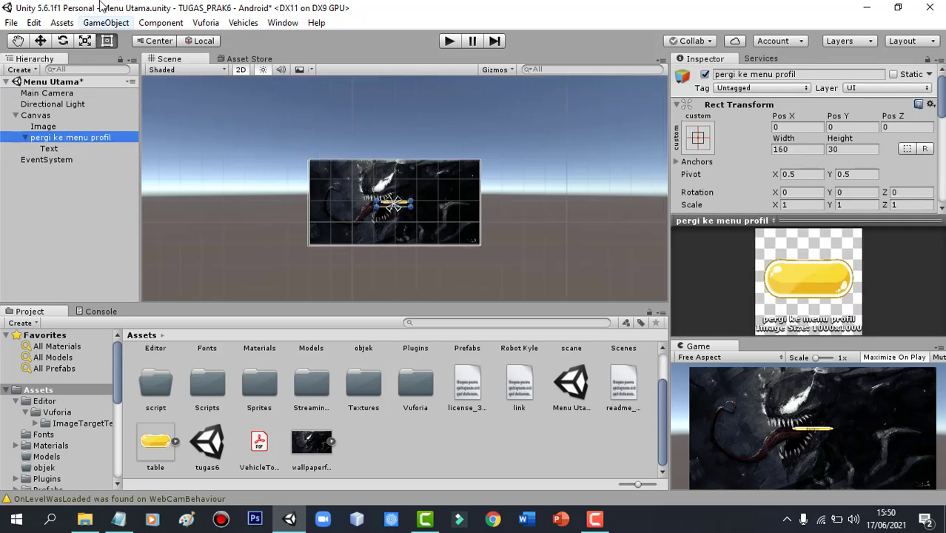
pyautogui.moveTo(411, 206); pyautogui.dragTo(450, 239)
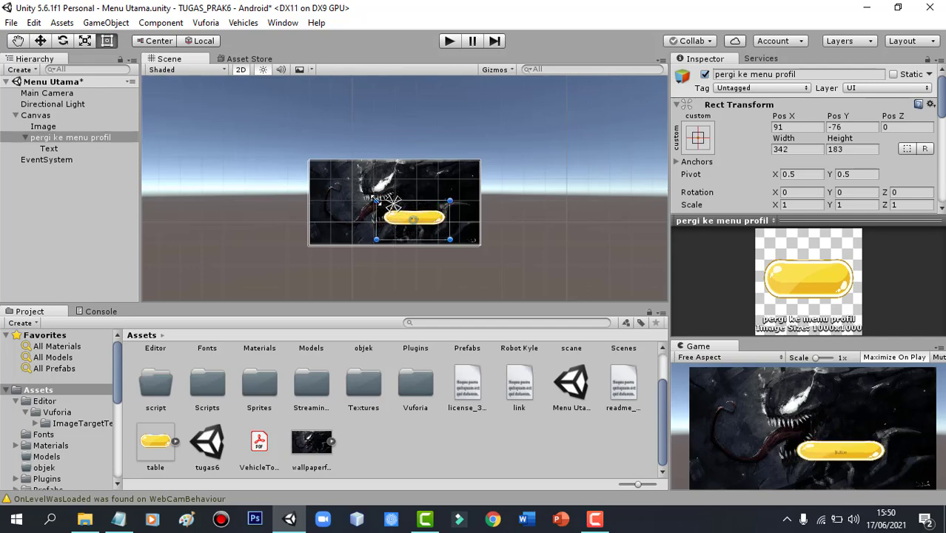
pyautogui.moveTo(376, 200); pyautogui.dragTo(375, 185)
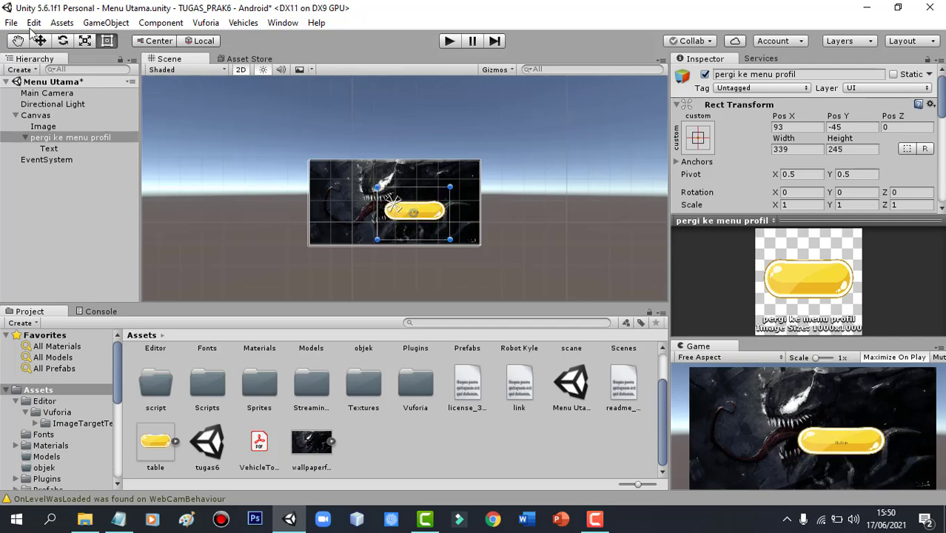
# Move the pergi ke menu profil button near the middle of the Canvas, to about X 12, Y 10.
pyautogui.click(40, 40)
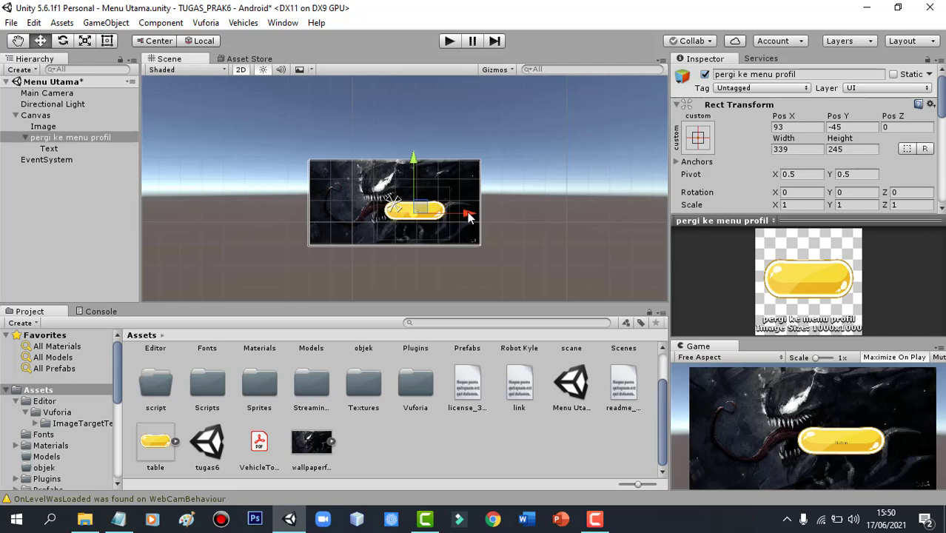
pyautogui.moveTo(468, 214); pyautogui.dragTo(451, 216)
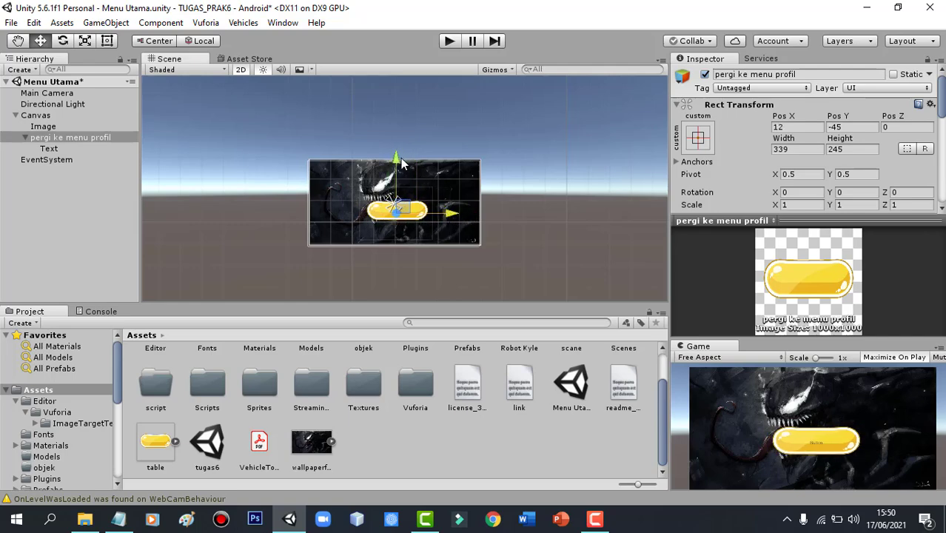
pyautogui.moveTo(398, 158); pyautogui.dragTo(399, 151)
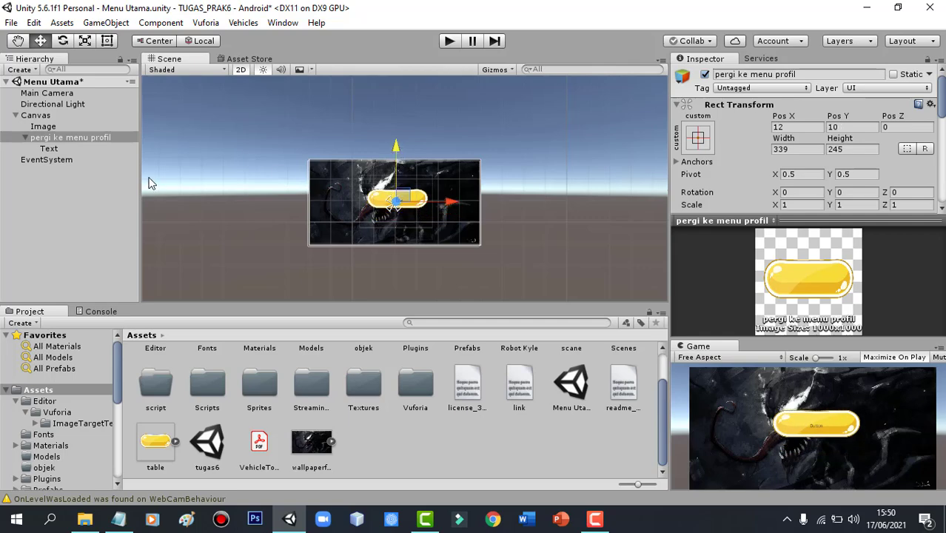
# Change the label text of the pergi ke menu profil button to PROFIL and set its font size to 30.
pyautogui.click(58, 137)
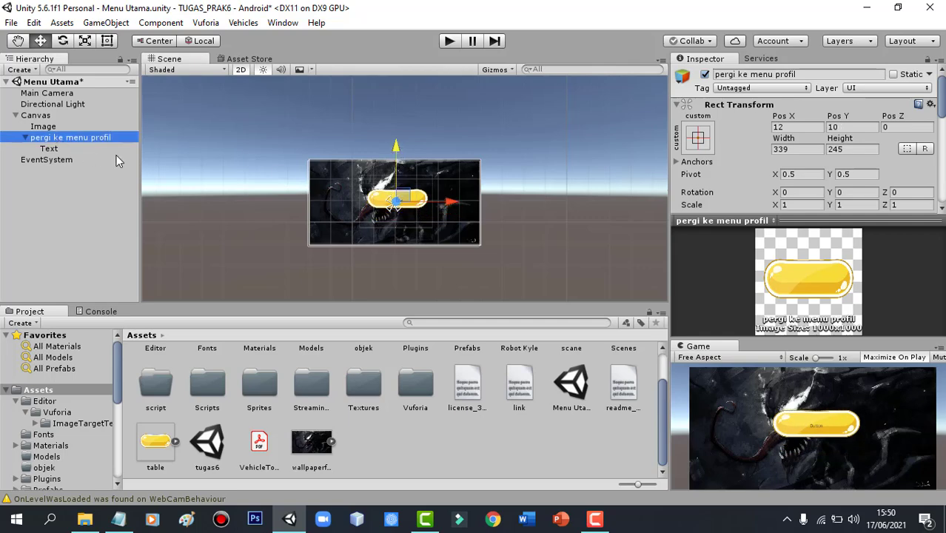
pyautogui.click(49, 148)
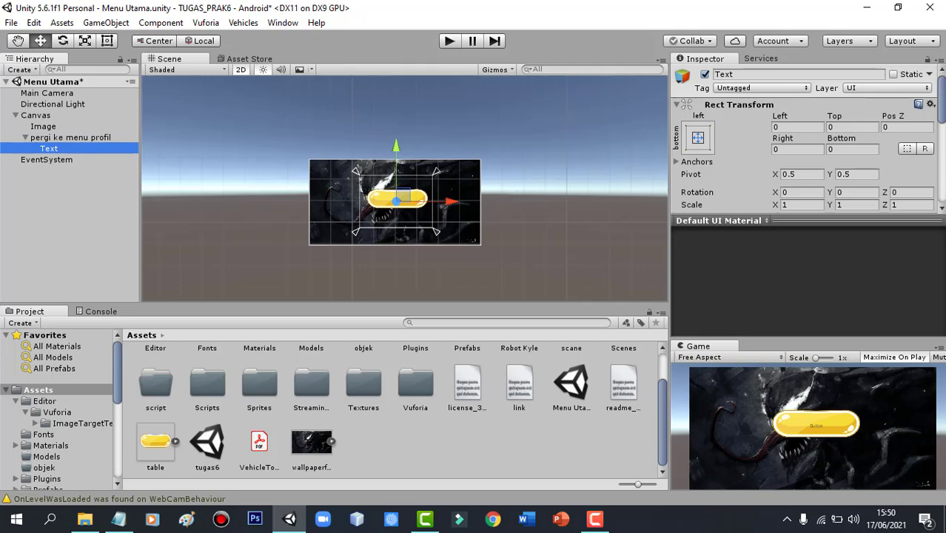
pyautogui.click(943, 119)
pyautogui.moveTo(943, 119); pyautogui.dragTo(943, 152)
pyautogui.click(713, 127)
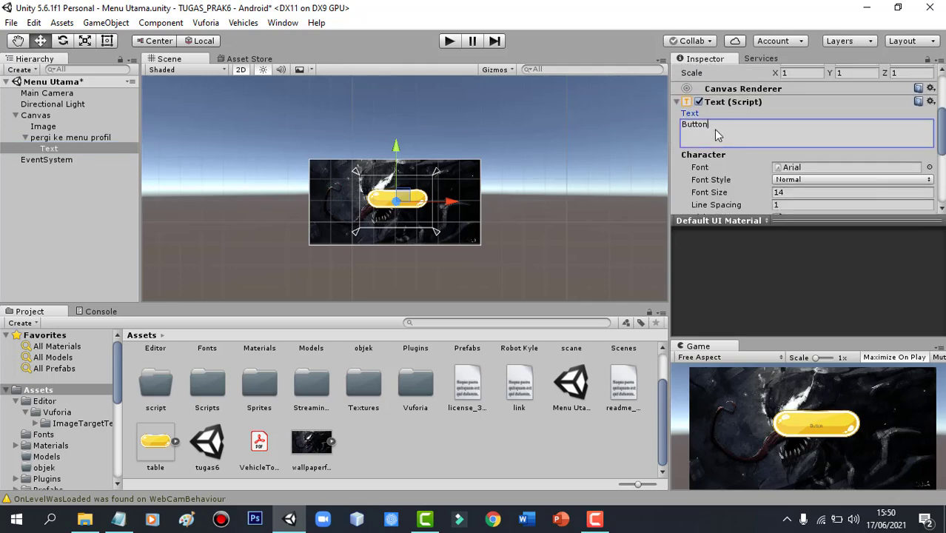
pyautogui.hotkey('ctrl', 'a')
pyautogui.write('PROFIL')
pyautogui.click(799, 191)
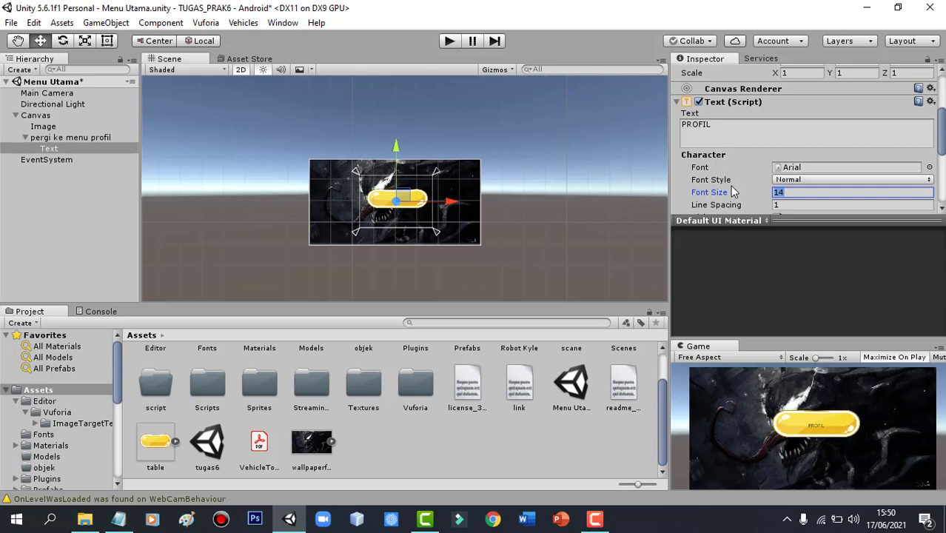
pyautogui.write('30')
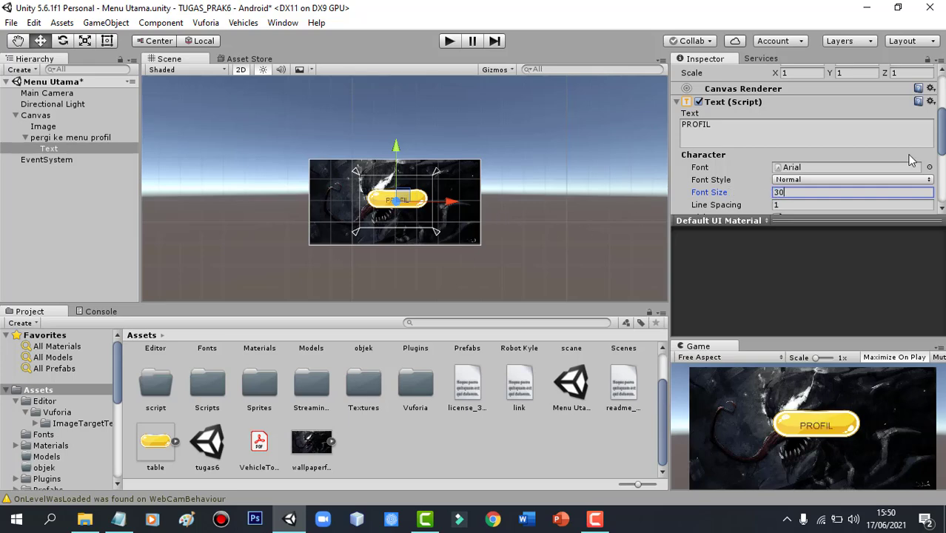
# Set the PROFIL label's colour to white (FFFFFFFF) and centre it vertically on the yellow button.
pyautogui.moveTo(941, 148); pyautogui.dragTo(943, 183)
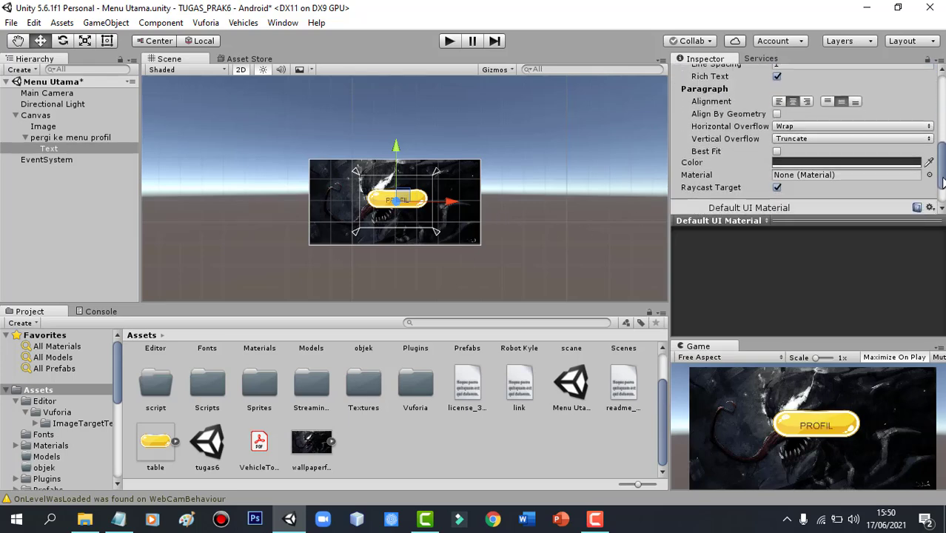
pyautogui.click(858, 163)
pyautogui.moveTo(796, 211); pyautogui.dragTo(715, 177)
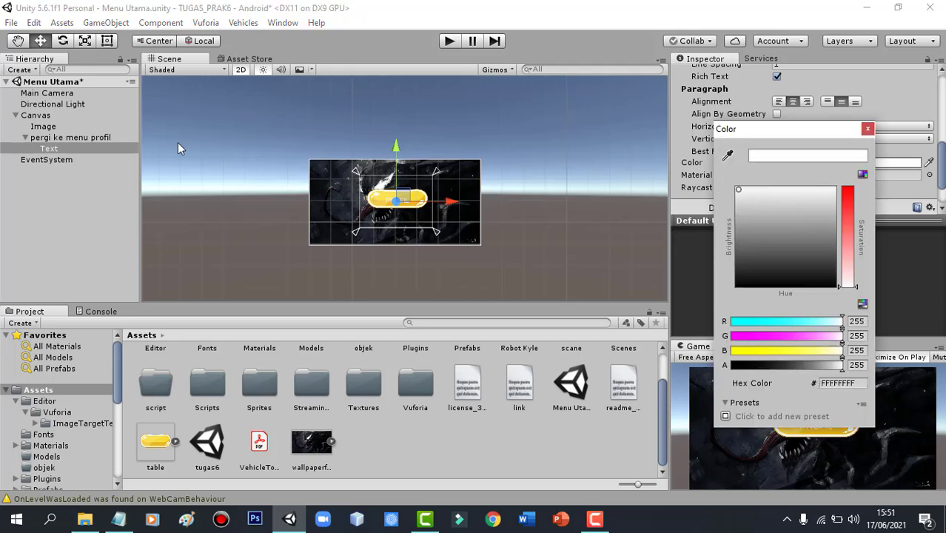
pyautogui.click(396, 146)
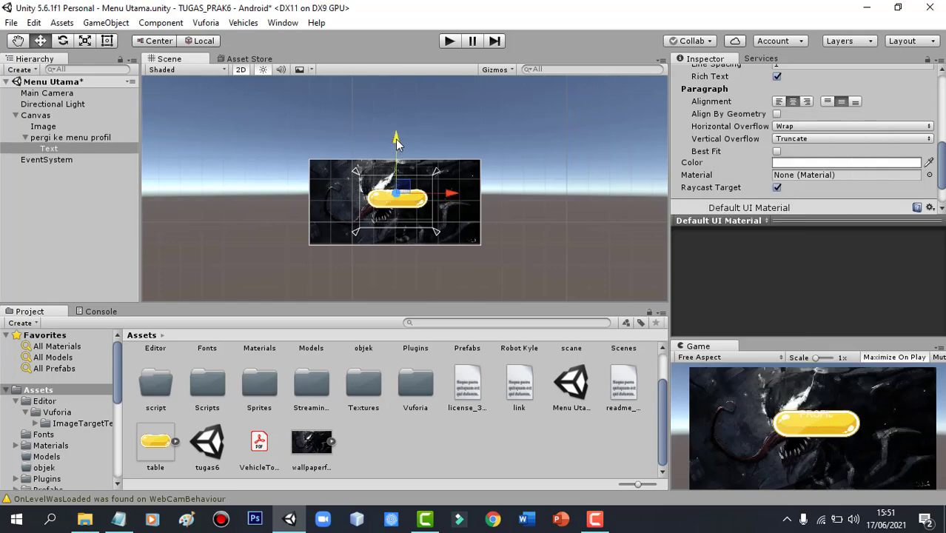
pyautogui.click(558, 245)
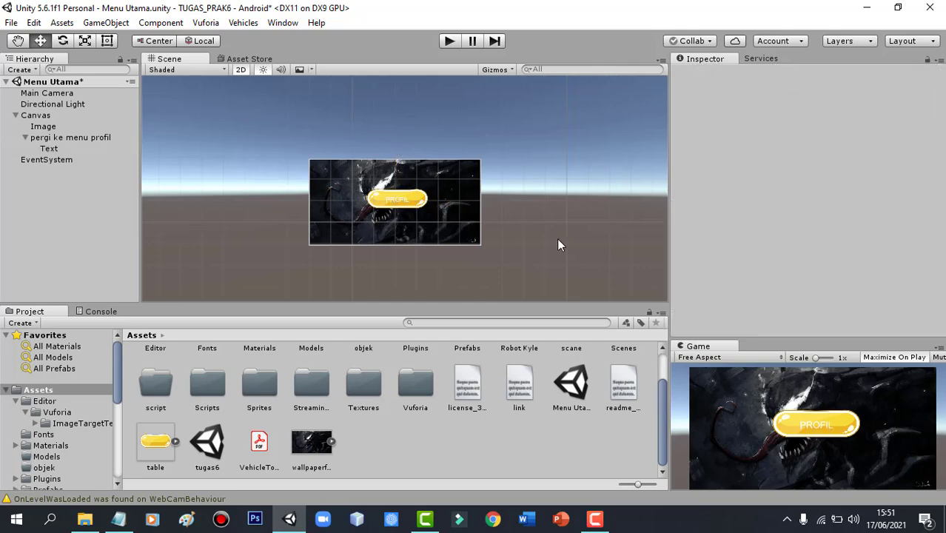
# Create a new C Sharp script named pindahscane and add it as a component to the pergi ke menu profil button.
pyautogui.click(64, 137)
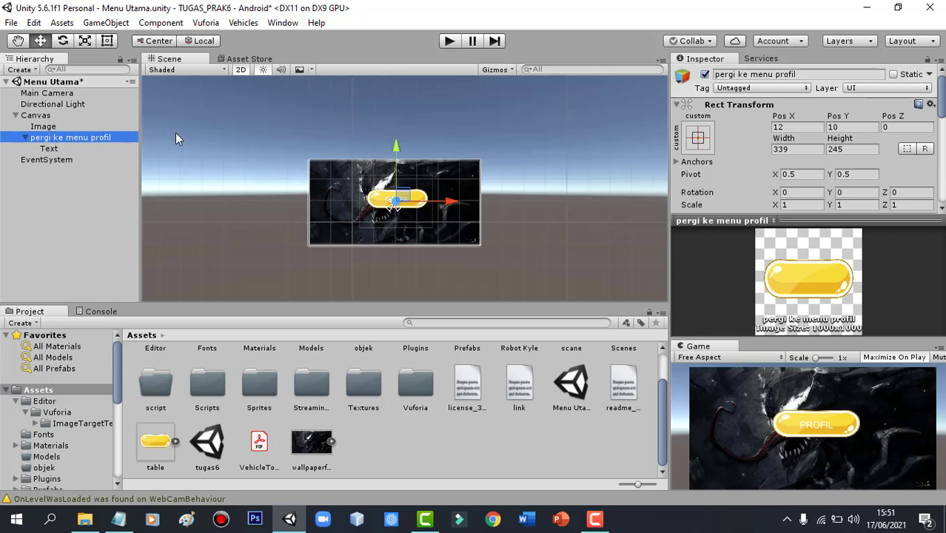
pyautogui.moveTo(942, 87); pyautogui.dragTo(940, 183)
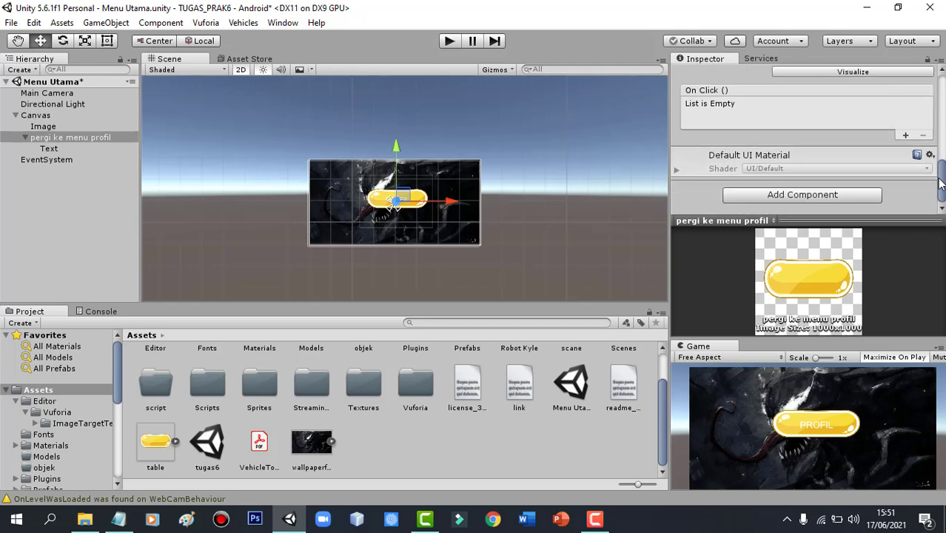
pyautogui.click(774, 198)
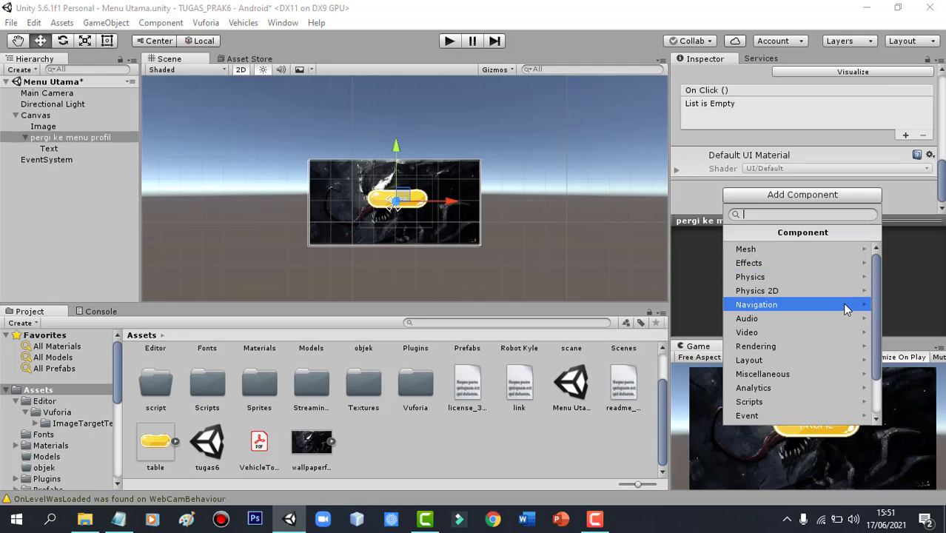
pyautogui.moveTo(872, 268); pyautogui.dragTo(870, 348)
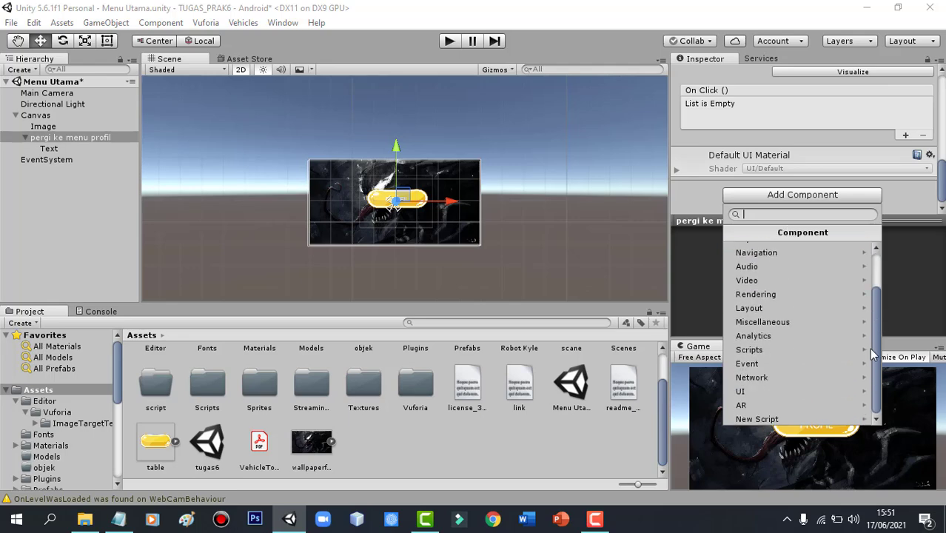
pyautogui.click(743, 420)
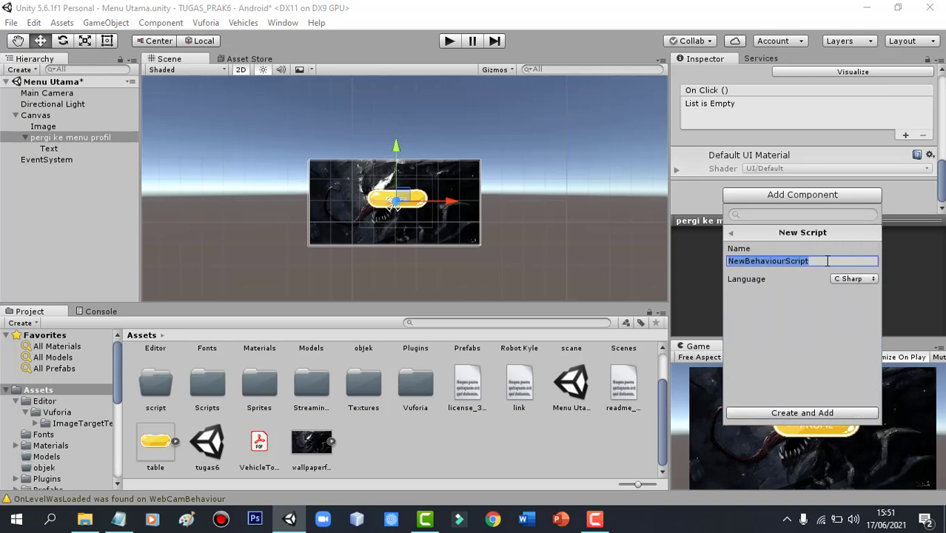
pyautogui.write('pindahscane')
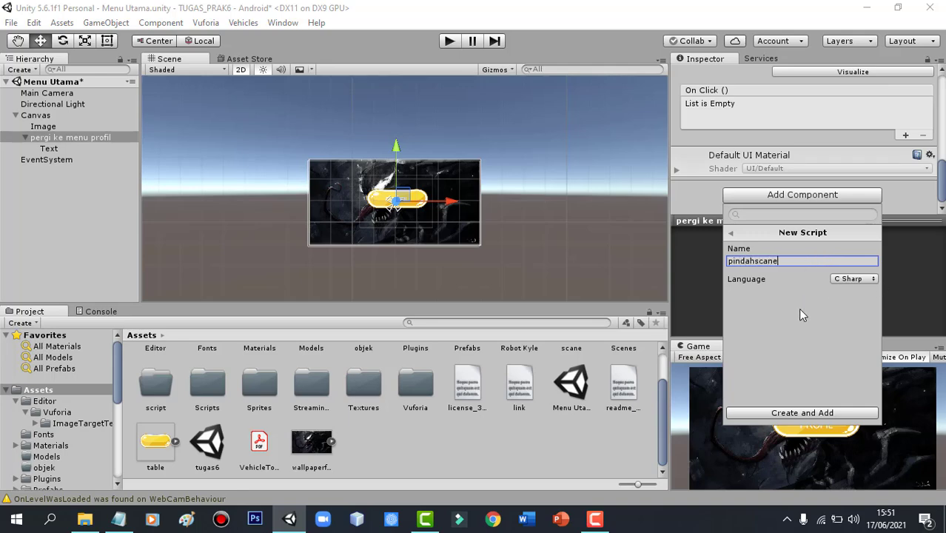
pyautogui.click(796, 413)
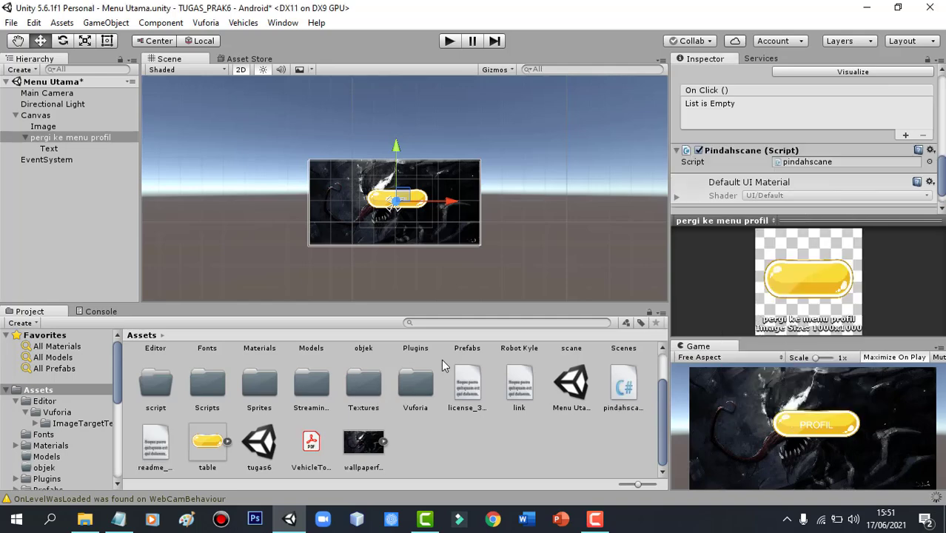
# Open the pindahscane script in MonoDevelop and delete its default Start and Update methods with their comments.
pyautogui.click(798, 163)
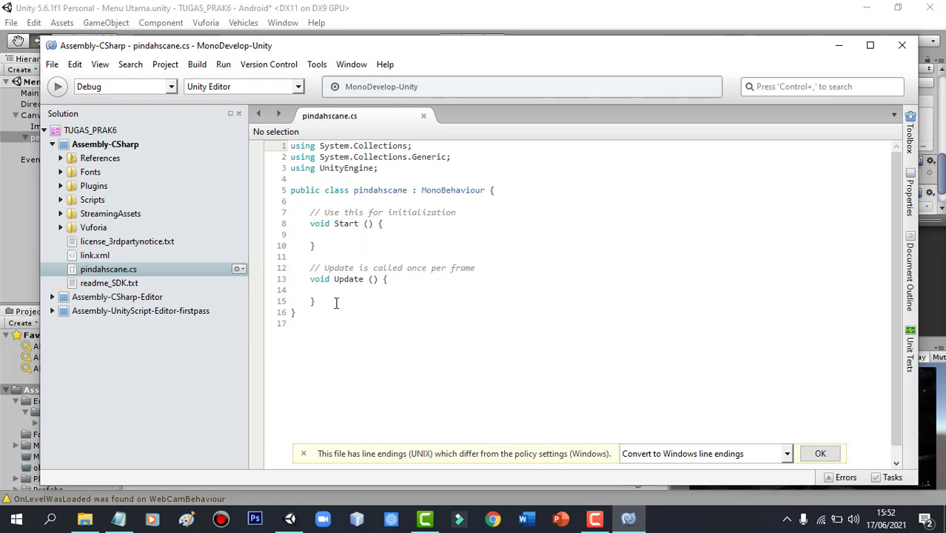
pyautogui.moveTo(317, 301); pyautogui.dragTo(277, 212)
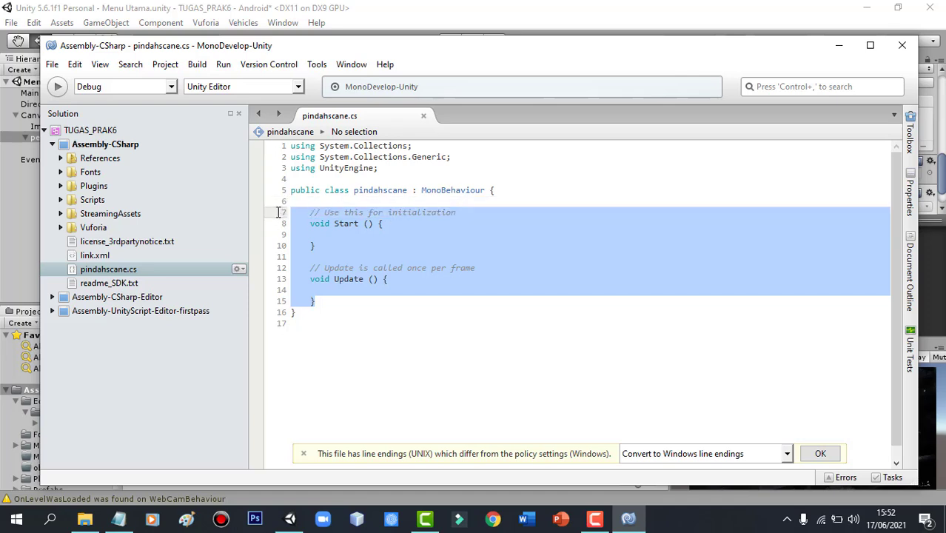
pyautogui.press('BackSpace')
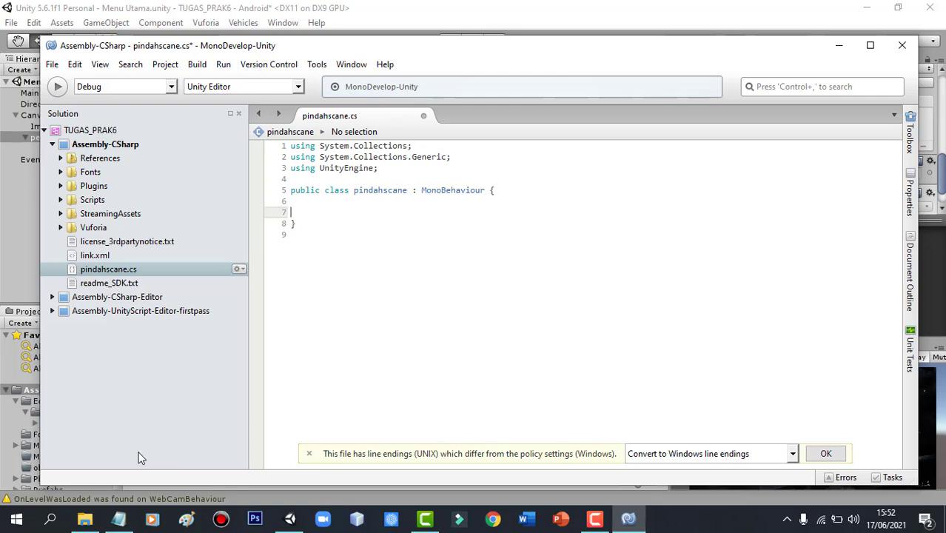
# Copy the UnityEngine.SceneManagement and UnityEngine.UI using lines from the Notepad notes into pindahscane.cs, below using UnityEngine.
pyautogui.click(117, 523)
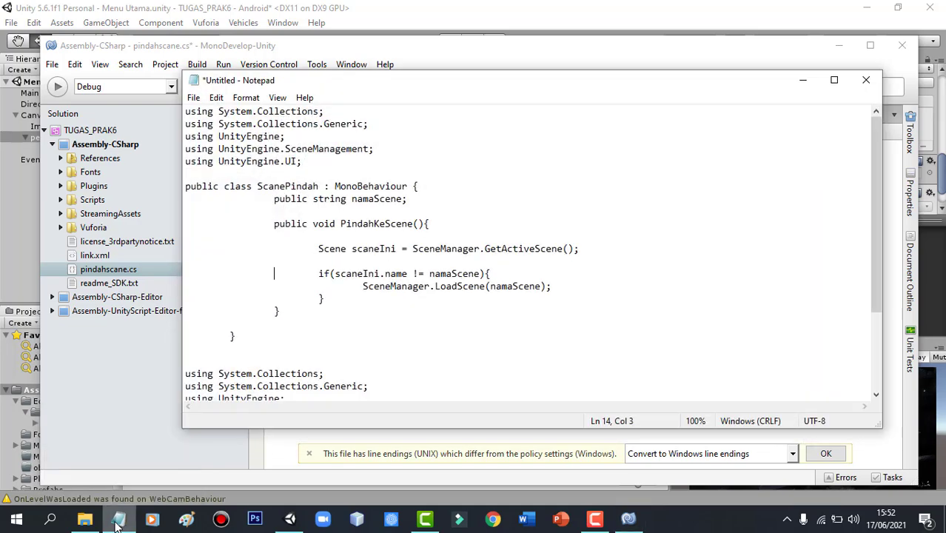
pyautogui.moveTo(325, 163); pyautogui.dragTo(171, 151)
pyautogui.hotkey('ctrl', 'c')
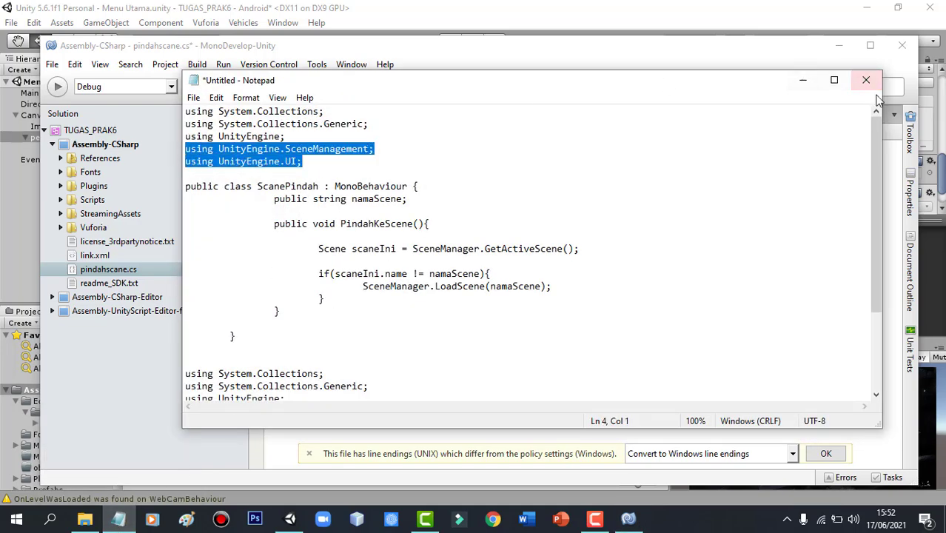
pyautogui.click(802, 79)
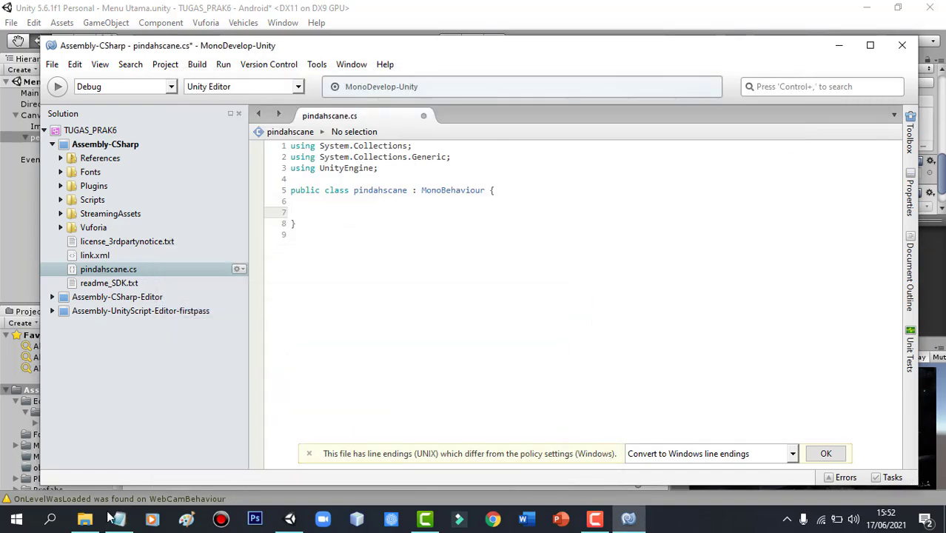
pyautogui.click(389, 168)
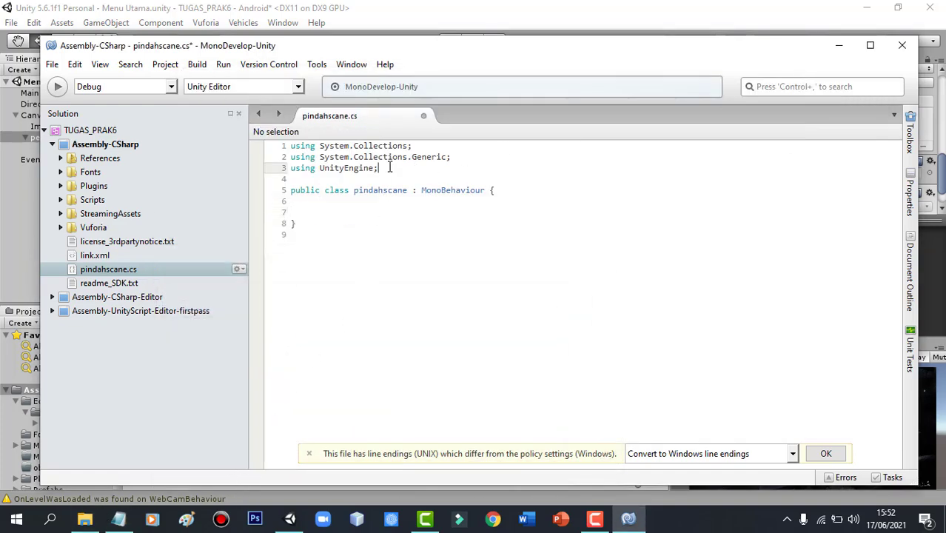
pyautogui.press('Return')
pyautogui.hotkey('ctrl', 'v')
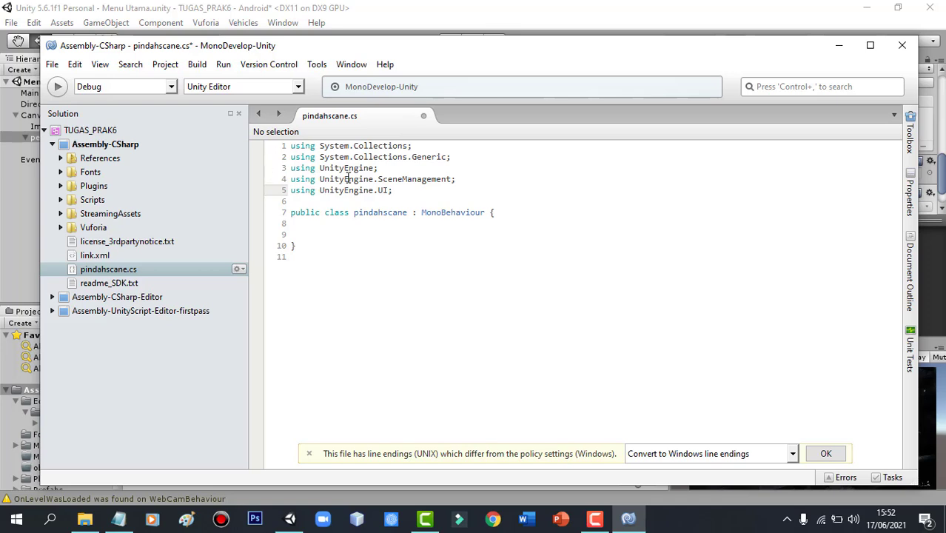
# Copy the ScanePindah class code, with namaScene and PindahKeScene(), from the Notepad notes into the body of the pindahscane class.
pyautogui.click(345, 230)
pyautogui.click(345, 223)
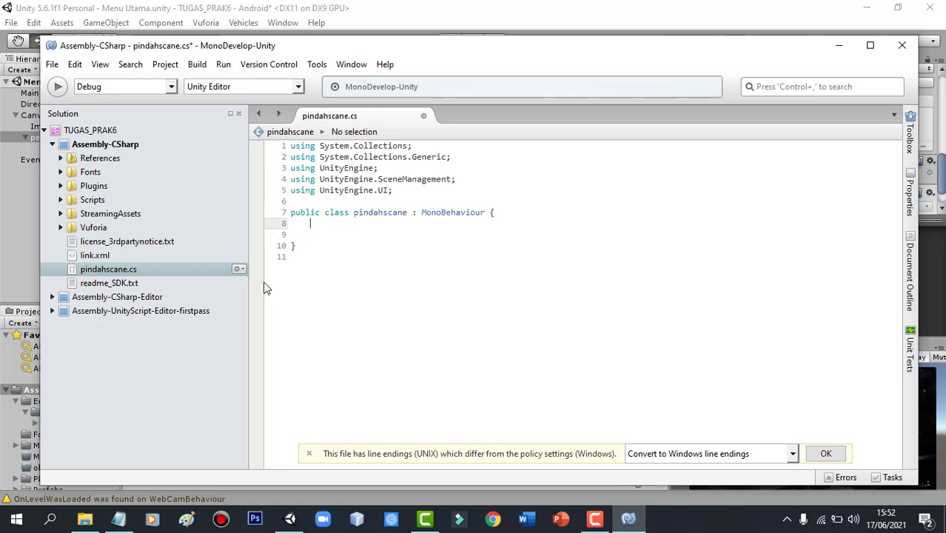
pyautogui.click(118, 518)
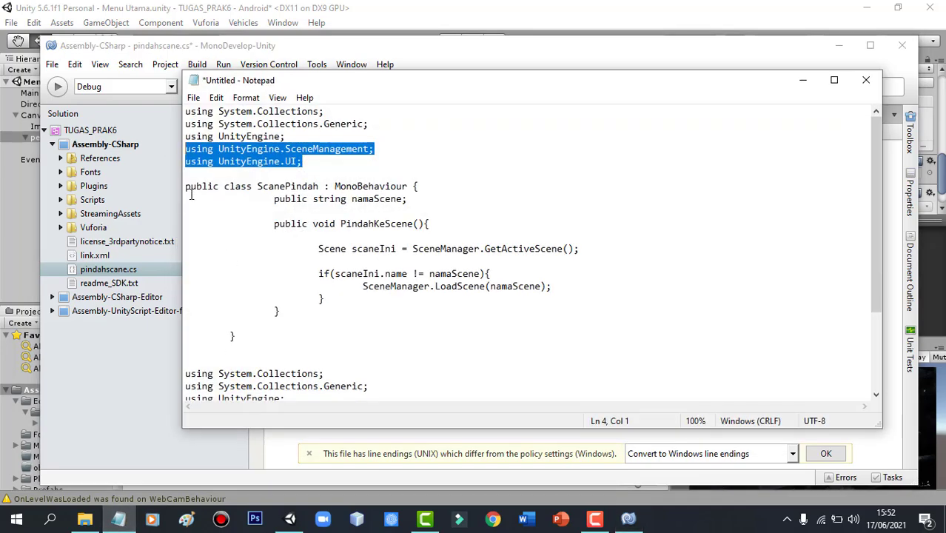
pyautogui.moveTo(186, 187); pyautogui.dragTo(347, 322)
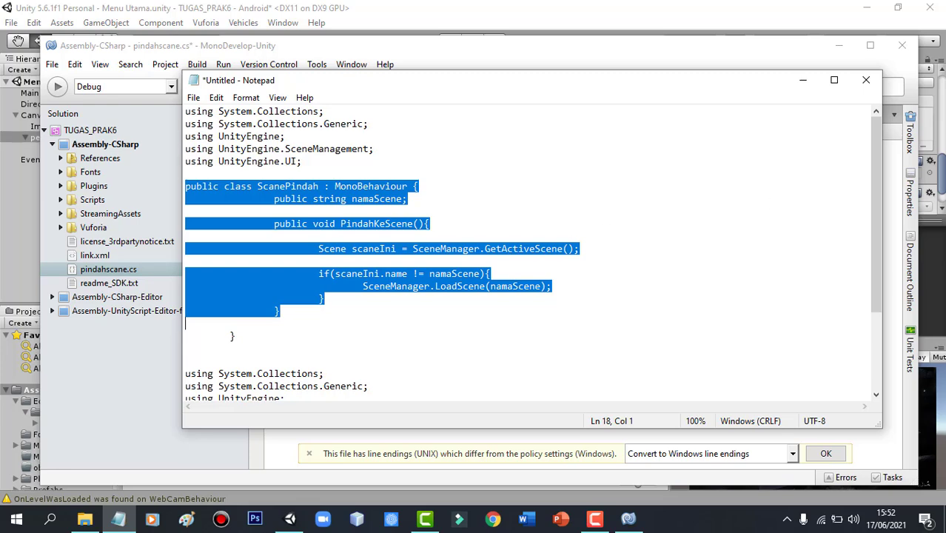
pyautogui.click(803, 80)
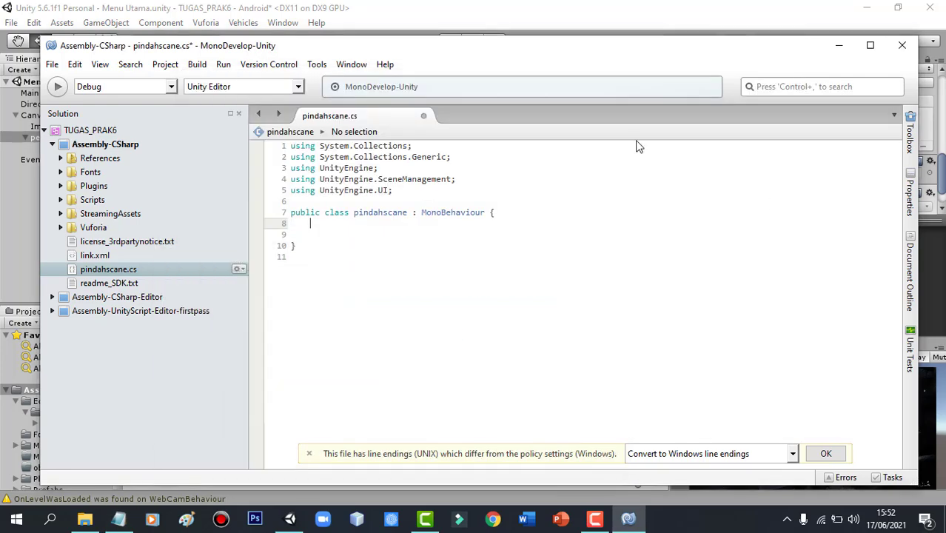
pyautogui.click(359, 226)
pyautogui.write('public class ScenePindah : MonoBehaviour { \tpublic string namaScene;  \tpublic void PindahKeScene(){  \t\tScene sceneIni = SceneManager.GetActiveScene();  \t\tif(sceneIni.name != namaScene){ \t\t\tSceneManager.LoadScene(namaScene); \t\t} \t}')
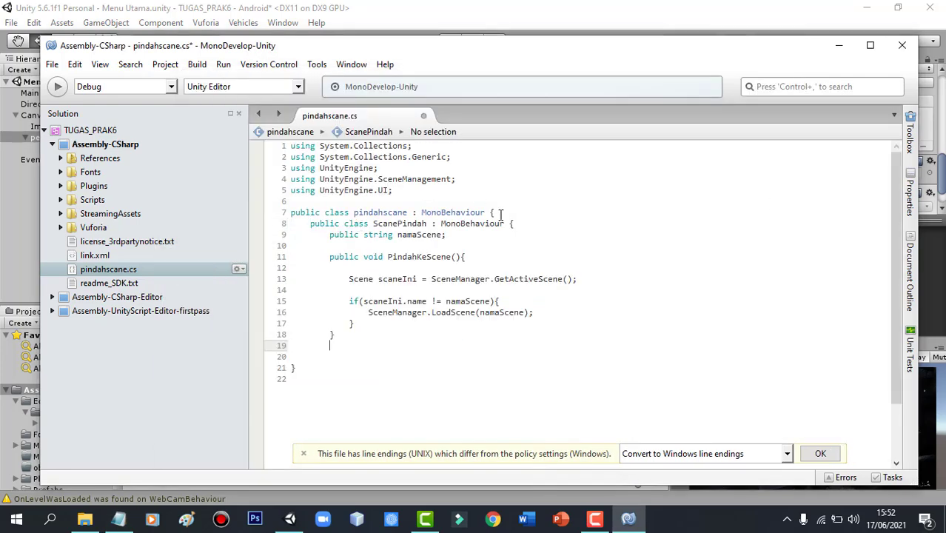
# Remove the nested ScanePindah class line and the extra blank lines before the final brace, then save and close pindahscane.cs.
pyautogui.moveTo(516, 224); pyautogui.dragTo(252, 224)
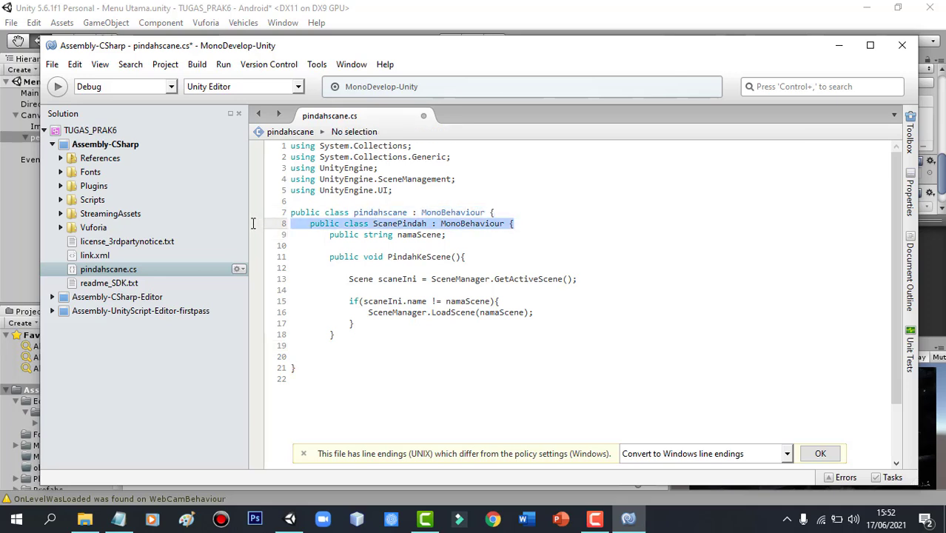
pyautogui.press('BackSpace')
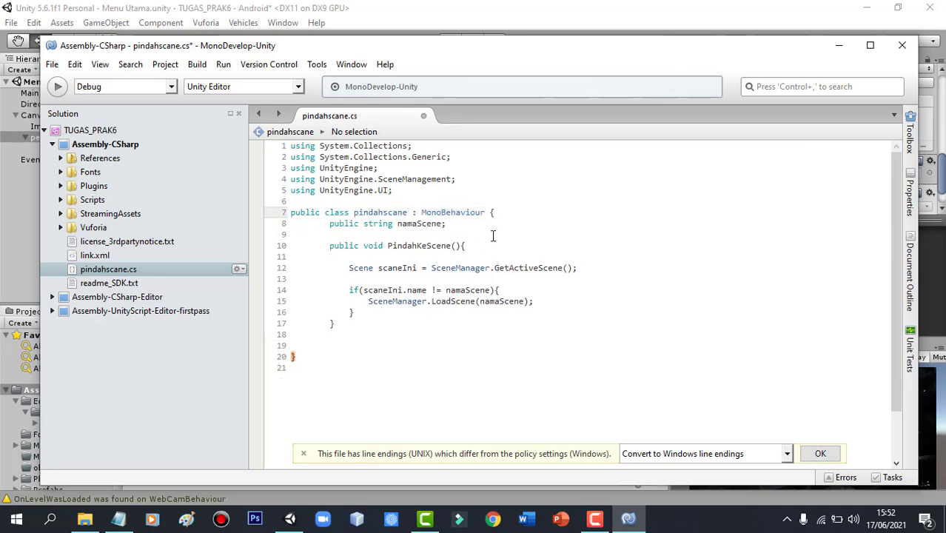
pyautogui.click(306, 344)
pyautogui.press('BackSpace')
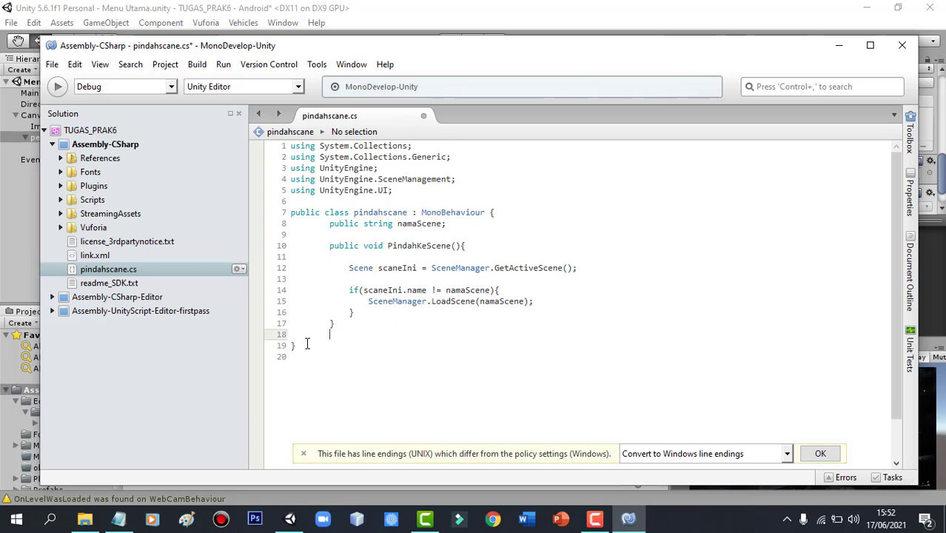
pyautogui.press('BackSpace')
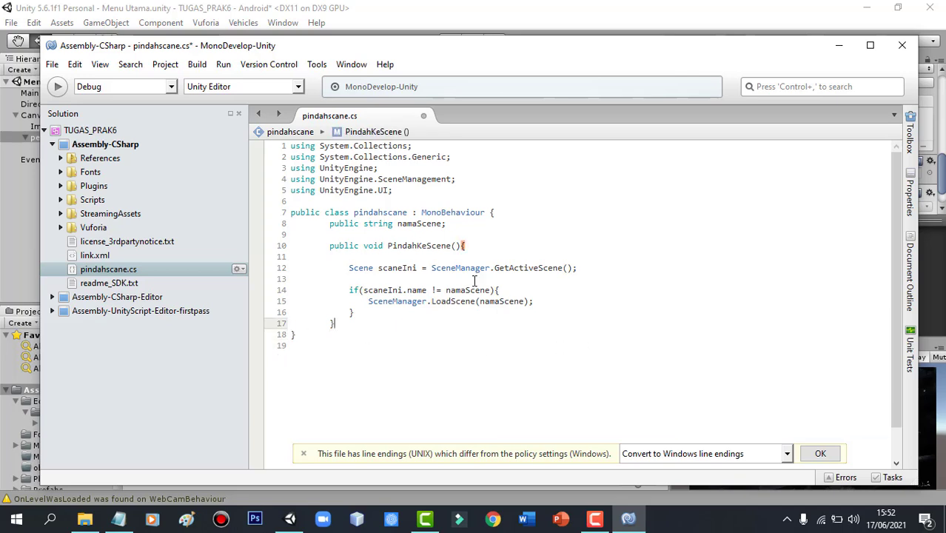
pyautogui.click(420, 333)
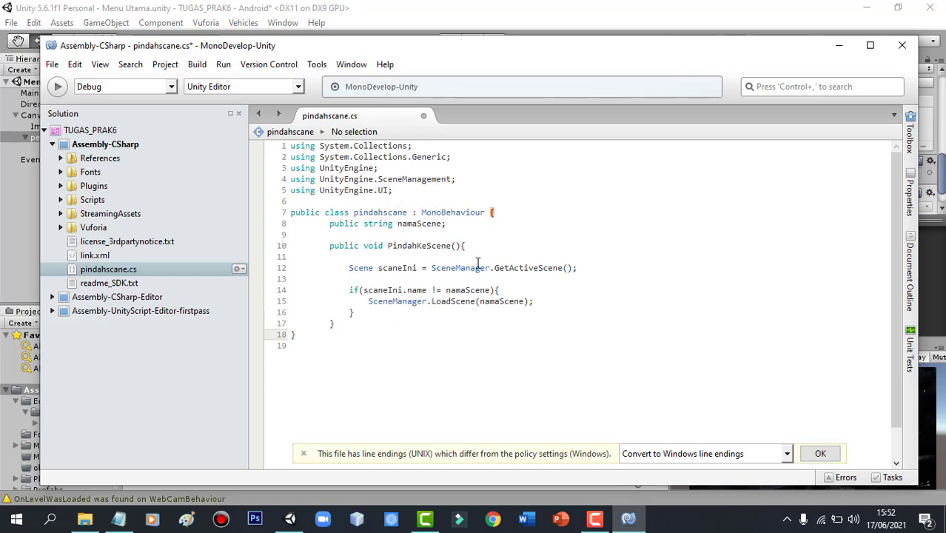
pyautogui.hotkey('ctrl', 's')
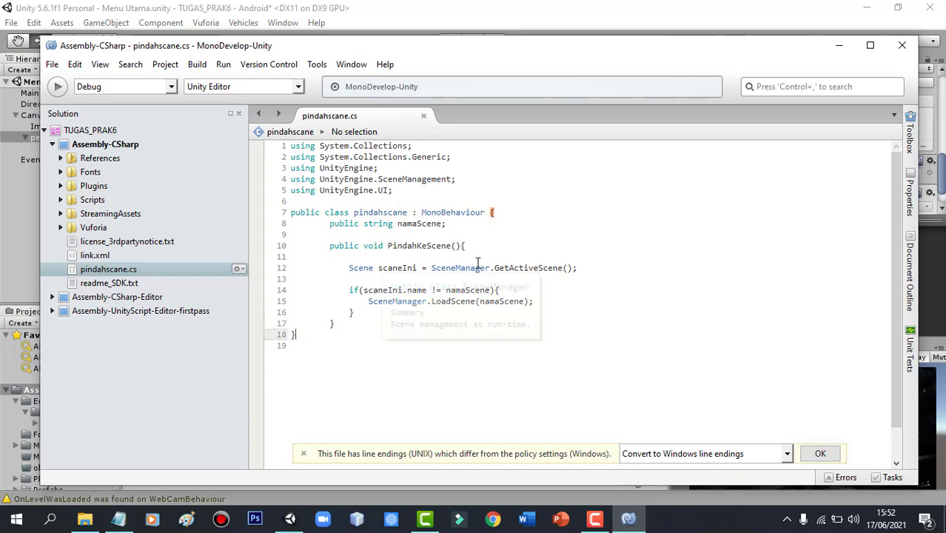
pyautogui.click(902, 48)
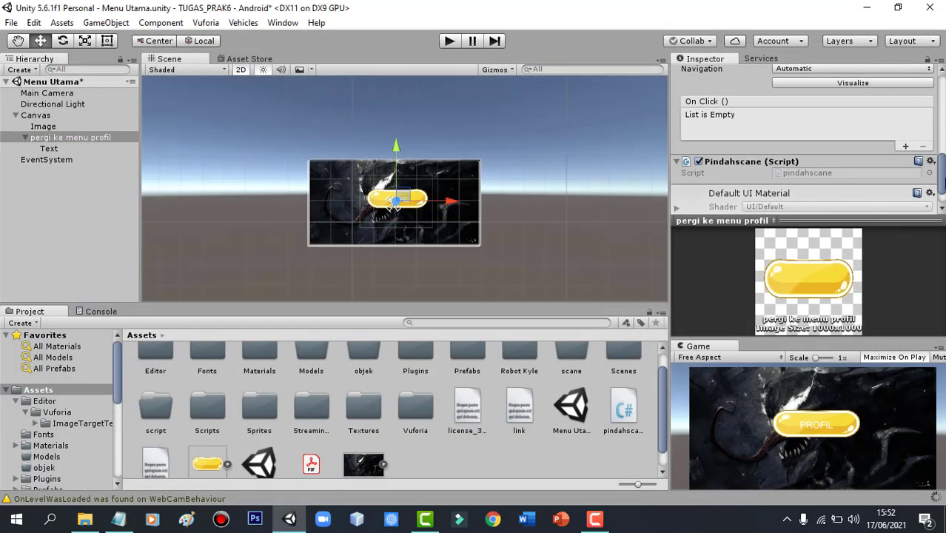
# Check the Pindahscane component and its Nama Scene field on the pergi ke menu profil button.
pyautogui.moveTo(942, 181)
pyautogui.mouseDown()
pyautogui.moveTo(942, 189)
pyautogui.moveTo(942, 141)
pyautogui.moveTo(942, 174)
pyautogui.mouseUp()
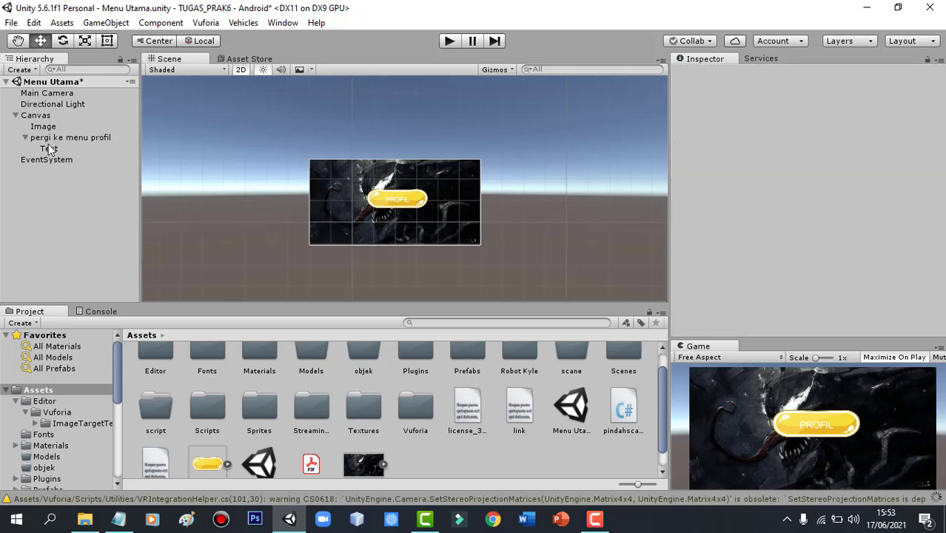
pyautogui.click(44, 138)
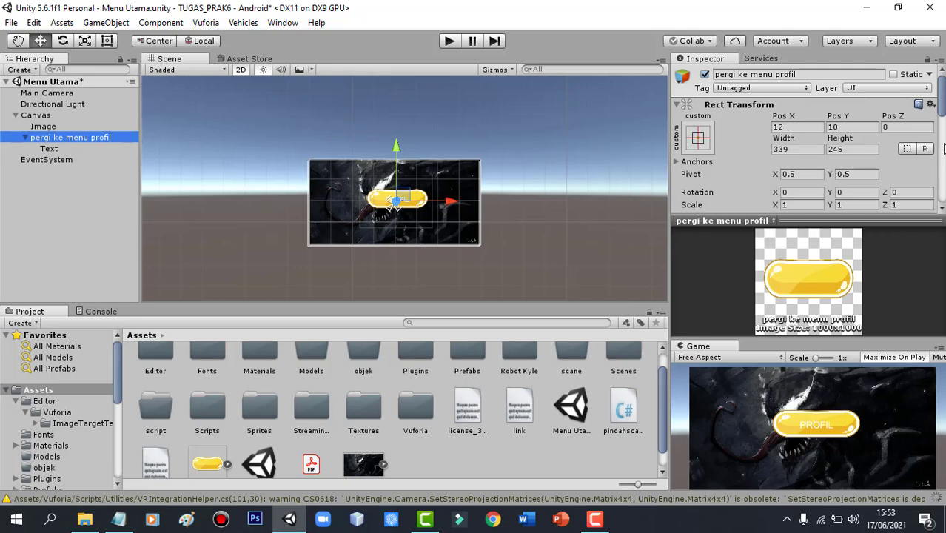
pyautogui.click(943, 153)
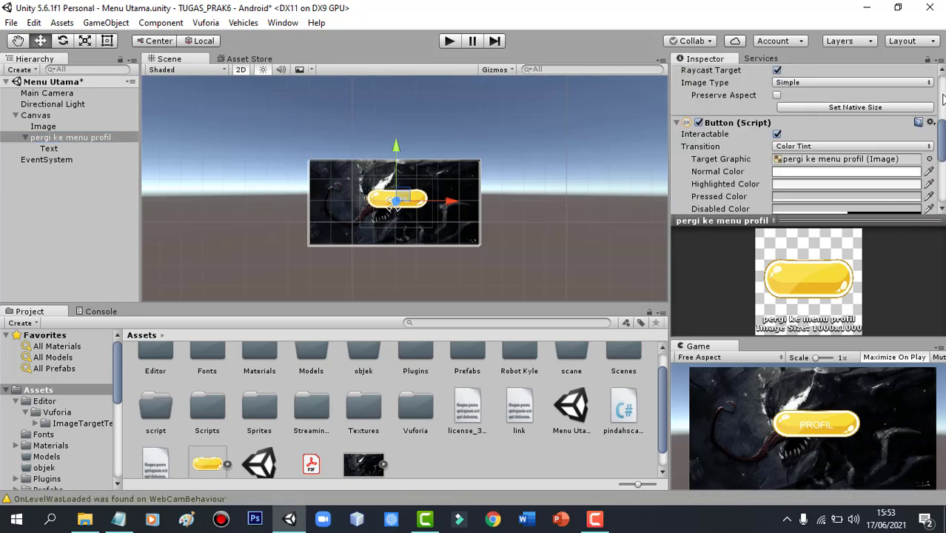
pyautogui.moveTo(943, 129); pyautogui.dragTo(940, 180)
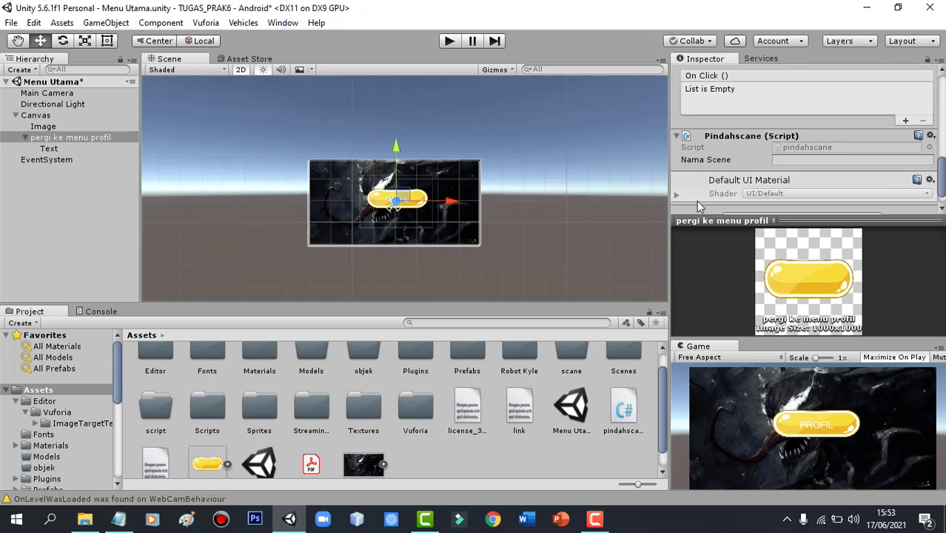
pyautogui.moveTo(943, 173); pyautogui.dragTo(934, 187)
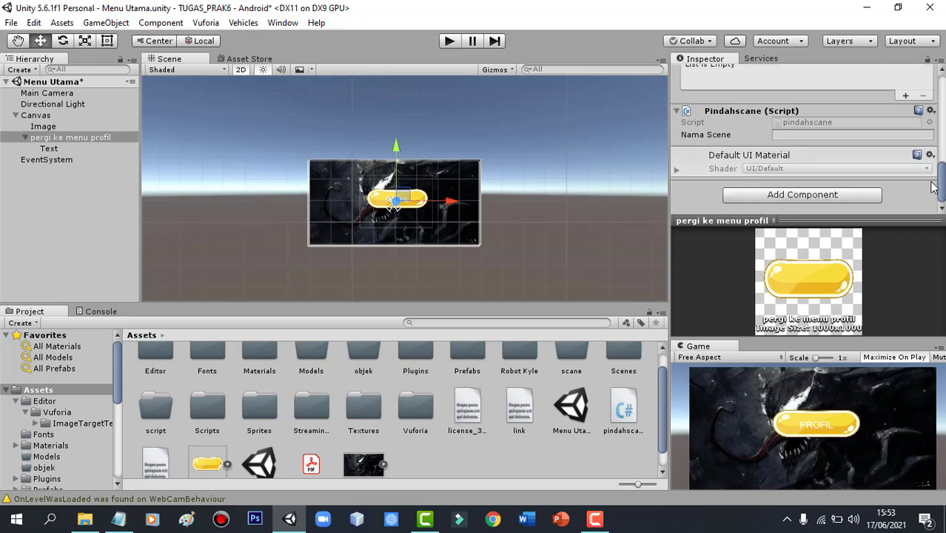
# Create a new scene named profil in the Assets folder and open it, saving the changes to Menu Utama.
pyautogui.click(450, 453)
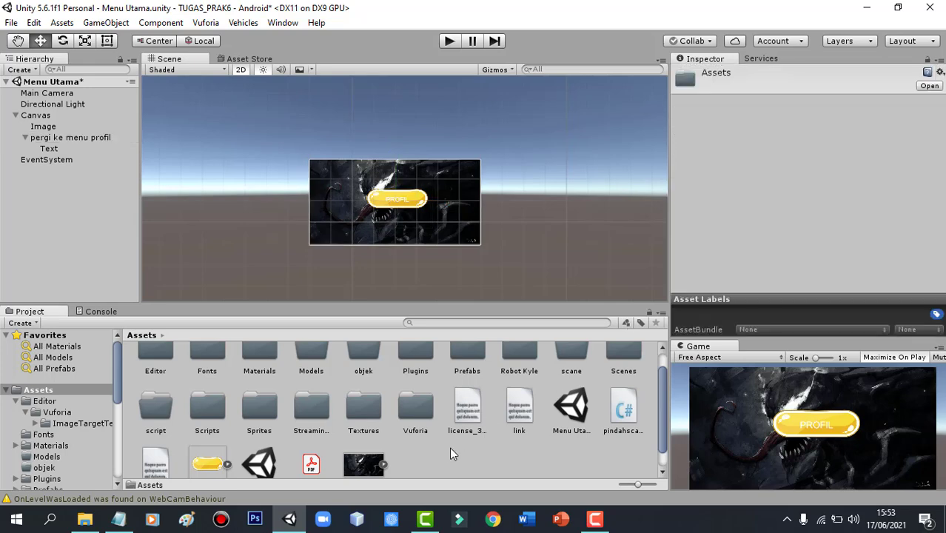
pyautogui.rightClick(450, 453)
pyautogui.moveTo(555, 206)
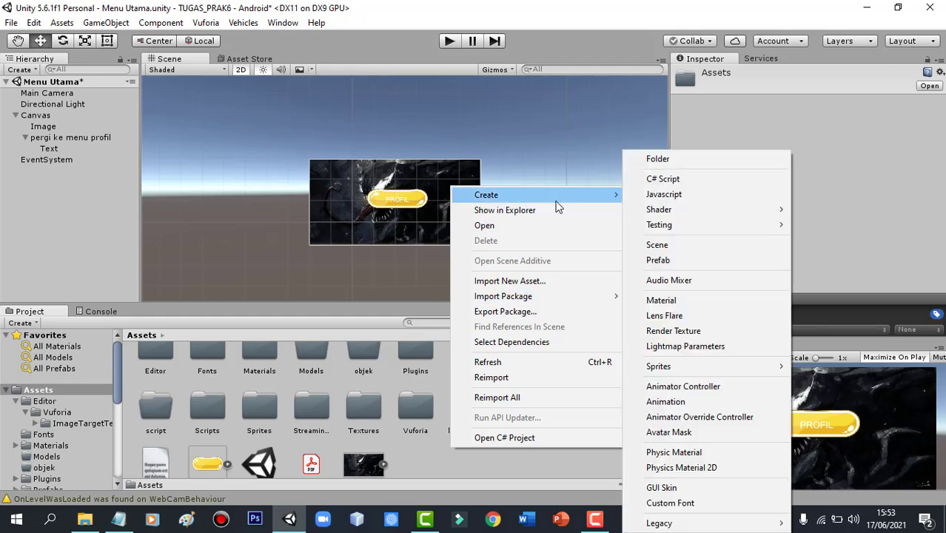
pyautogui.moveTo(658, 214)
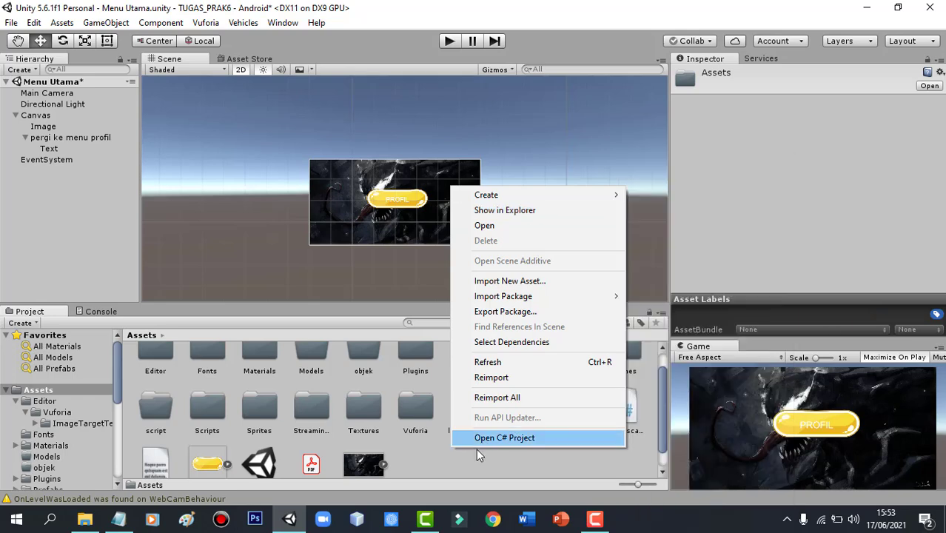
pyautogui.rightClick(430, 459)
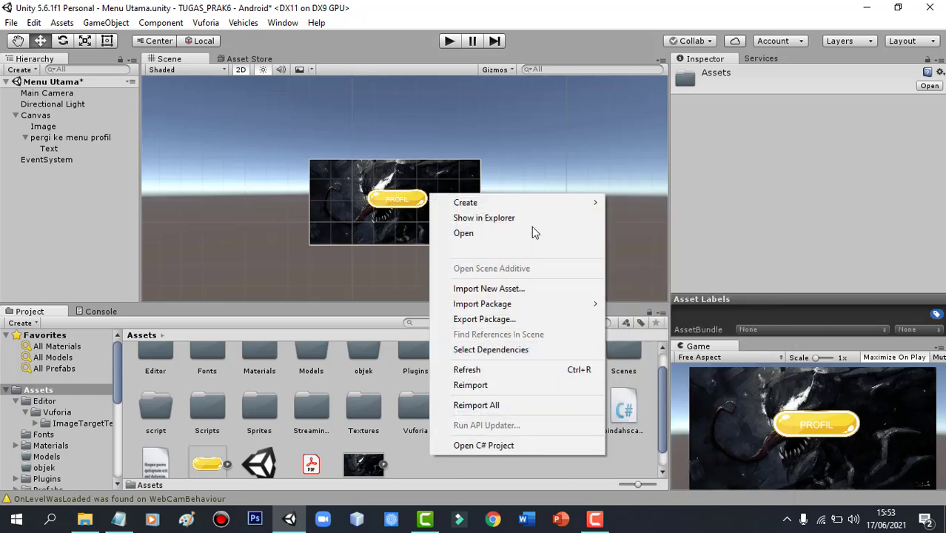
pyautogui.moveTo(566, 204)
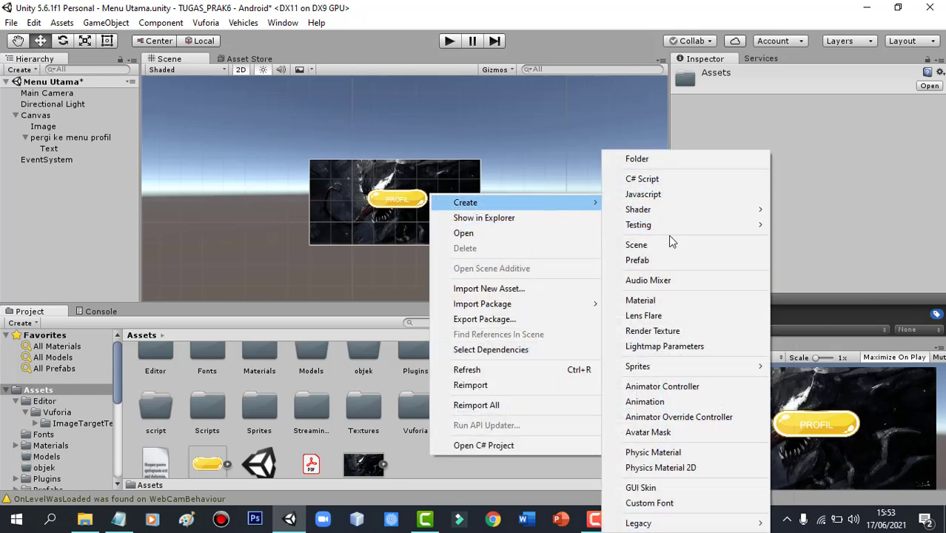
pyautogui.click(652, 244)
pyautogui.write('profil')
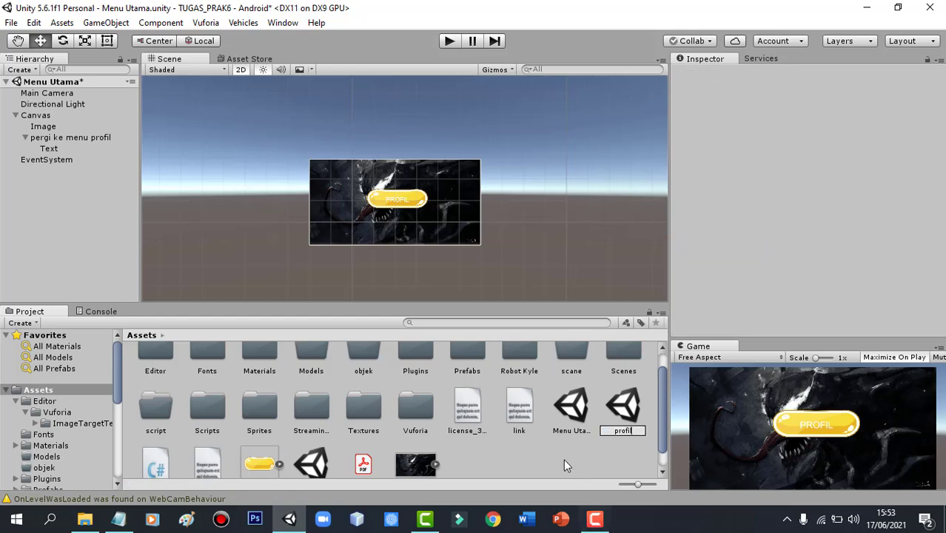
pyautogui.press('Return')
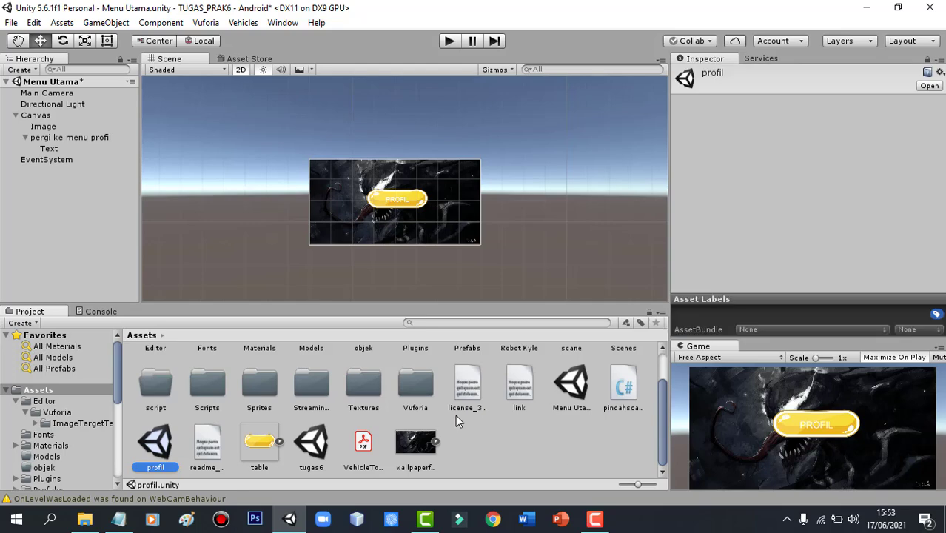
pyautogui.doubleClick(154, 445)
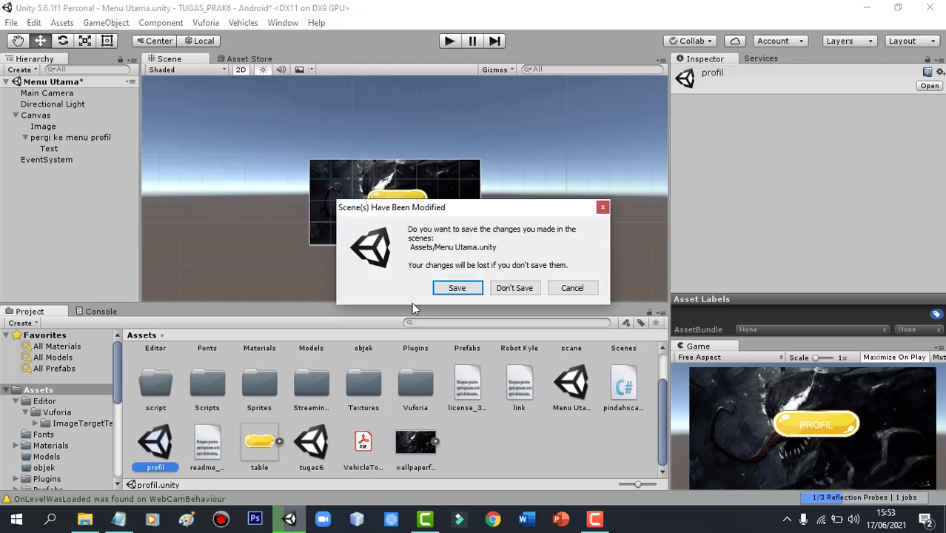
pyautogui.click(457, 288)
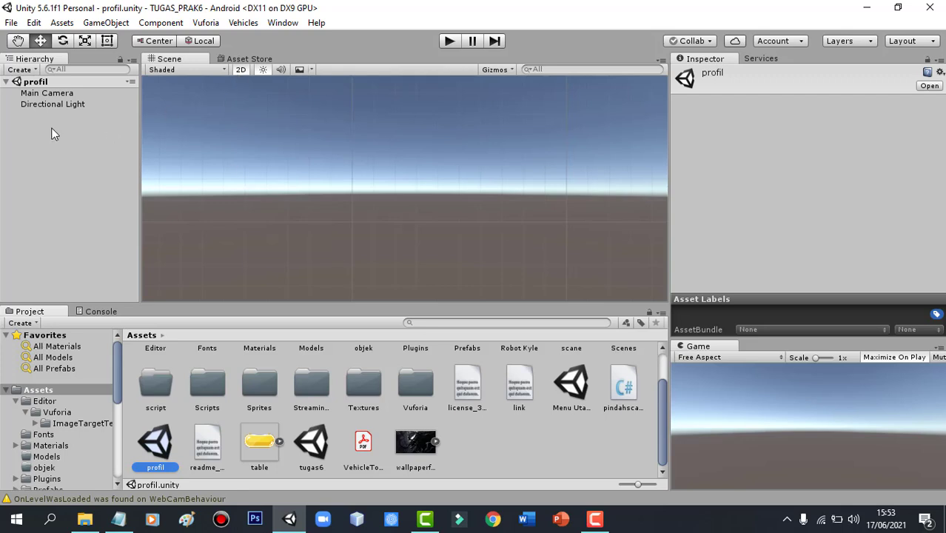
# Add a UI Canvas to the profil scene and set its Render Mode to World Space.
pyautogui.click(43, 82)
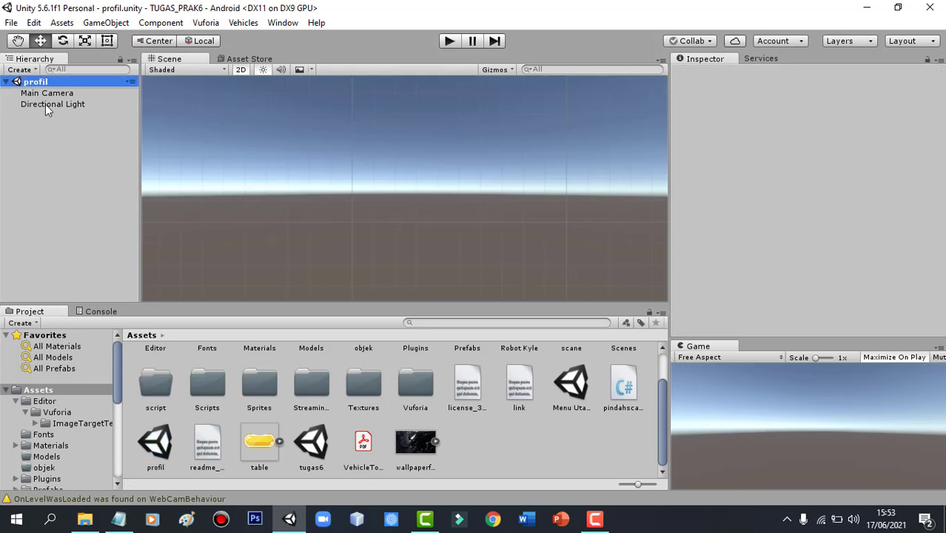
pyautogui.rightClick(20, 172)
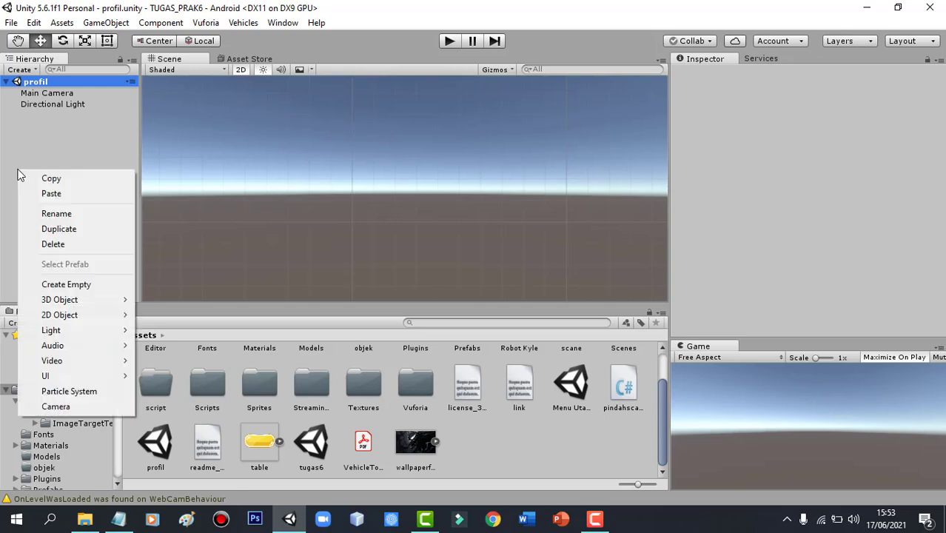
pyautogui.moveTo(78, 376)
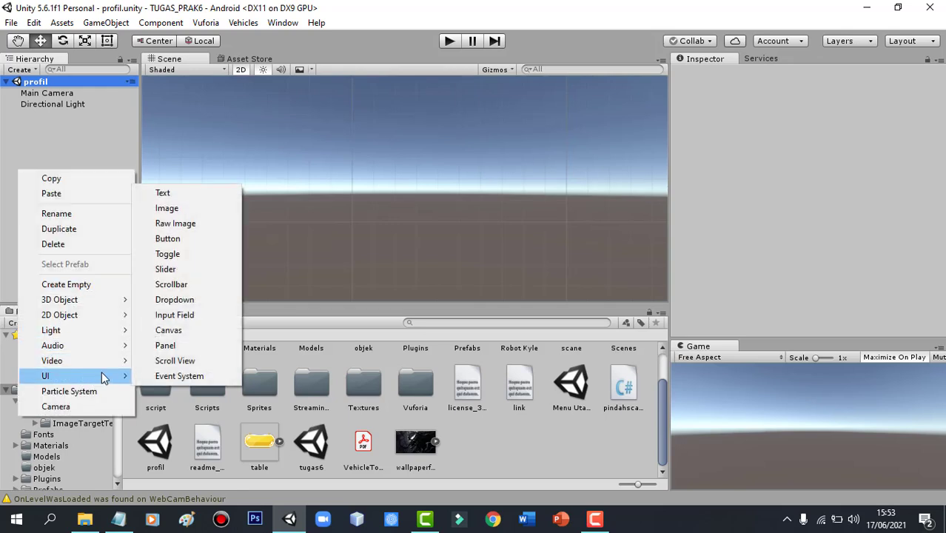
pyautogui.click(169, 330)
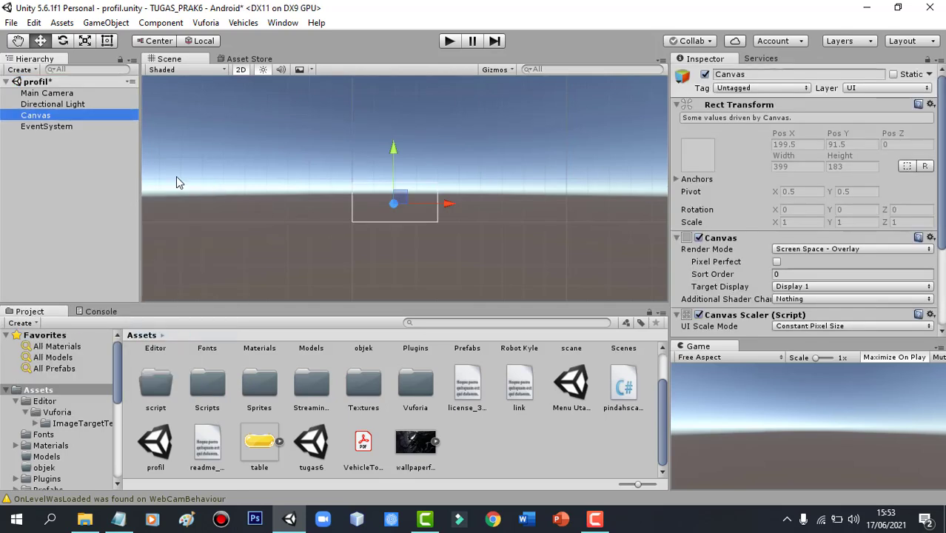
pyautogui.click(829, 251)
pyautogui.click(810, 295)
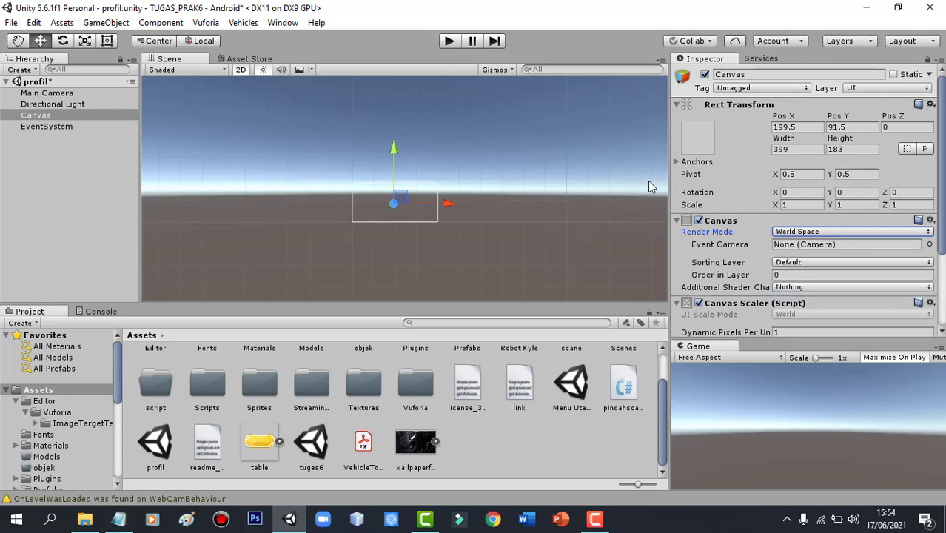
# Set the Canvas width to 800 and its height to 400.
pyautogui.click(792, 150)
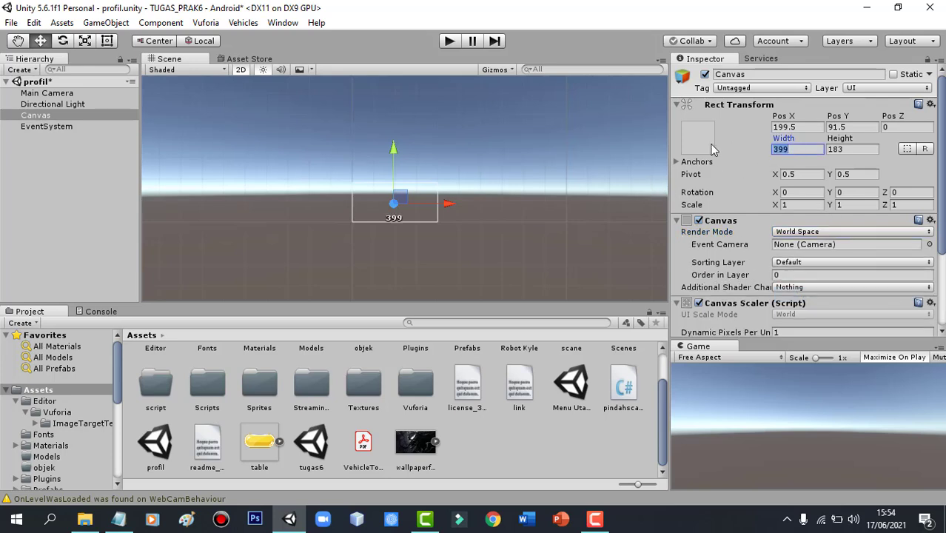
pyautogui.write('800')
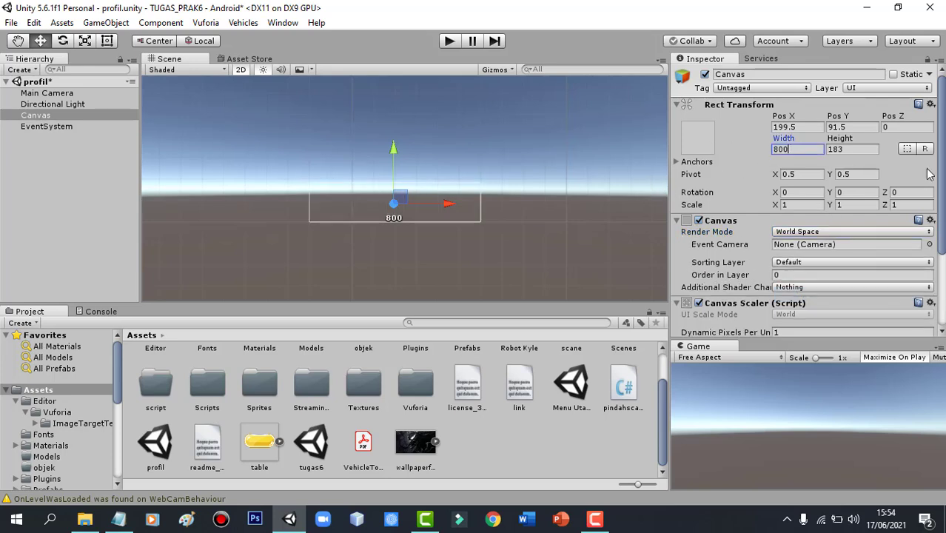
pyautogui.click(857, 150)
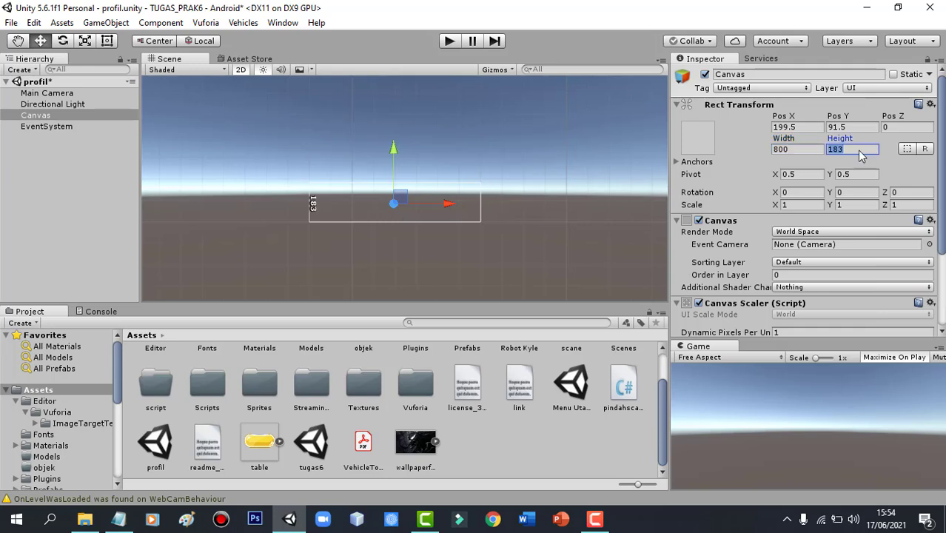
pyautogui.write('400')
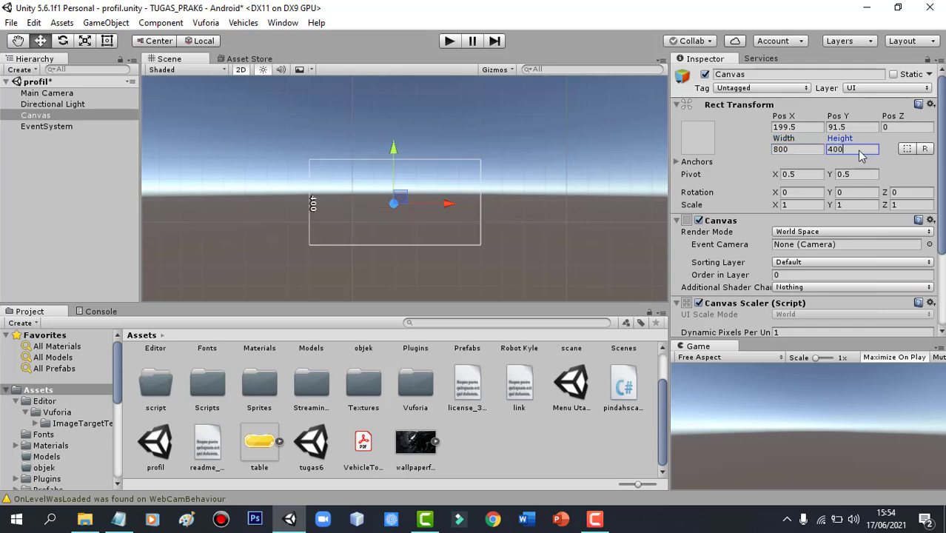
pyautogui.click(560, 275)
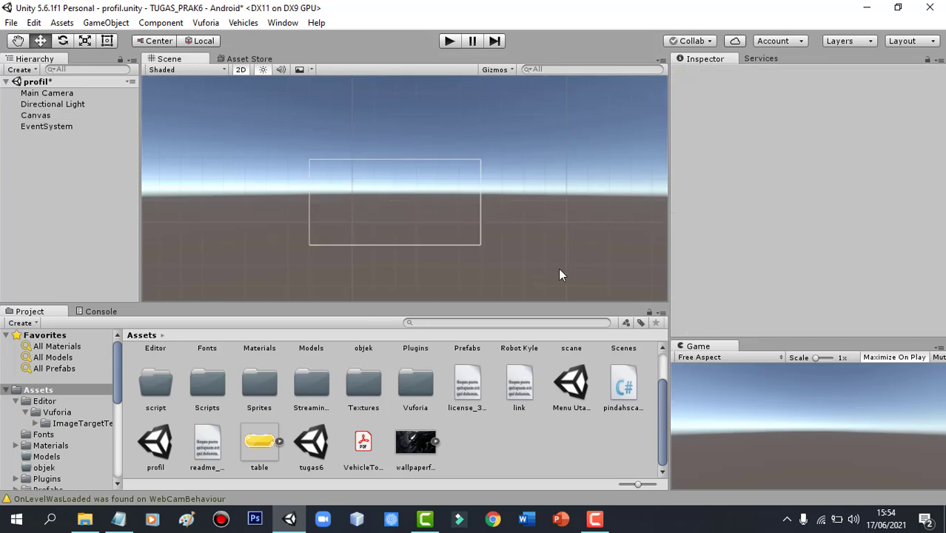
# Add a UI Image under the Canvas and assign the wallpaperflare.com_wallpaper (12) sprite as its Source Image.
pyautogui.click(45, 115)
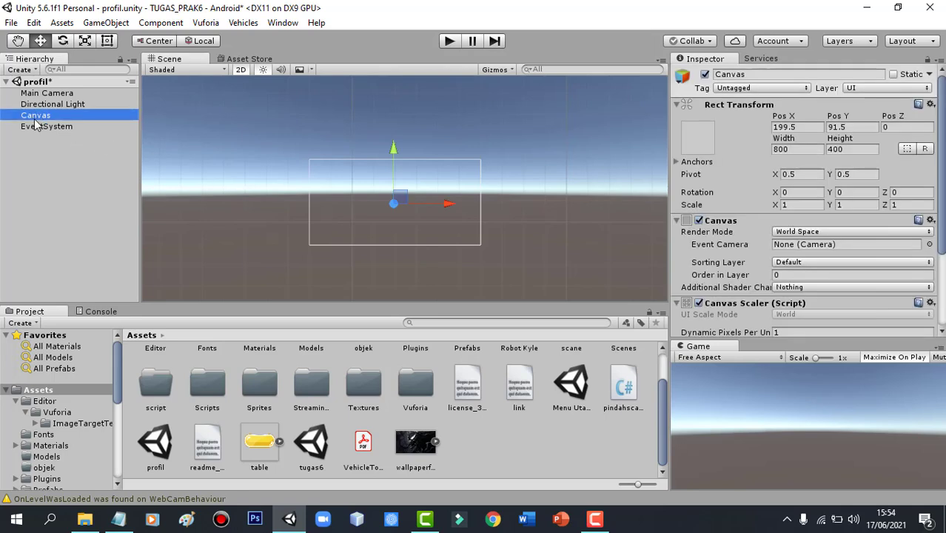
pyautogui.rightClick(27, 117)
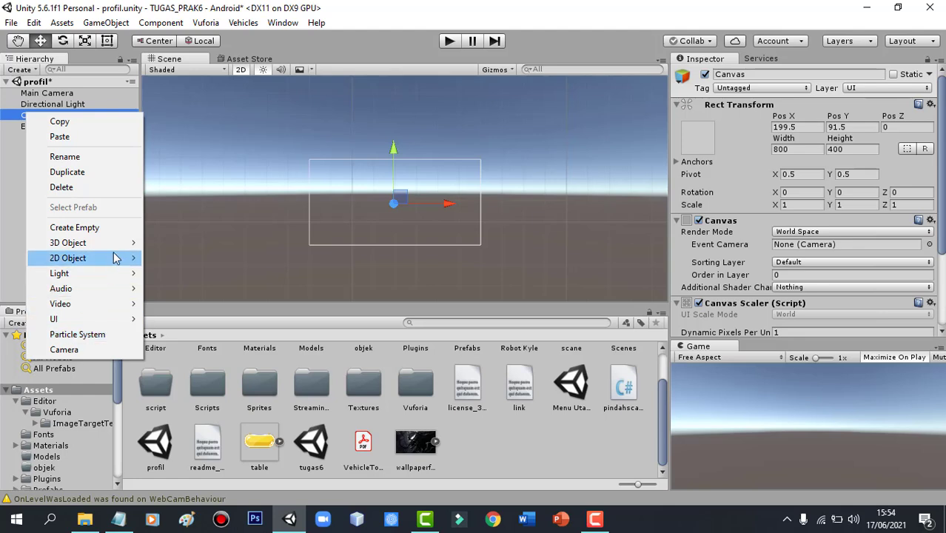
pyautogui.moveTo(91, 320)
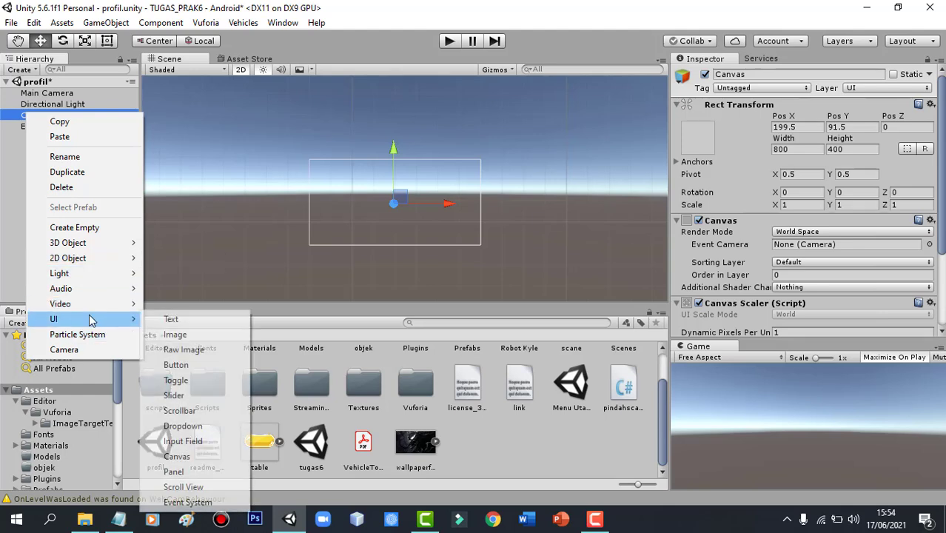
pyautogui.click(185, 336)
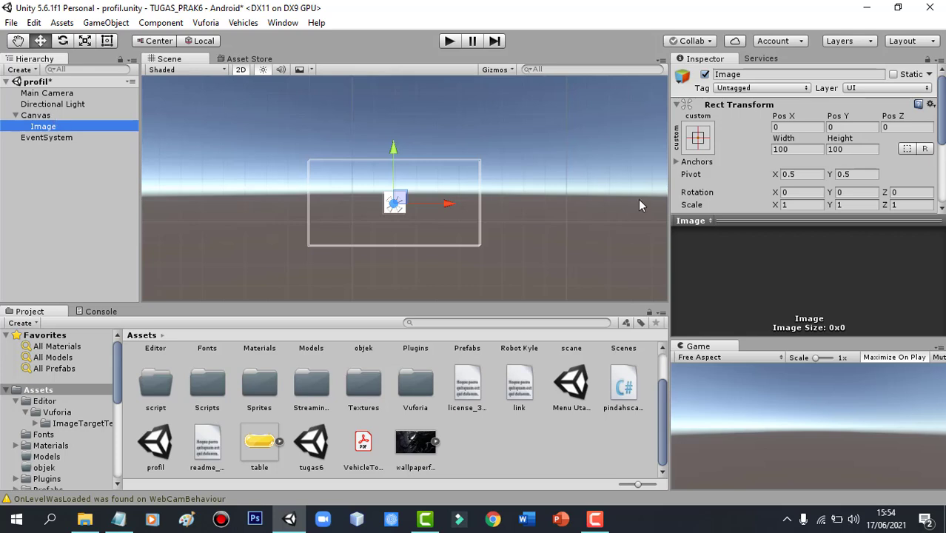
pyautogui.moveTo(942, 131); pyautogui.dragTo(942, 195)
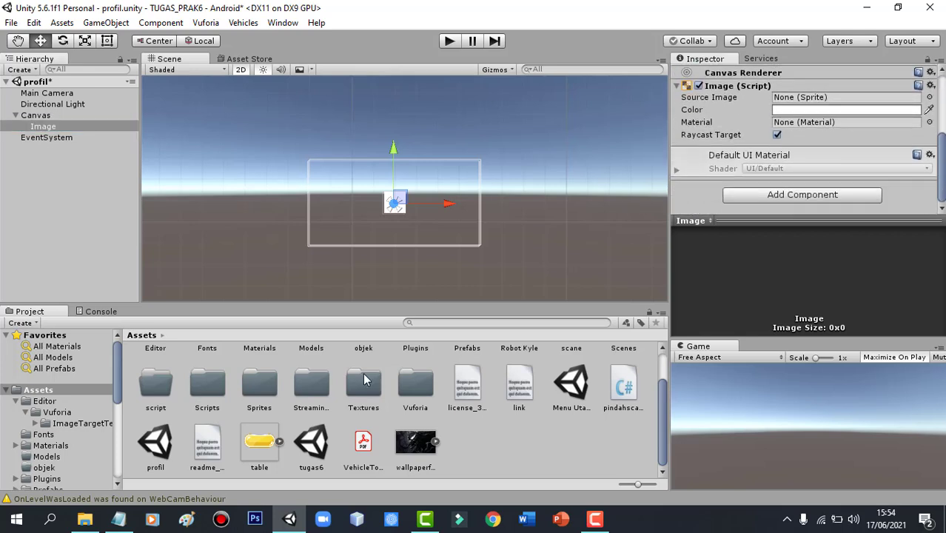
pyautogui.moveTo(416, 453); pyautogui.dragTo(809, 105)
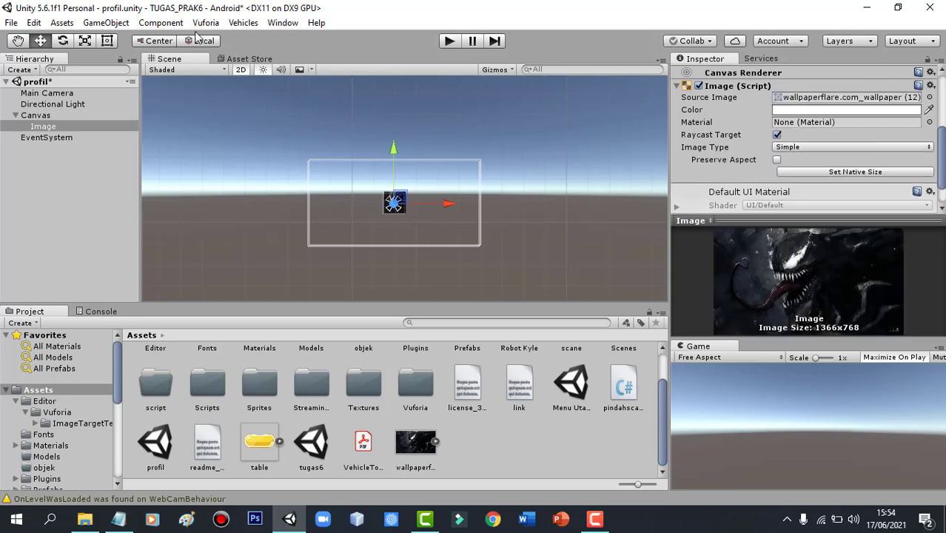
# Stretch the wallpaper Image with the Rect tool from corner to corner so it fills the whole Canvas.
pyautogui.click(107, 41)
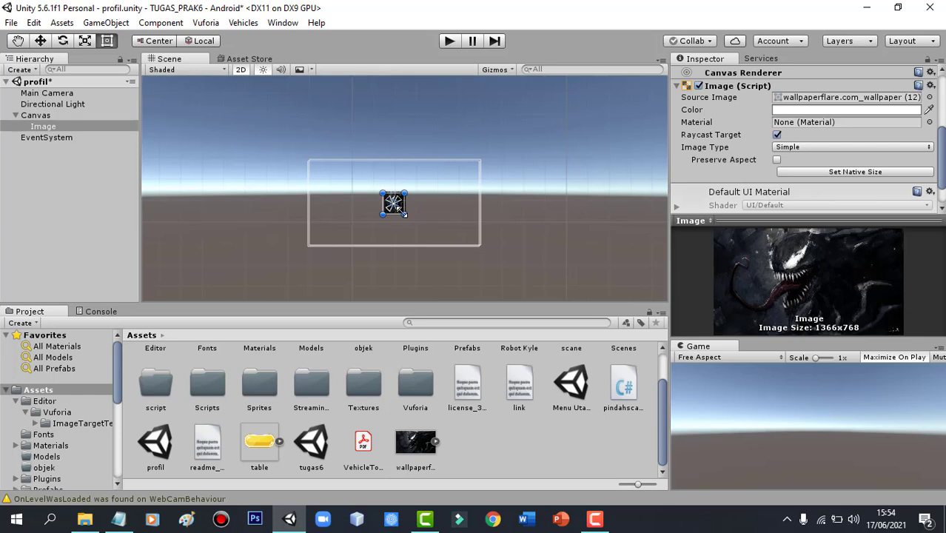
pyautogui.moveTo(404, 213); pyautogui.dragTo(480, 247)
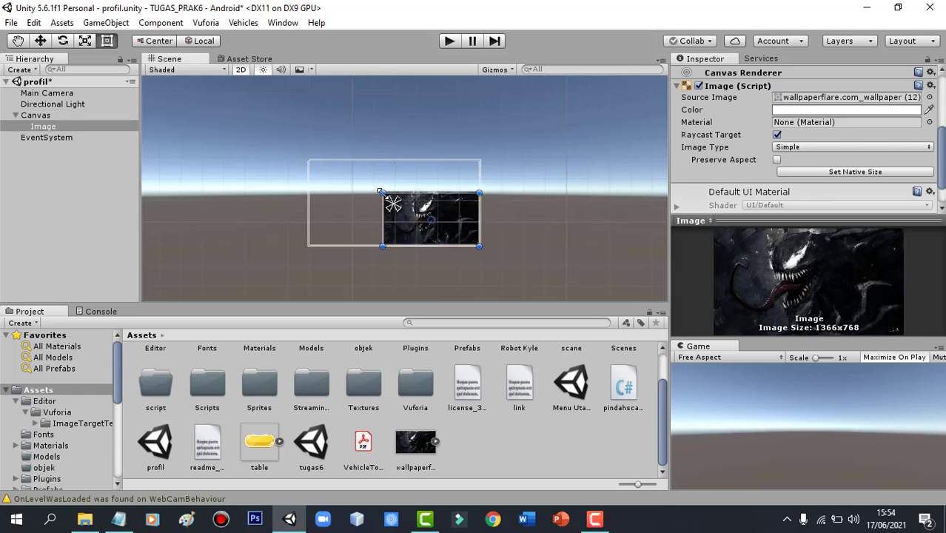
pyautogui.moveTo(376, 193); pyautogui.dragTo(308, 159)
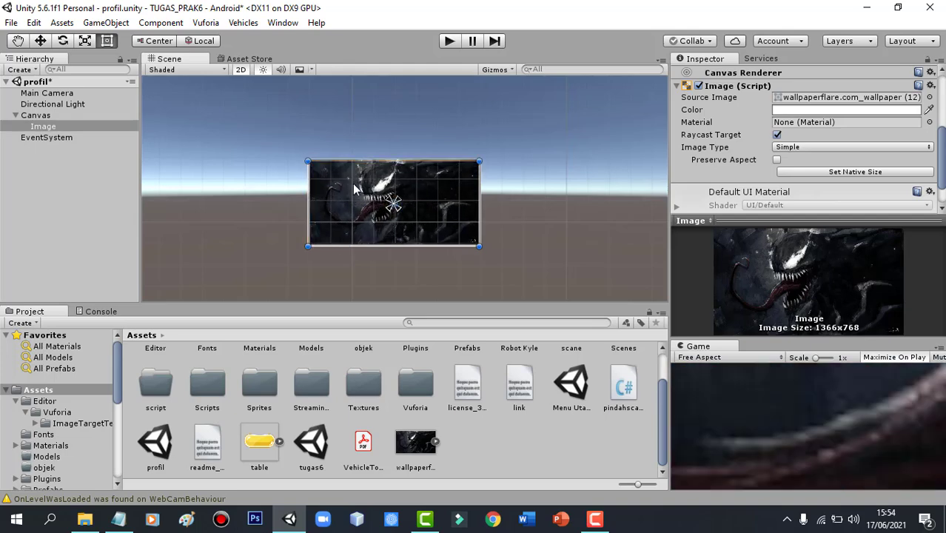
# Move the Main Camera sideways, back and up in the 3D view until the wallpaper Image fills and centres in its view.
pyautogui.click(57, 93)
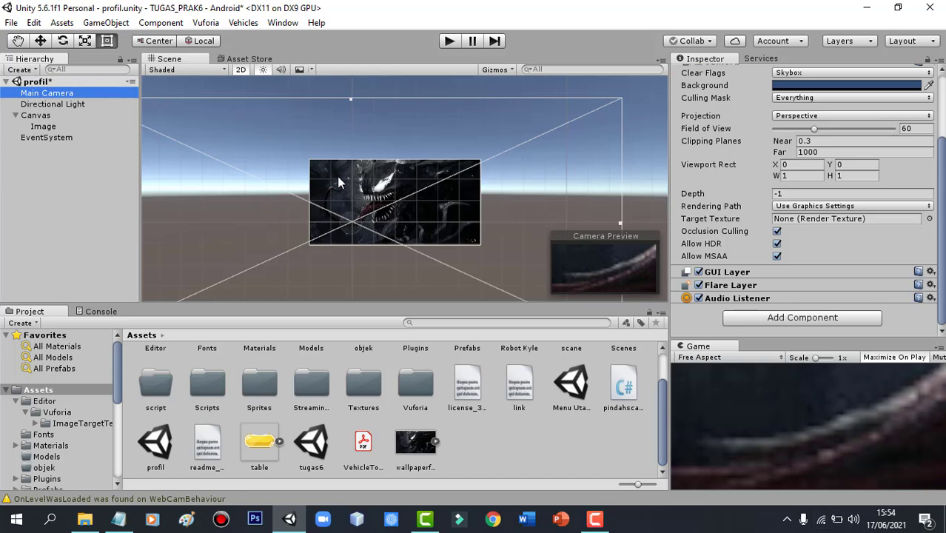
pyautogui.click(240, 70)
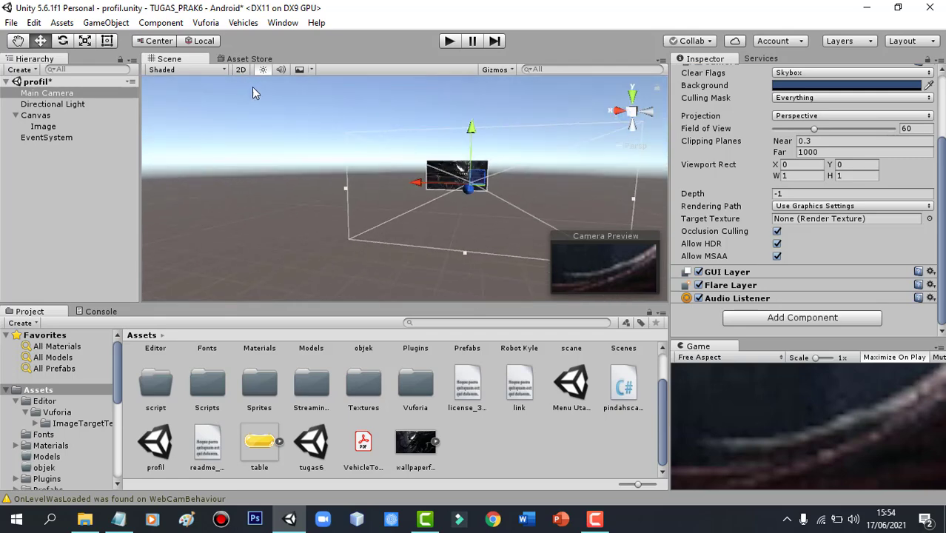
pyautogui.click(45, 94)
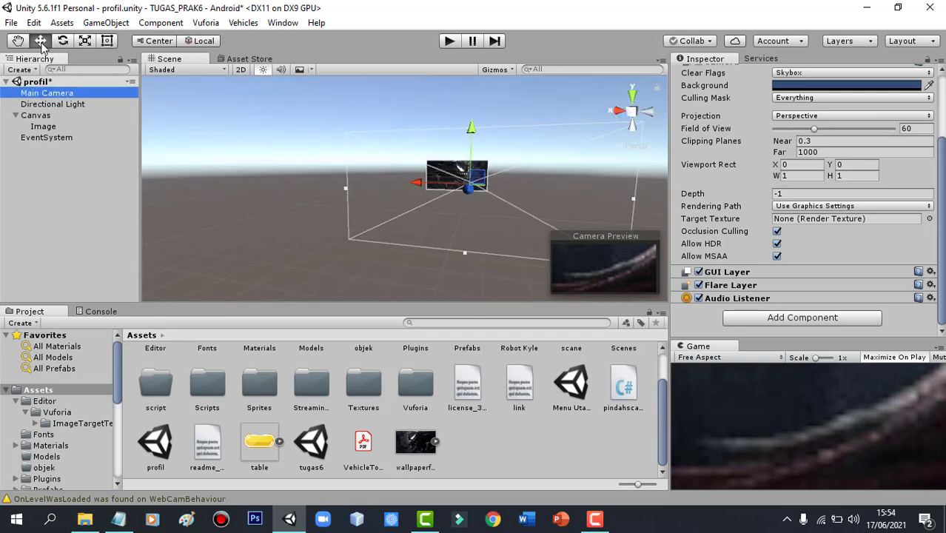
pyautogui.click(41, 41)
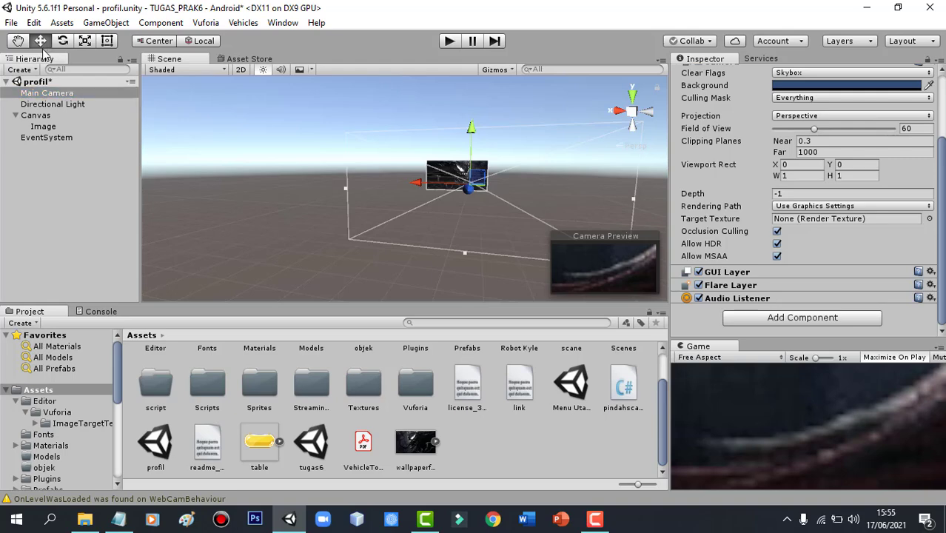
pyautogui.moveTo(419, 183); pyautogui.dragTo(401, 180)
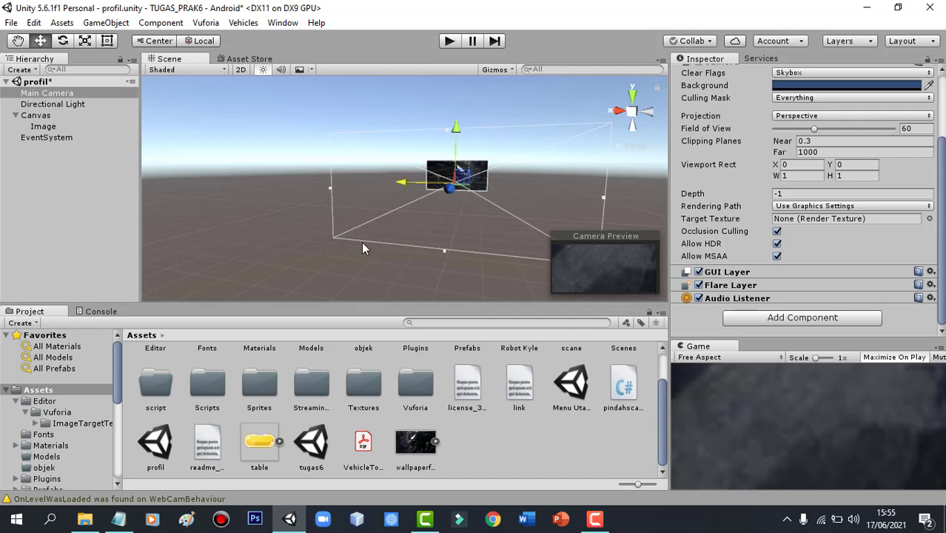
pyautogui.moveTo(361, 241); pyautogui.dragTo(410, 209, button='right')
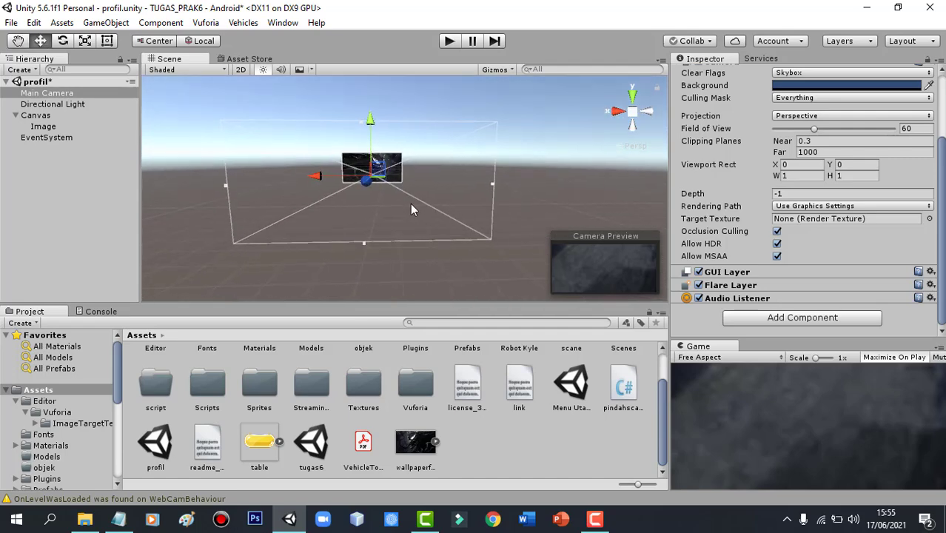
pyautogui.moveTo(364, 185)
pyautogui.mouseDown()
pyautogui.moveTo(362, 208)
pyautogui.moveTo(372, 191)
pyautogui.moveTo(363, 178)
pyautogui.mouseUp()
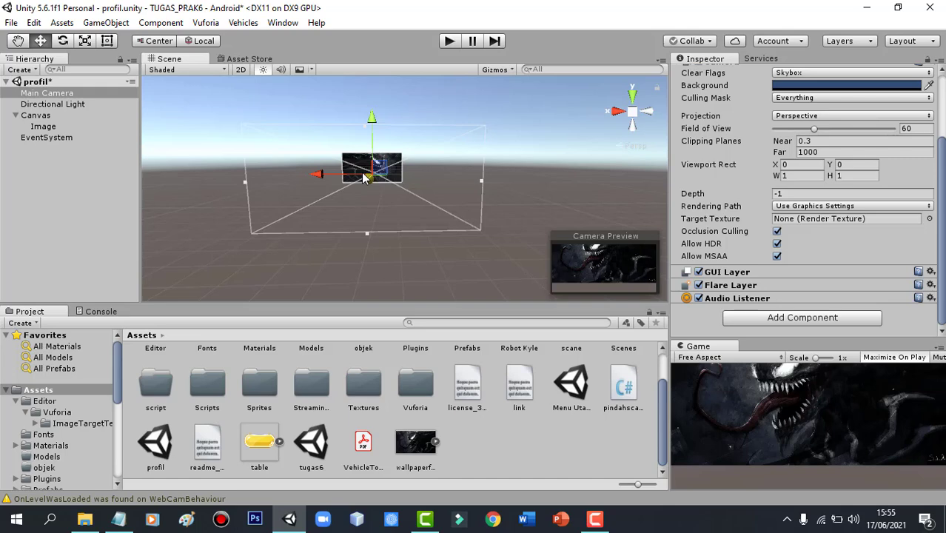
pyautogui.moveTo(372, 117); pyautogui.dragTo(375, 116)
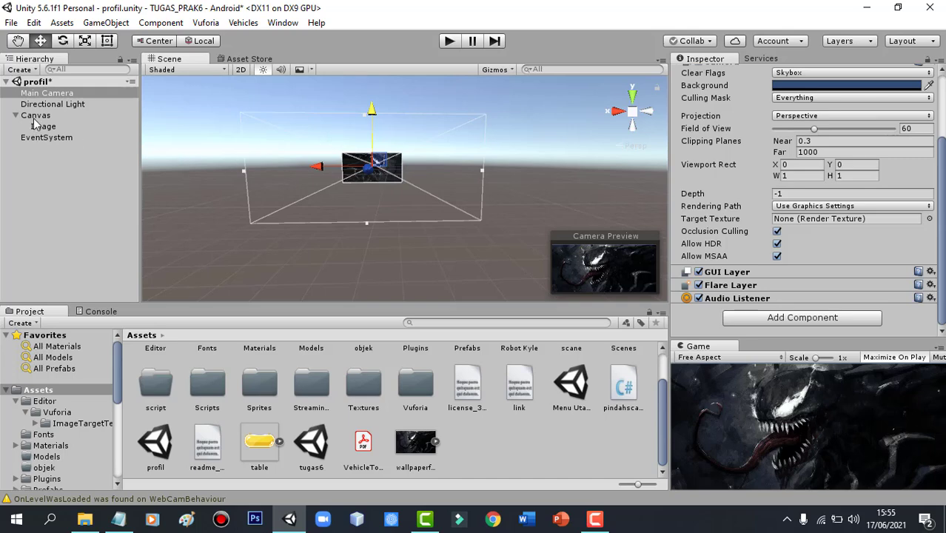
# Return the Scene view to 2D, add a UI Button under the Canvas and rename it "pergi ke menu utama".
pyautogui.click(240, 70)
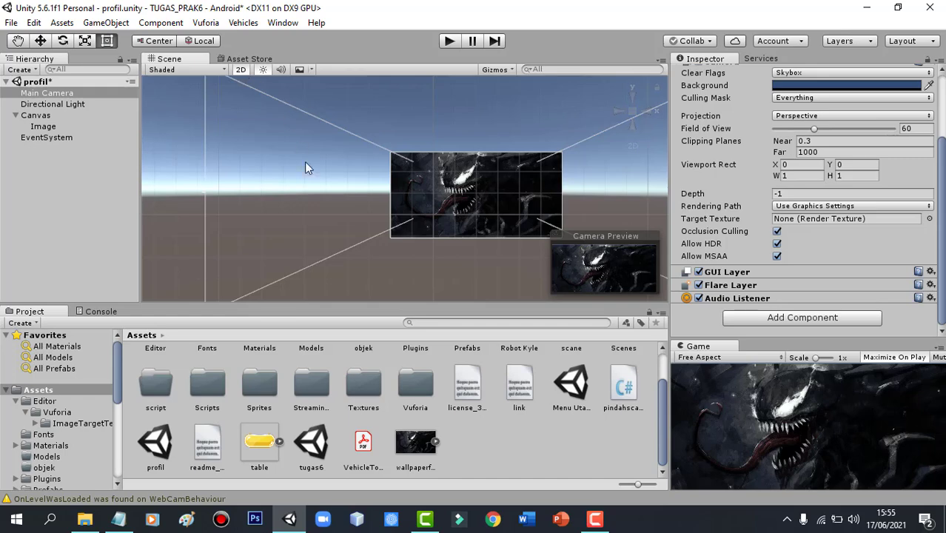
pyautogui.click(17, 40)
pyautogui.moveTo(365, 270); pyautogui.dragTo(303, 271)
pyautogui.click(45, 116)
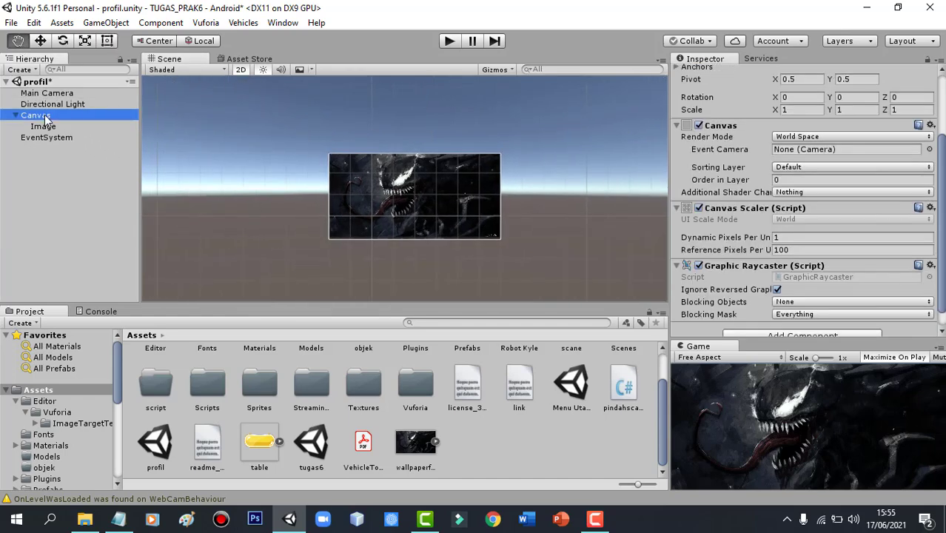
pyautogui.rightClick(45, 116)
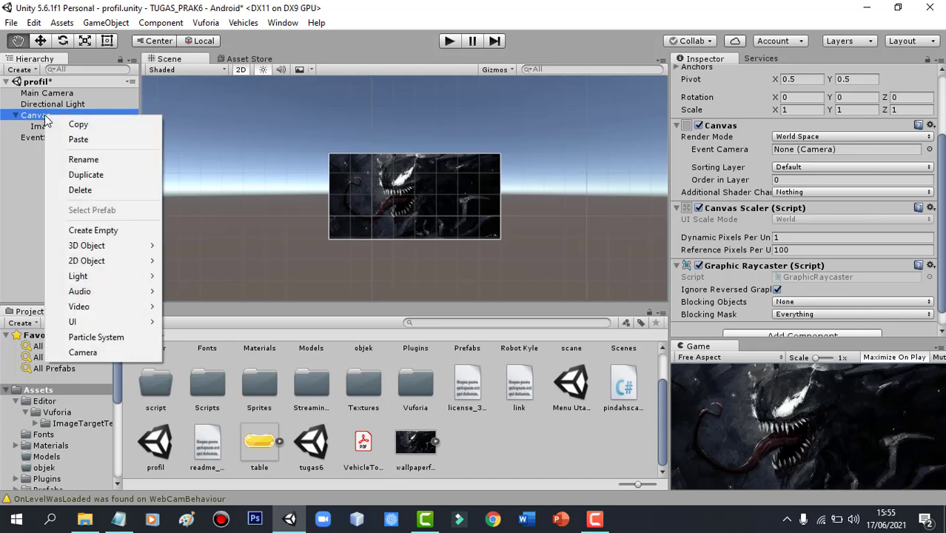
pyautogui.moveTo(146, 327)
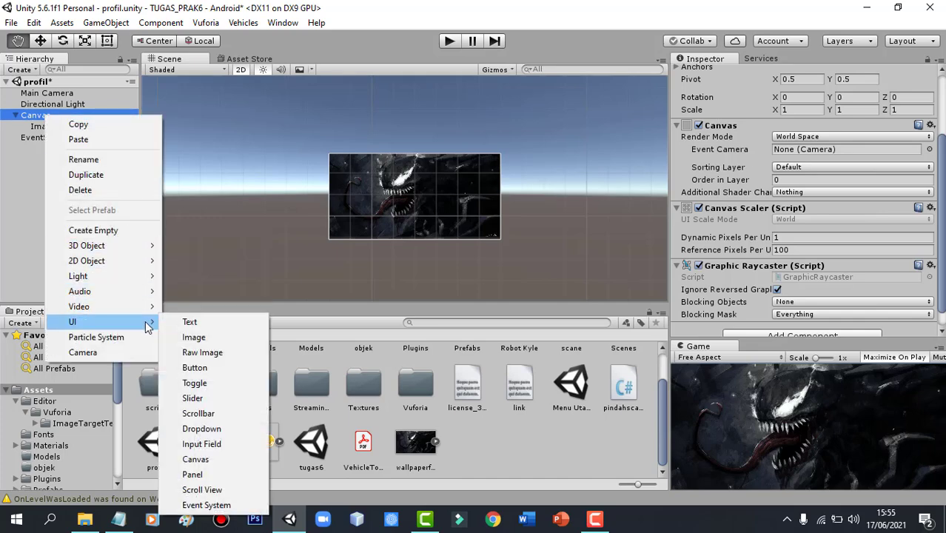
pyautogui.click(201, 366)
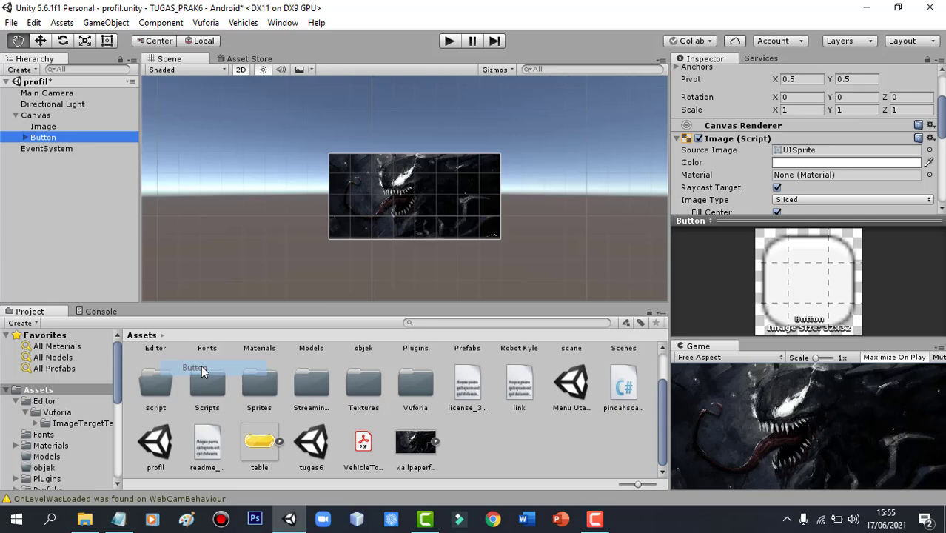
pyautogui.rightClick(60, 143)
pyautogui.click(104, 184)
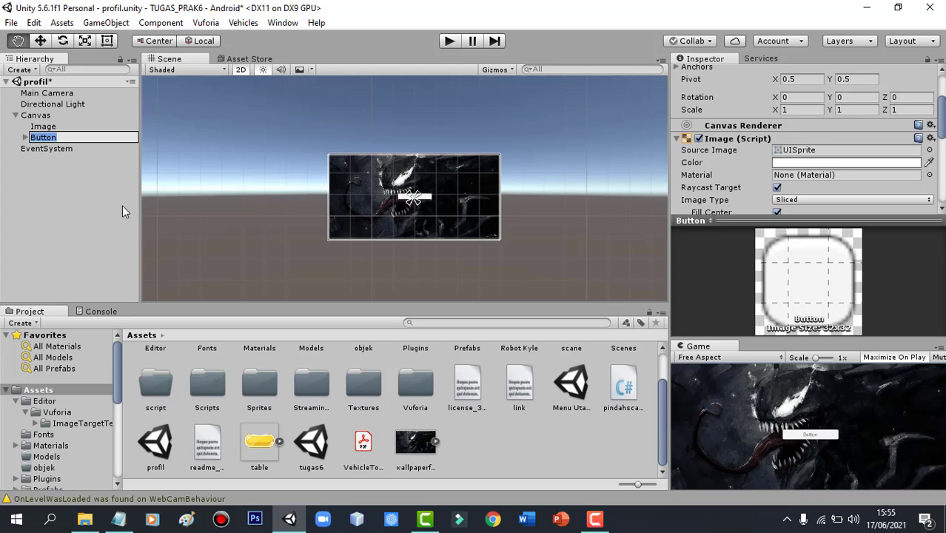
pyautogui.write('pergi ke menu utama')
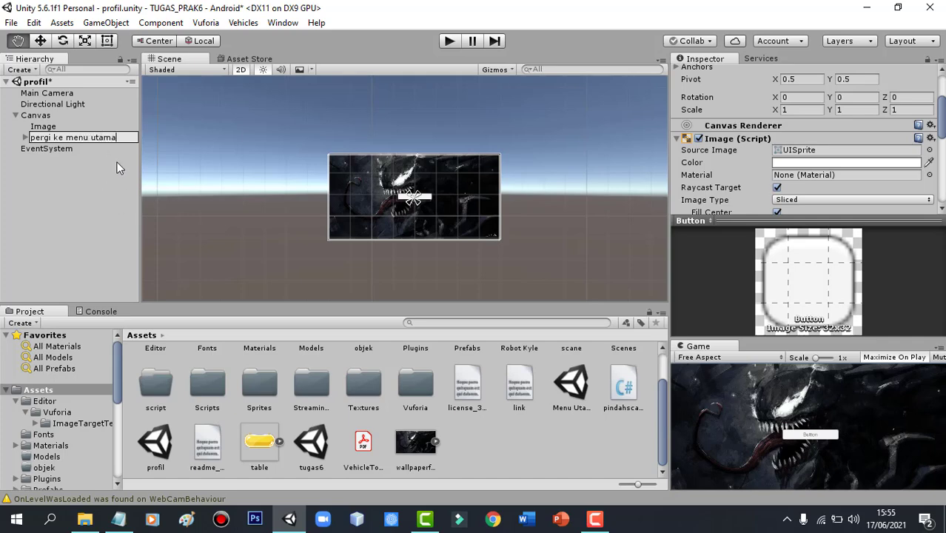
pyautogui.click(81, 163)
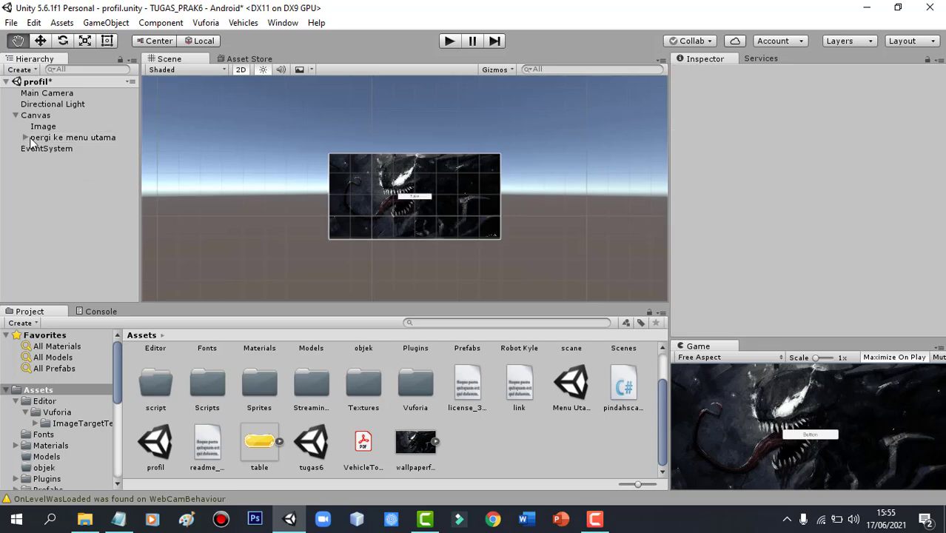
# Assign the table sprite as the Source Image of the pergi ke menu utama button.
pyautogui.click(74, 139)
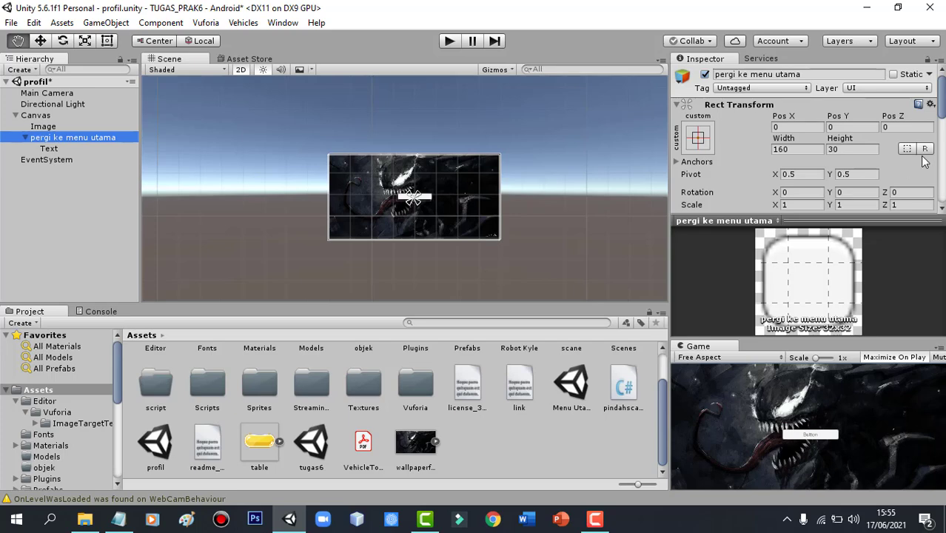
pyautogui.moveTo(941, 100); pyautogui.dragTo(941, 128)
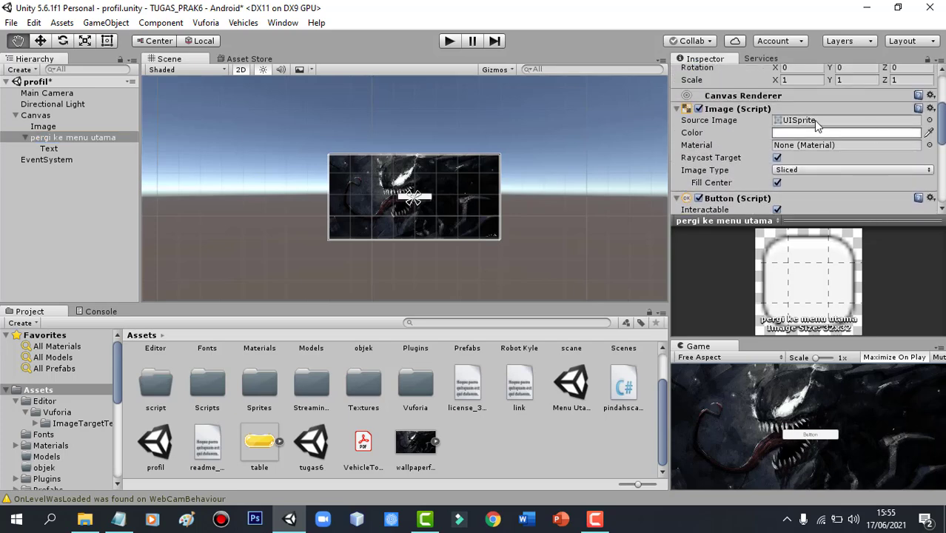
pyautogui.moveTo(260, 442); pyautogui.dragTo(789, 127)
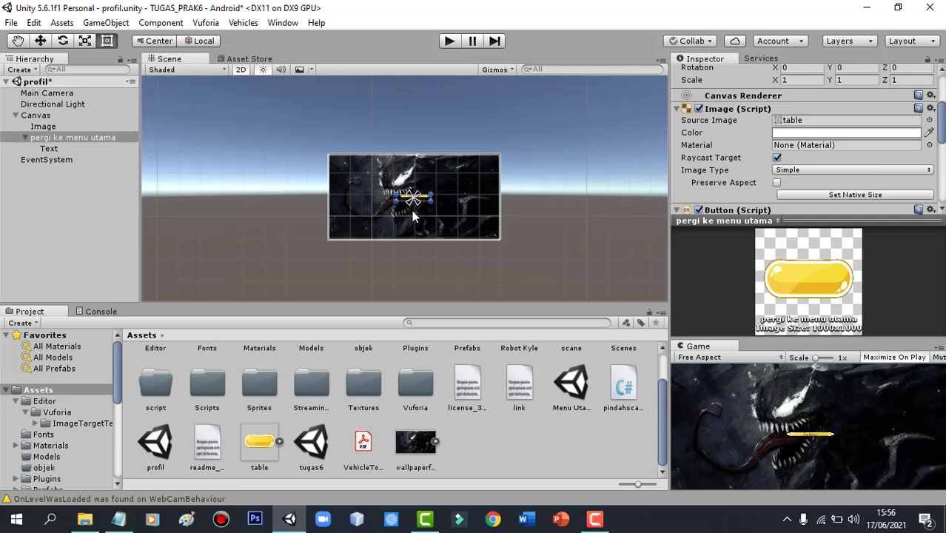
# Enlarge the pergi ke menu utama button with the Rect tool and move it to the centre of the Canvas.
pyautogui.moveTo(432, 201); pyautogui.dragTo(465, 241)
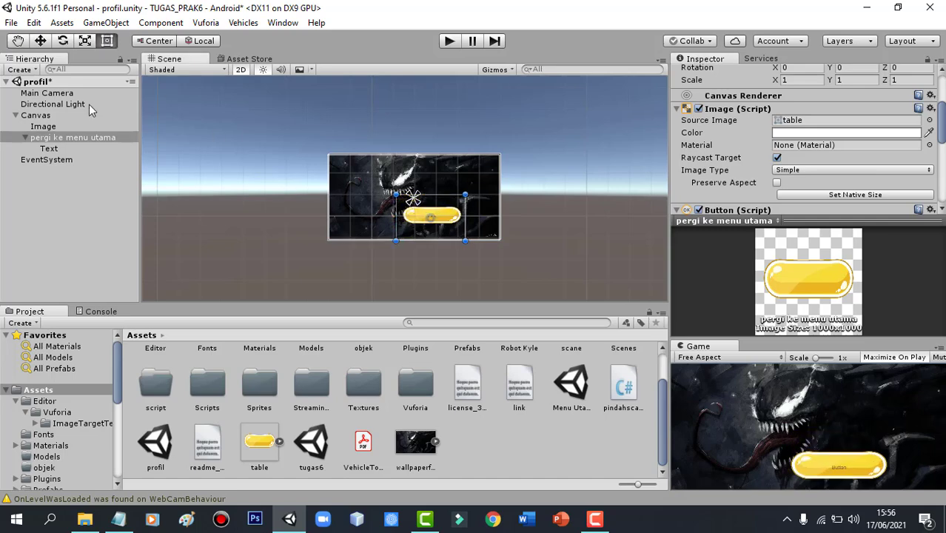
pyautogui.click(40, 40)
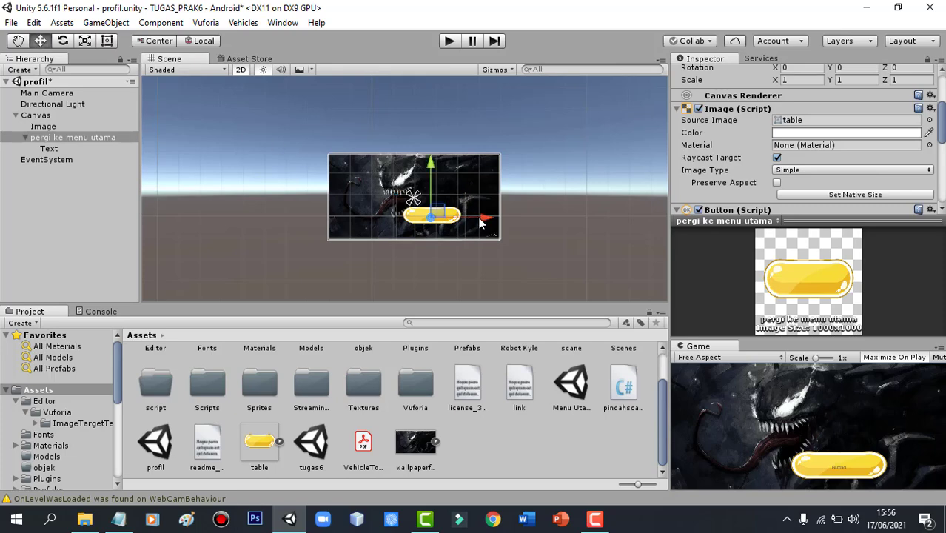
pyautogui.moveTo(481, 218); pyautogui.dragTo(462, 219)
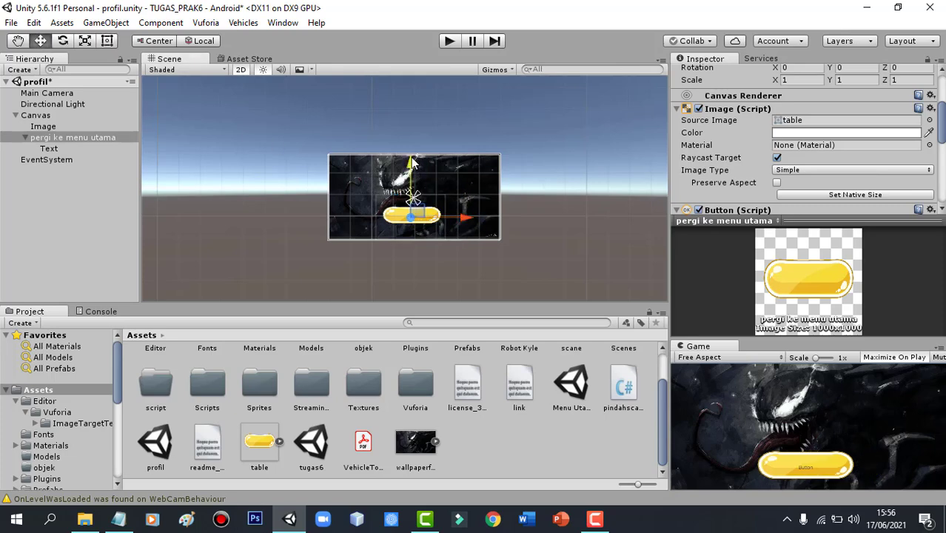
pyautogui.moveTo(413, 162); pyautogui.dragTo(412, 145)
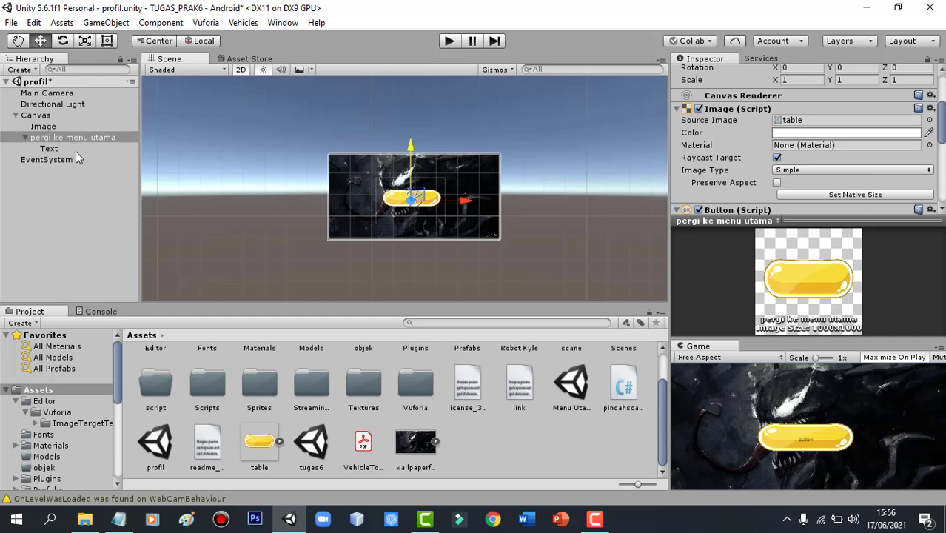
# Change the label in the button's Text child to "pergi ke menu utma".
pyautogui.click(49, 148)
pyautogui.click(759, 132)
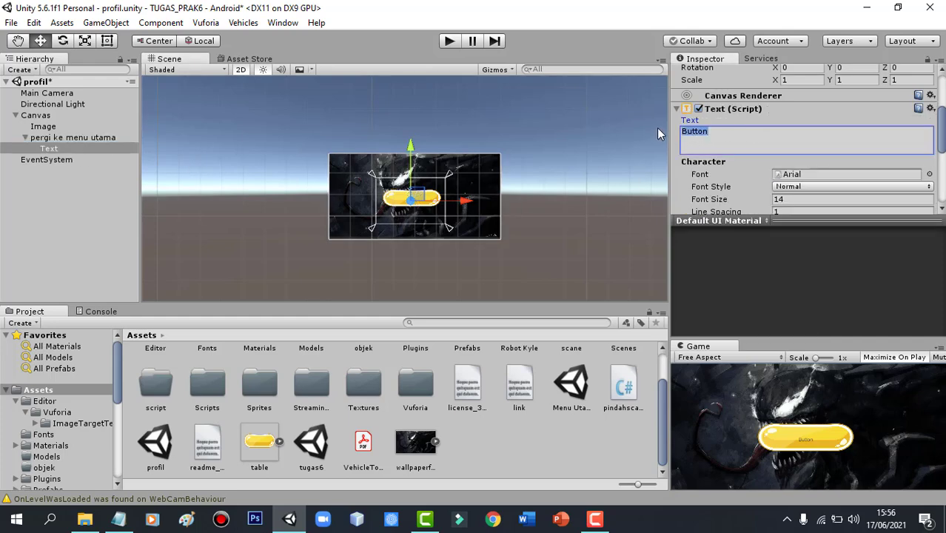
pyautogui.write('pergi ke menu tama')
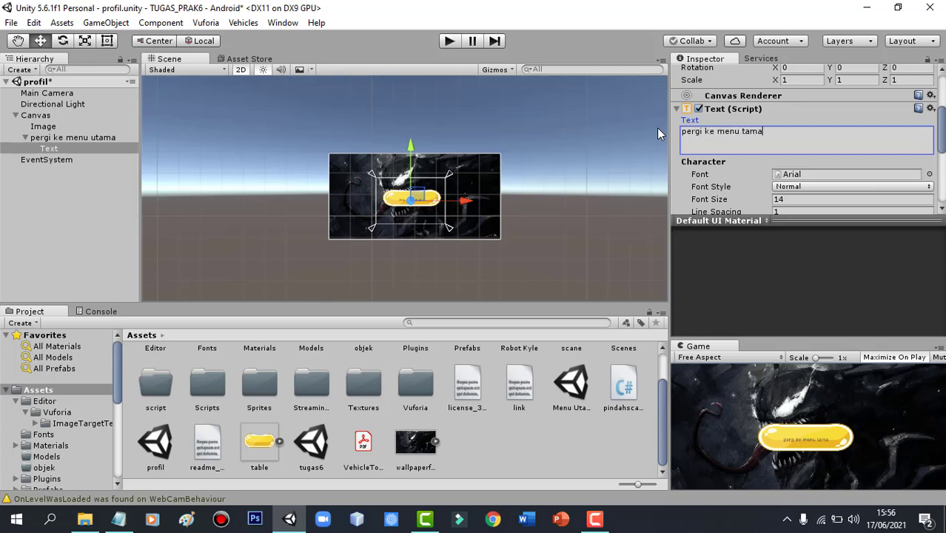
pyautogui.press('BackSpace')
pyautogui.press('BackSpace')
pyautogui.press('BackSpace')
pyautogui.press('BackSpace')
pyautogui.write('utma')
# Set the Font Size of the button's label to 30.
pyautogui.click(786, 199)
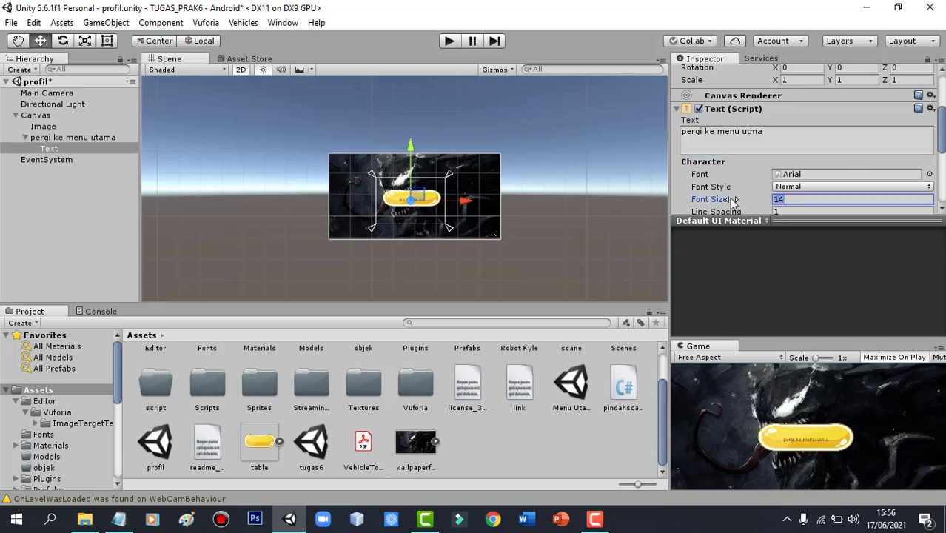
pyautogui.write('30')
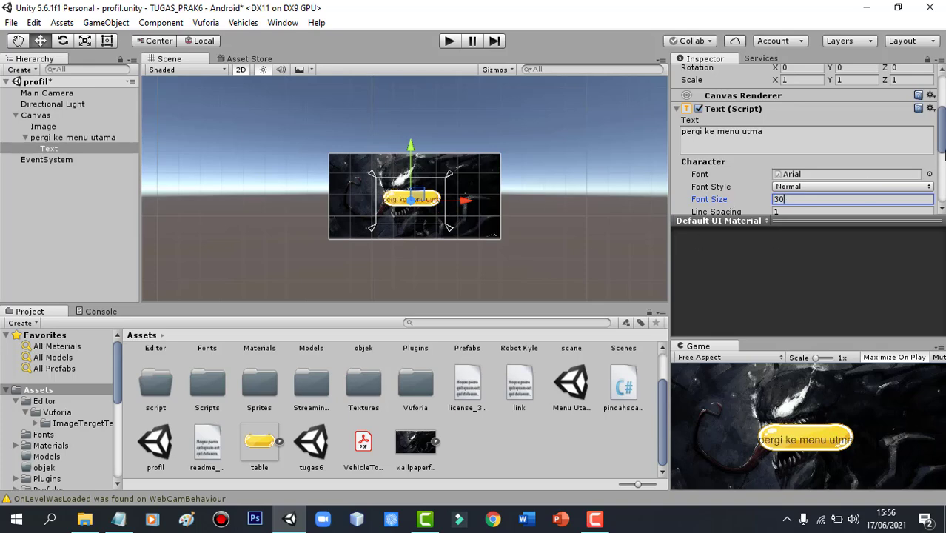
pyautogui.moveTo(941, 148); pyautogui.dragTo(941, 157)
pyautogui.click(527, 191)
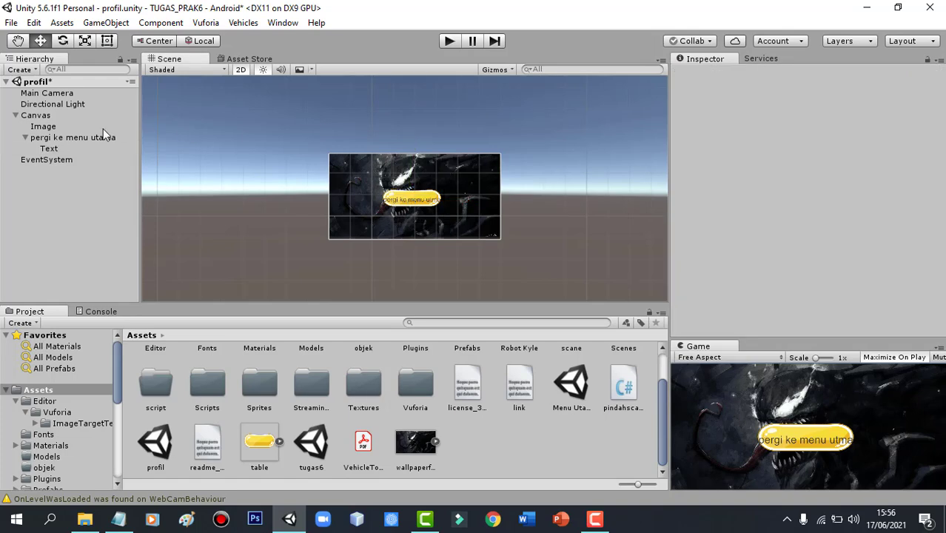
# Add the Pindahscane script component to the pergi ke menu utama button.
pyautogui.click(69, 136)
pyautogui.moveTo(942, 110); pyautogui.dragTo(936, 185)
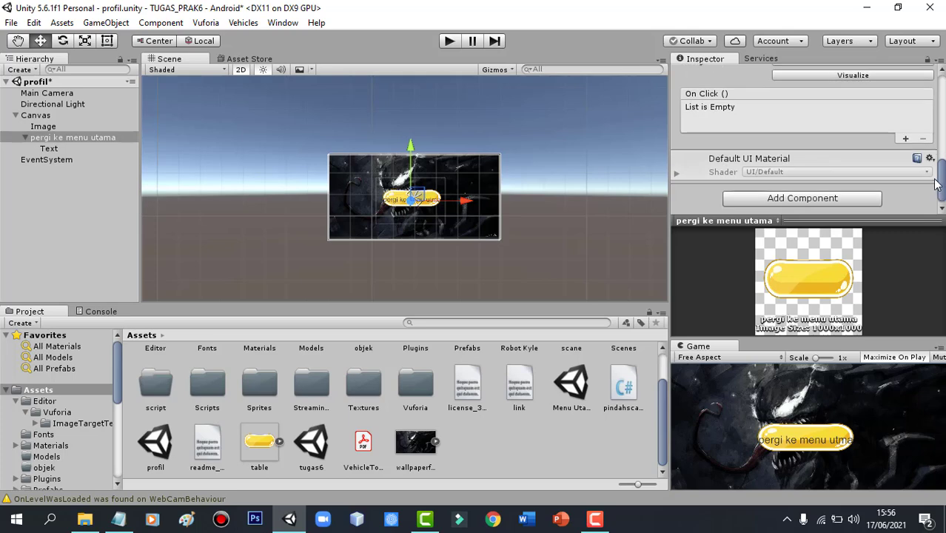
pyautogui.click(802, 199)
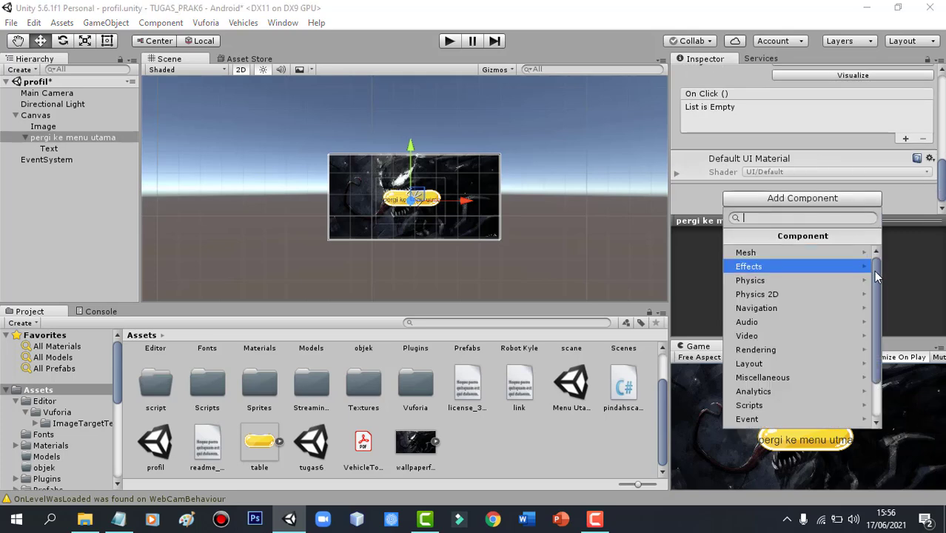
pyautogui.moveTo(874, 271); pyautogui.dragTo(874, 325)
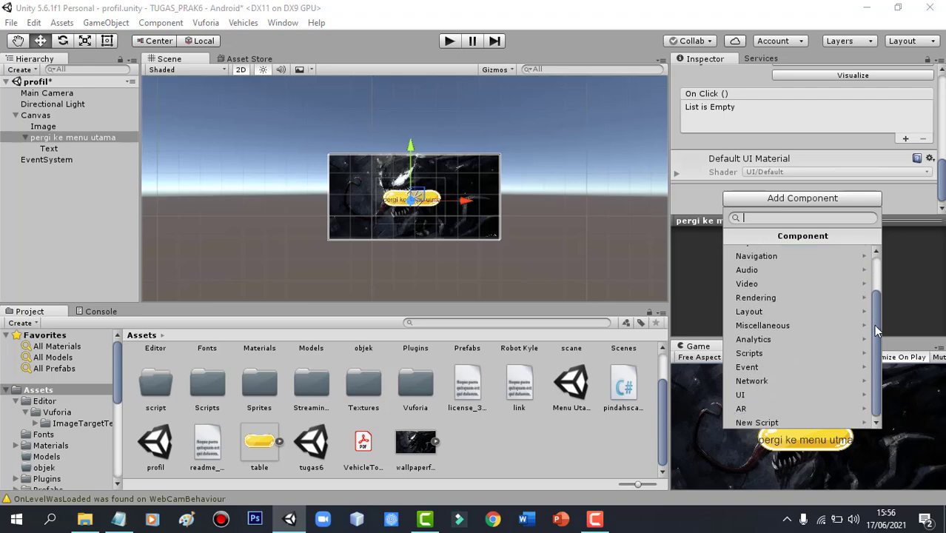
pyautogui.click(759, 353)
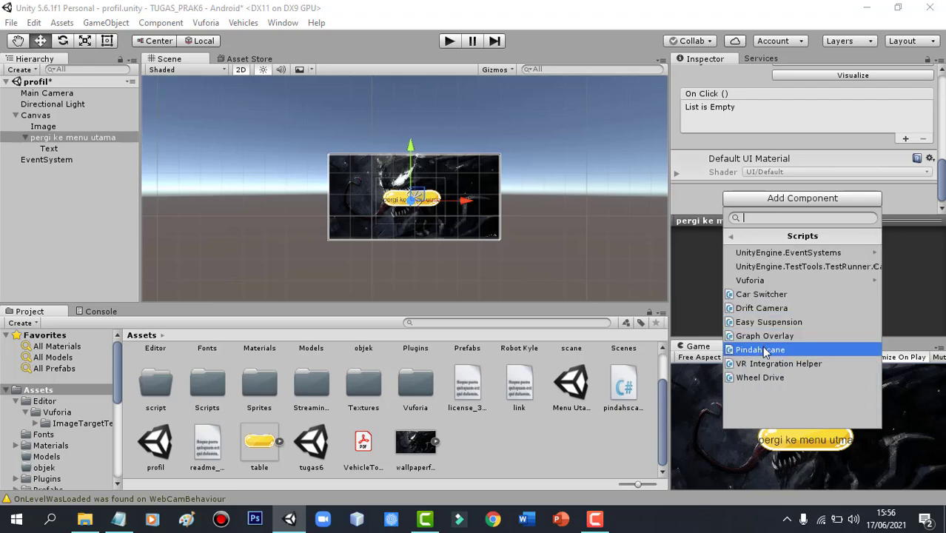
pyautogui.click(773, 353)
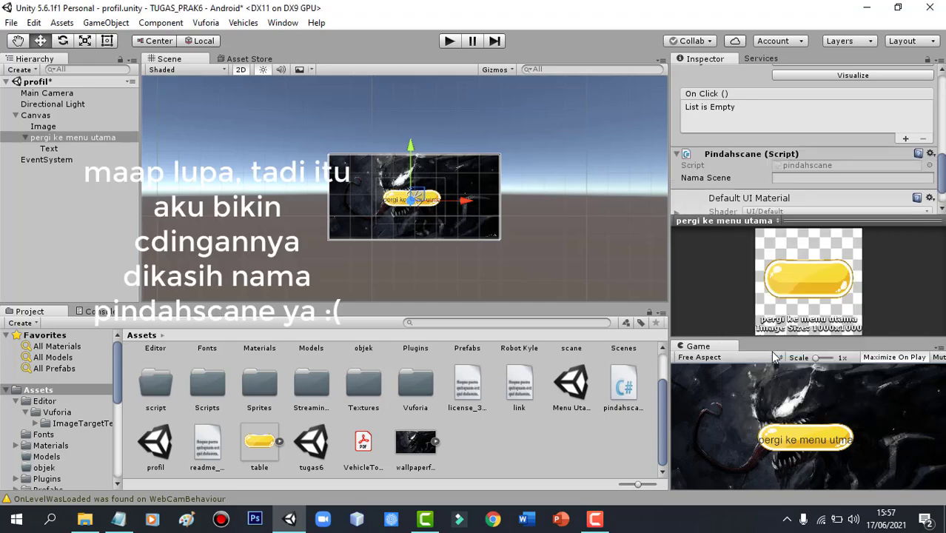
# Set Nama Scene to "Menu Utama" in the Pindahscane script of the pergi ke menu utama button.
pyautogui.moveTo(943, 174); pyautogui.dragTo(945, 185)
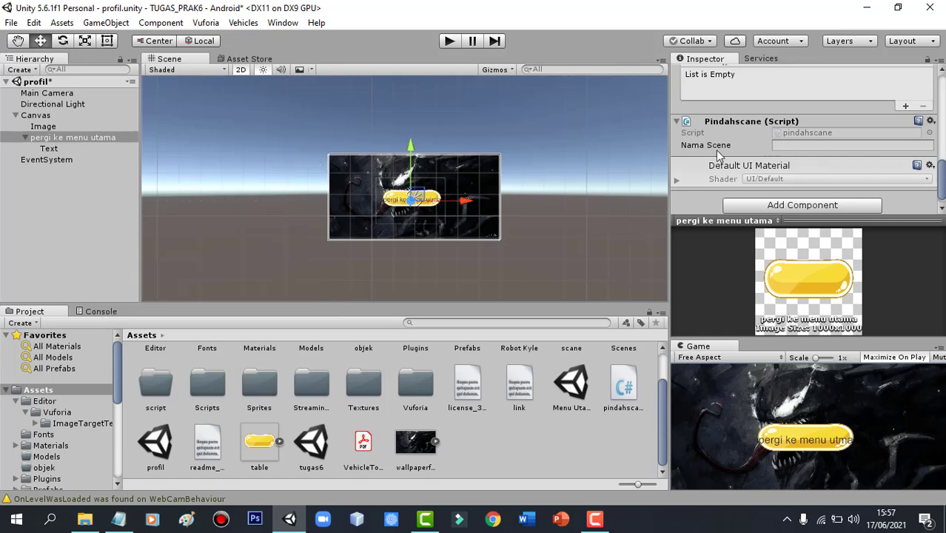
pyautogui.click(787, 145)
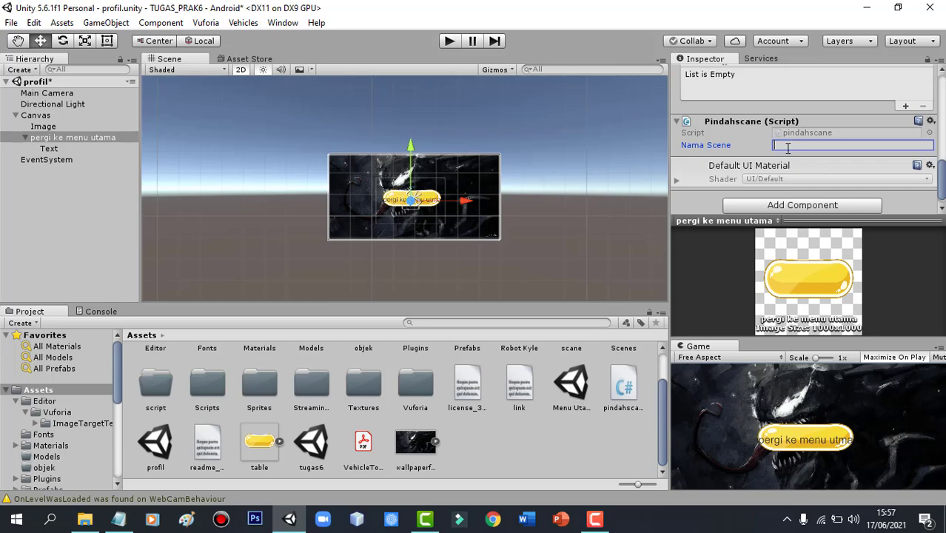
pyautogui.write('Menu Utama')
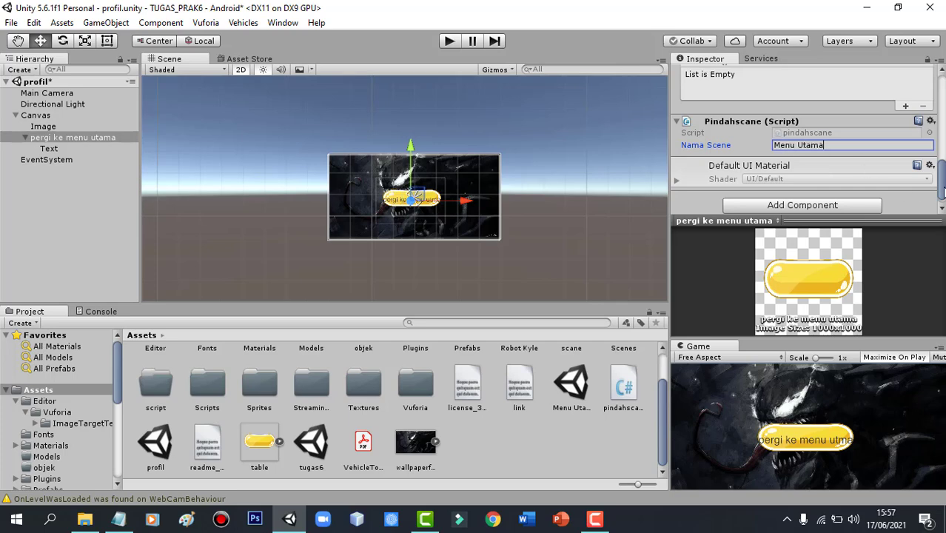
# Add an On Click event to the pergi ke menu utama button and assign the button itself as its target object.
pyautogui.scroll(2, 926, 178)
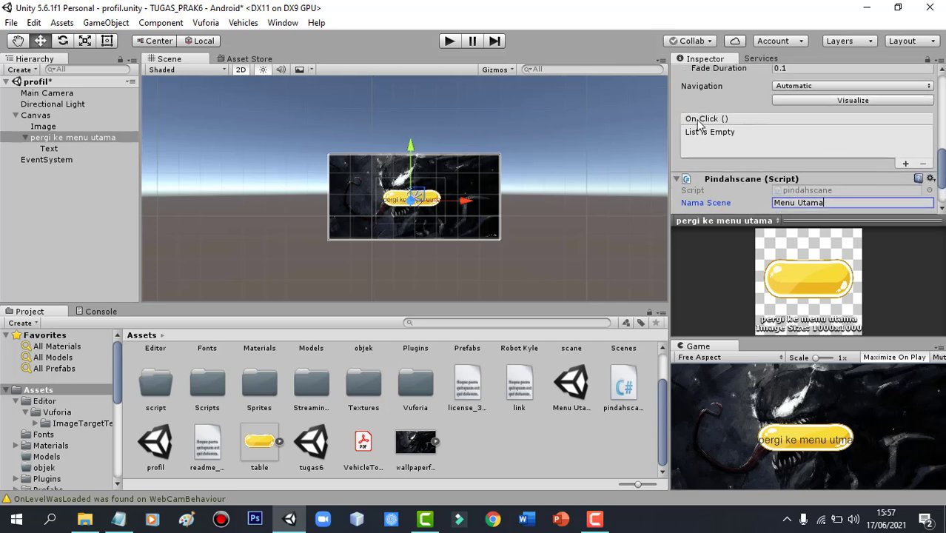
pyautogui.click(905, 164)
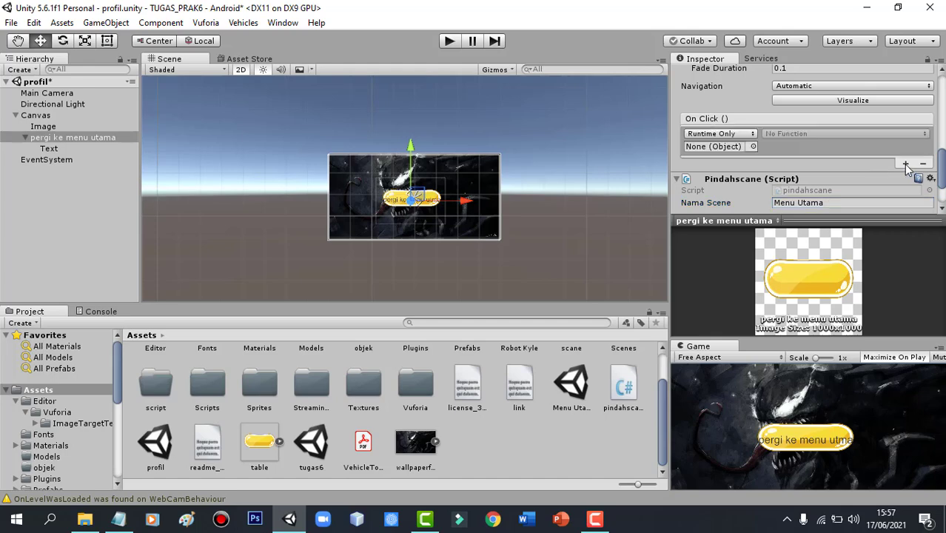
pyautogui.click(725, 149)
pyautogui.click(752, 147)
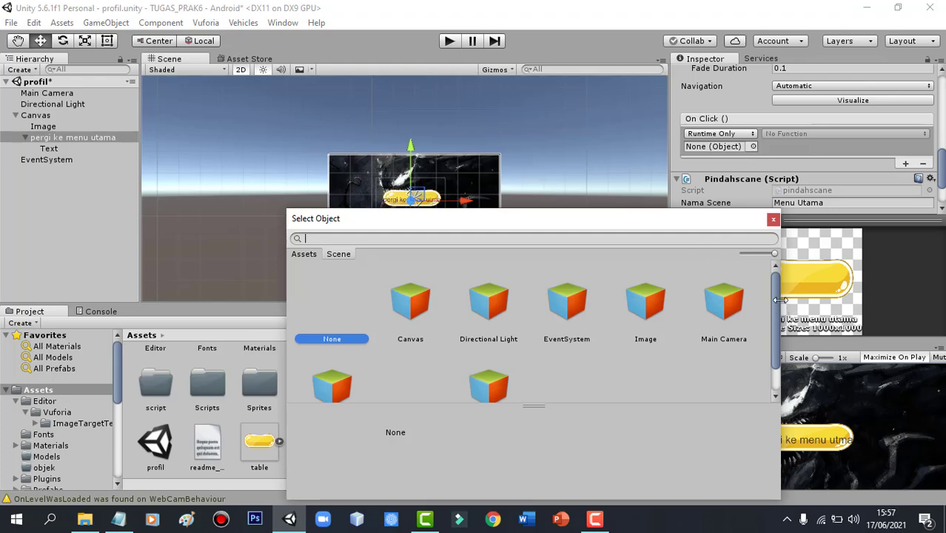
pyautogui.moveTo(777, 306); pyautogui.dragTo(771, 334)
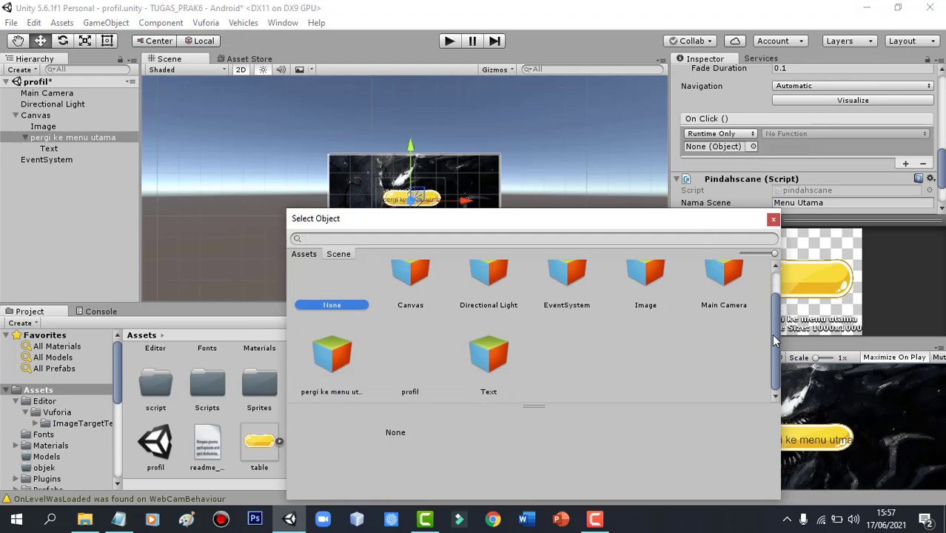
pyautogui.click(331, 356)
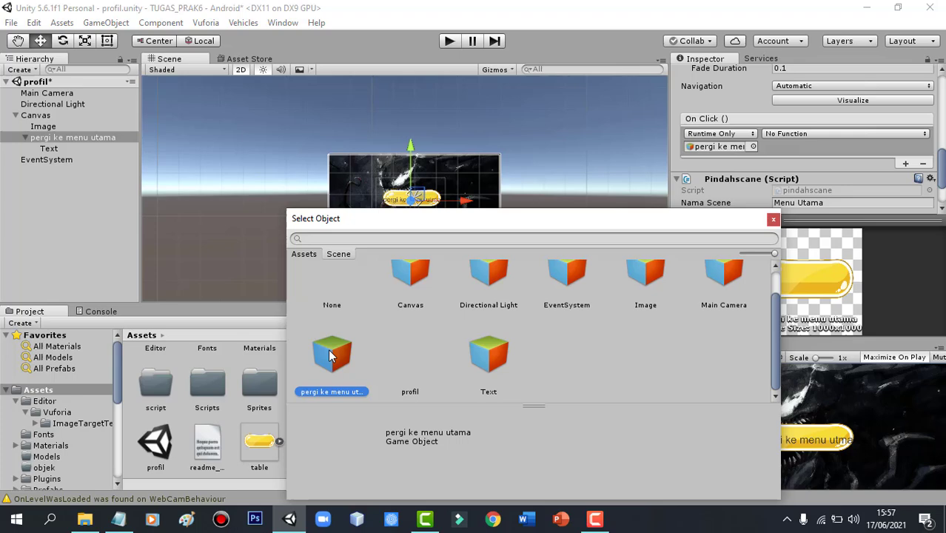
# Set the On Click function of the pergi ke menu utama button to PindahKeScene from the pindahscane script.
pyautogui.click(786, 134)
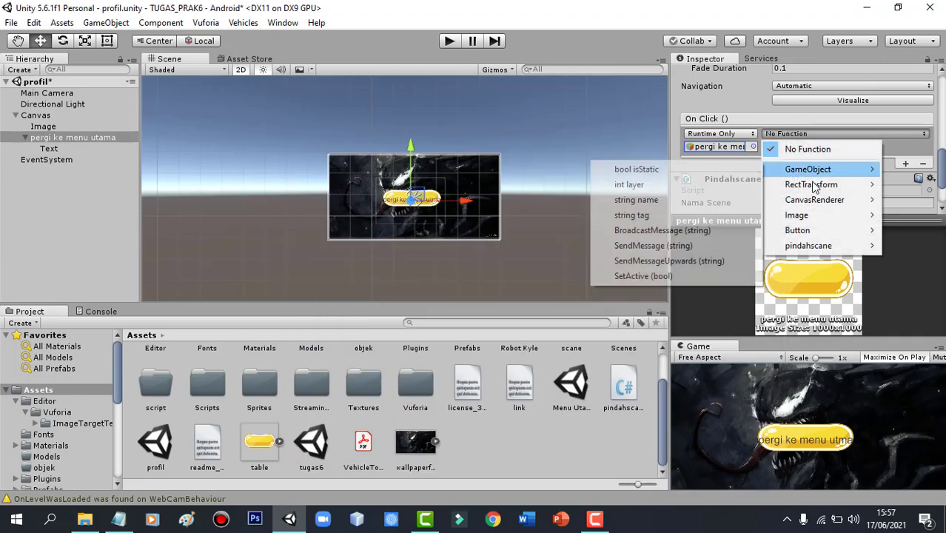
pyautogui.moveTo(810, 248)
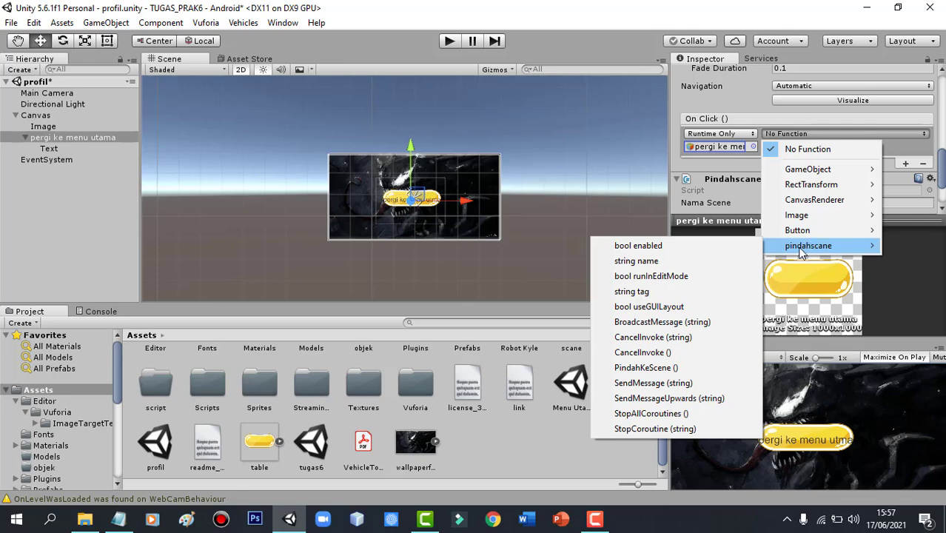
pyautogui.click(642, 367)
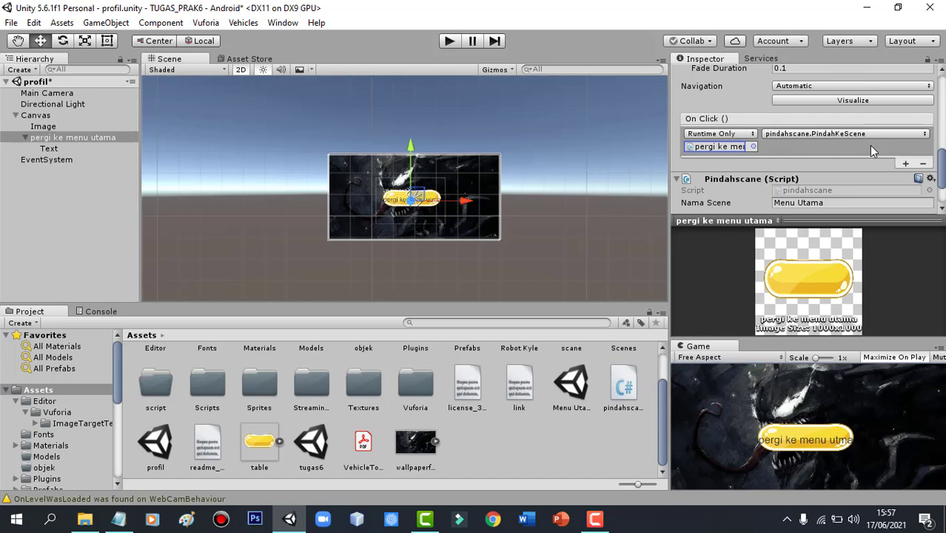
# Open the Menu Utama scene and save the changes made in the profil scene.
pyautogui.moveTo(941, 185)
pyautogui.mouseDown()
pyautogui.moveTo(941, 171)
pyautogui.moveTo(941, 198)
pyautogui.moveTo(934, 175)
pyautogui.mouseUp()
pyautogui.doubleClick(581, 383)
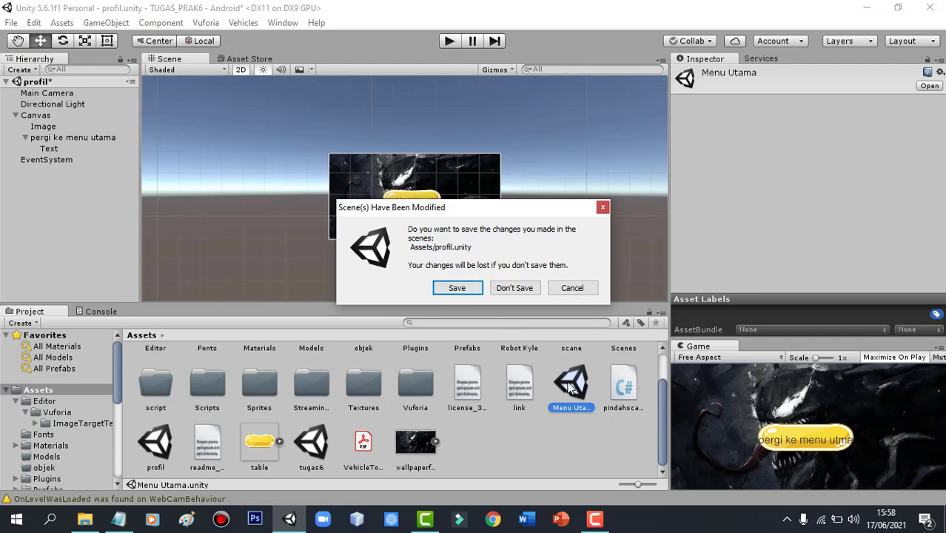
pyautogui.click(458, 290)
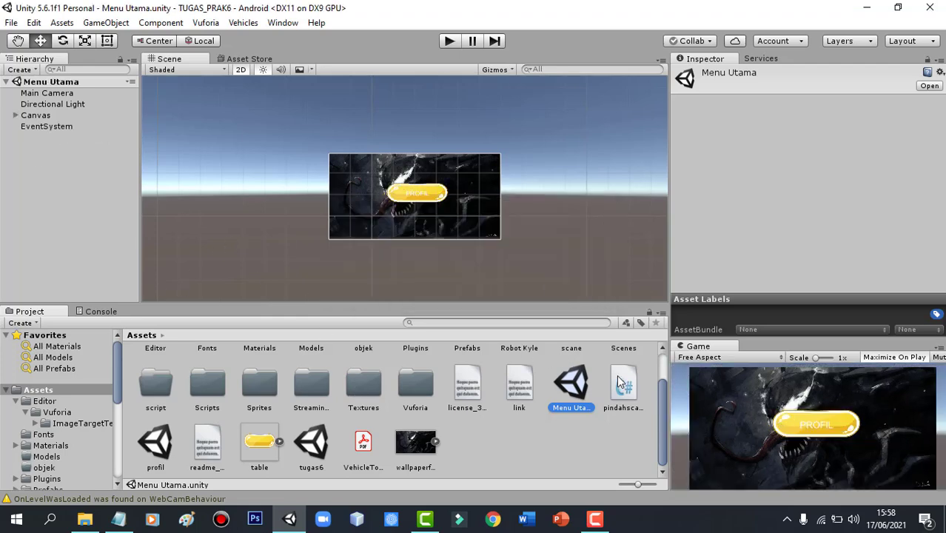
# Set Nama Scene to "profil" in the Pindahscane script of the pergi ke menu profil button under the Canvas.
pyautogui.click(15, 115)
pyautogui.click(48, 140)
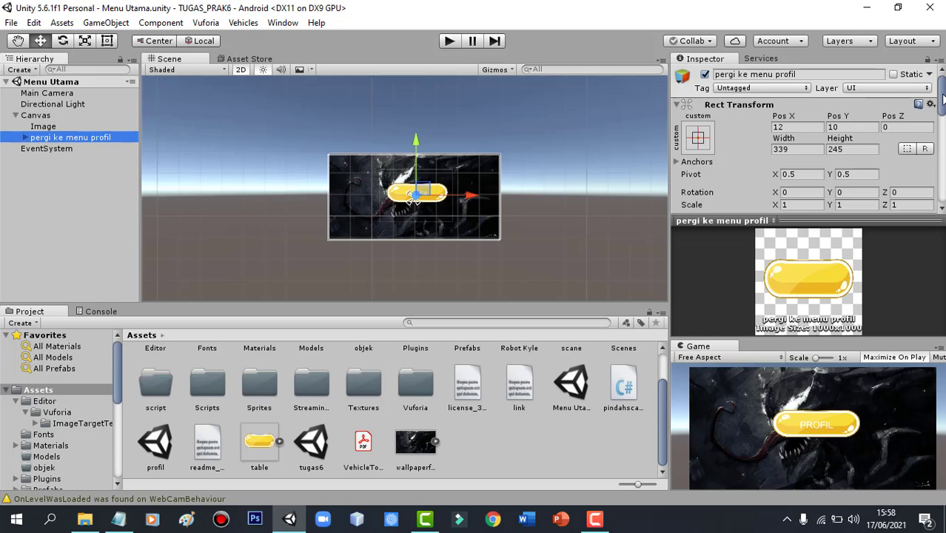
pyautogui.moveTo(942, 104); pyautogui.dragTo(942, 186)
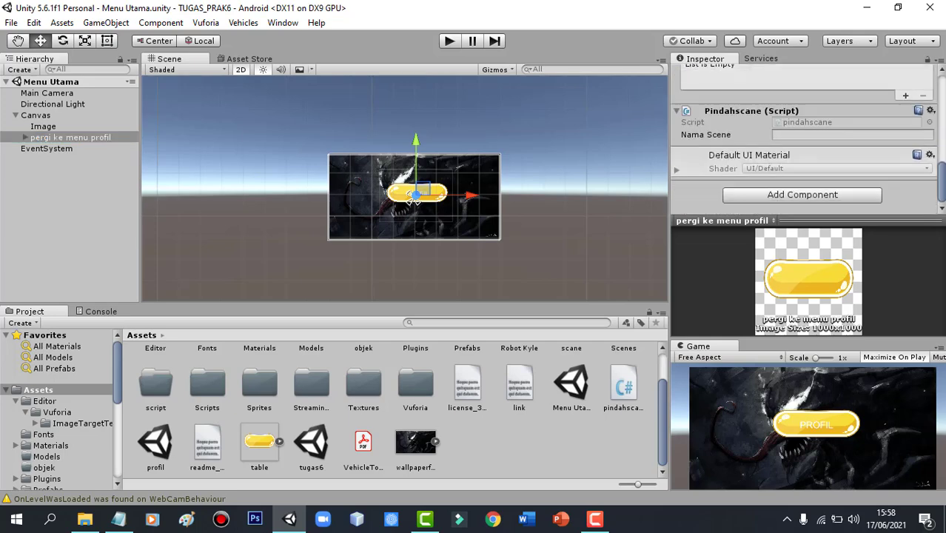
pyautogui.click(802, 135)
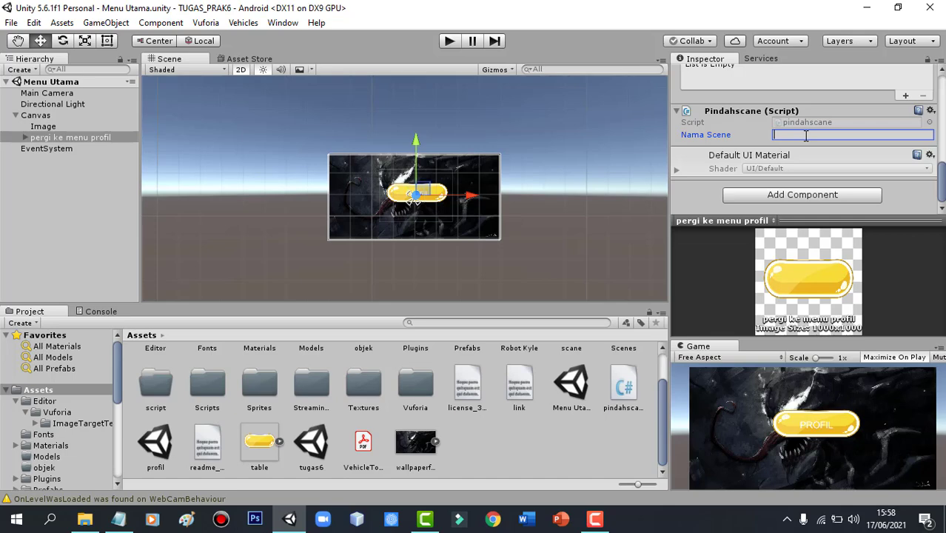
pyautogui.write('pro')
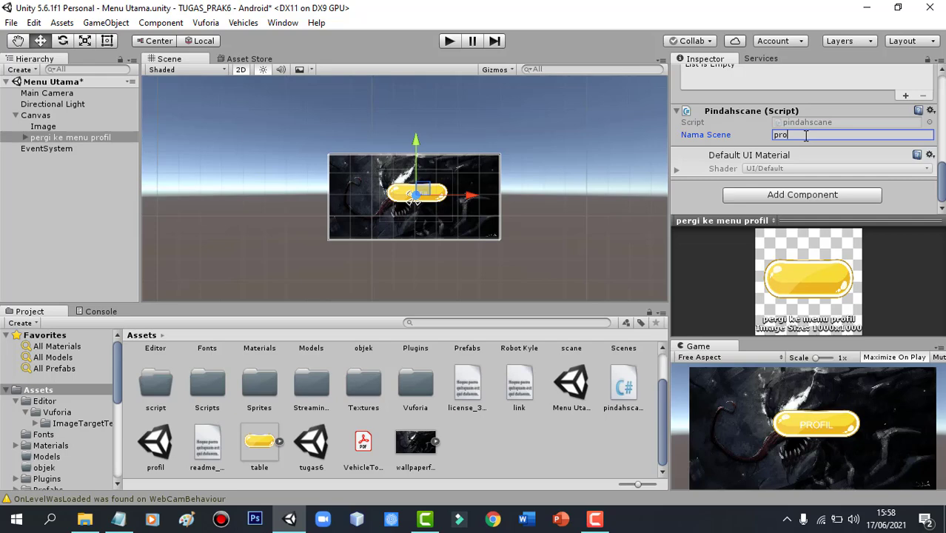
pyautogui.click(158, 448)
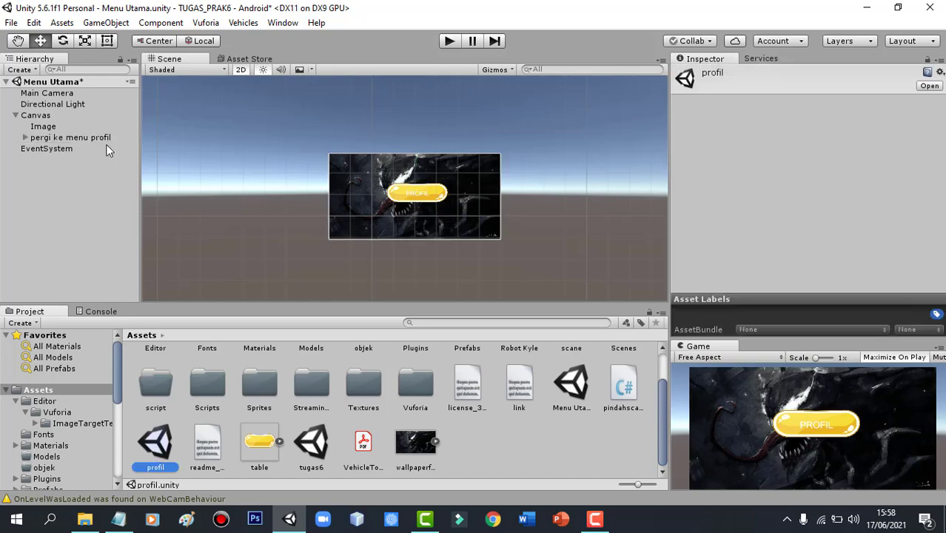
pyautogui.click(81, 137)
pyautogui.moveTo(943, 98); pyautogui.dragTo(943, 214)
pyautogui.click(818, 135)
pyautogui.click(818, 135)
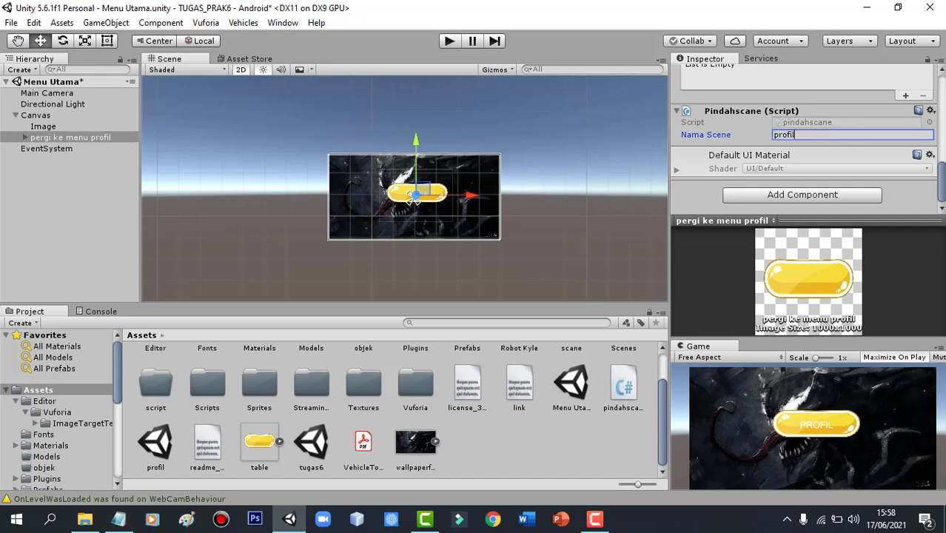
# Add an On Click event to the pergi ke menu profil button and assign the button itself as its target object.
pyautogui.moveTo(941, 176); pyautogui.dragTo(785, 139)
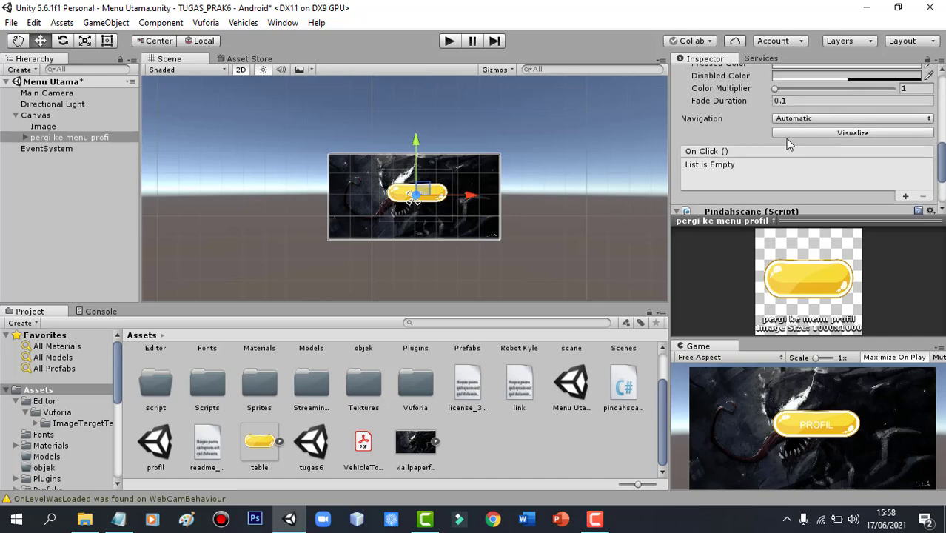
pyautogui.click(904, 198)
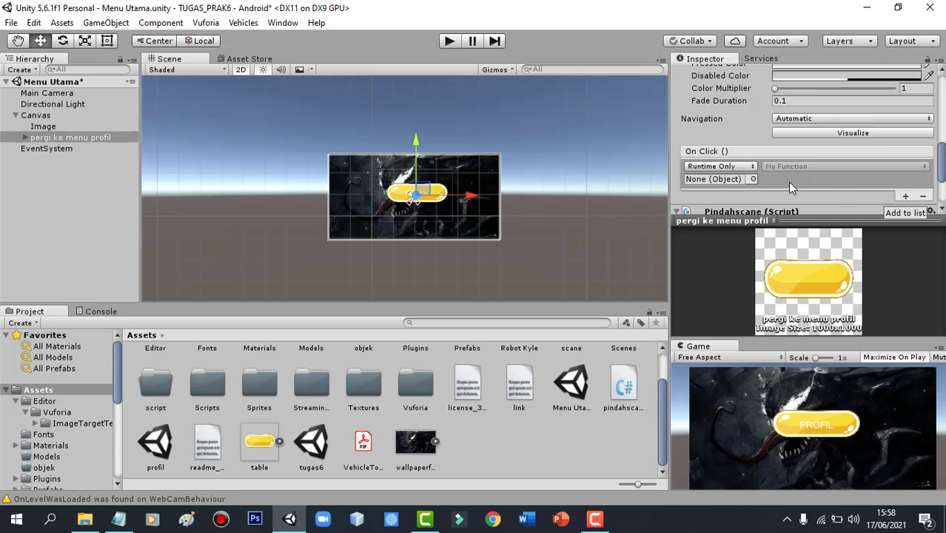
pyautogui.click(753, 179)
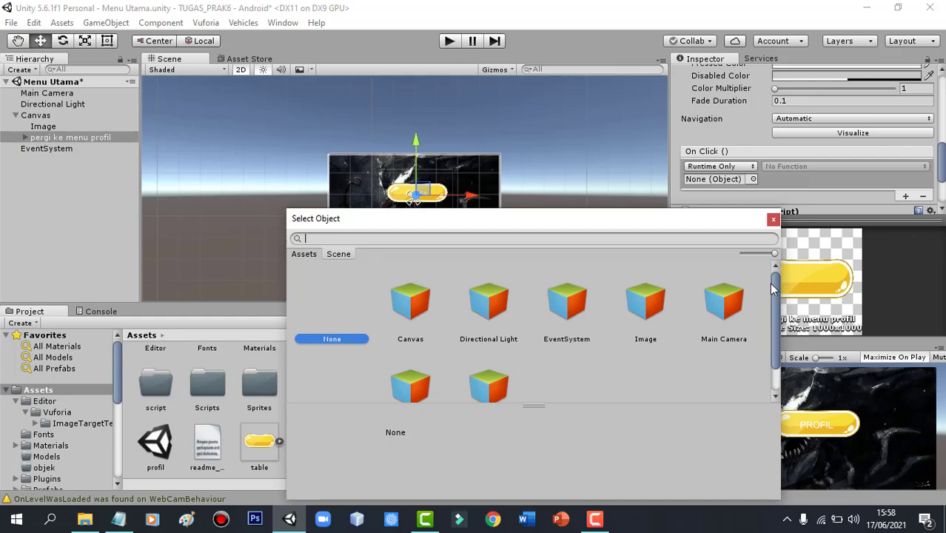
pyautogui.moveTo(777, 294); pyautogui.dragTo(779, 316)
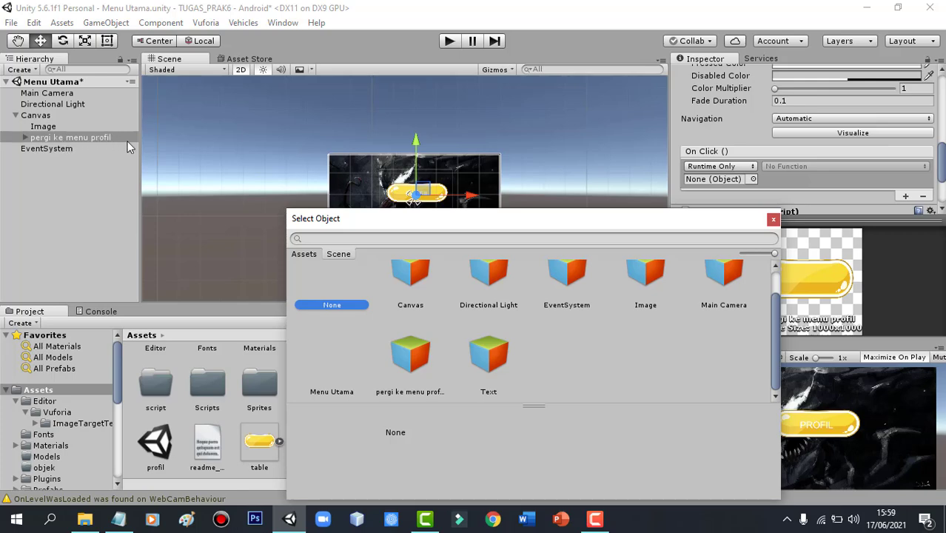
pyautogui.click(411, 363)
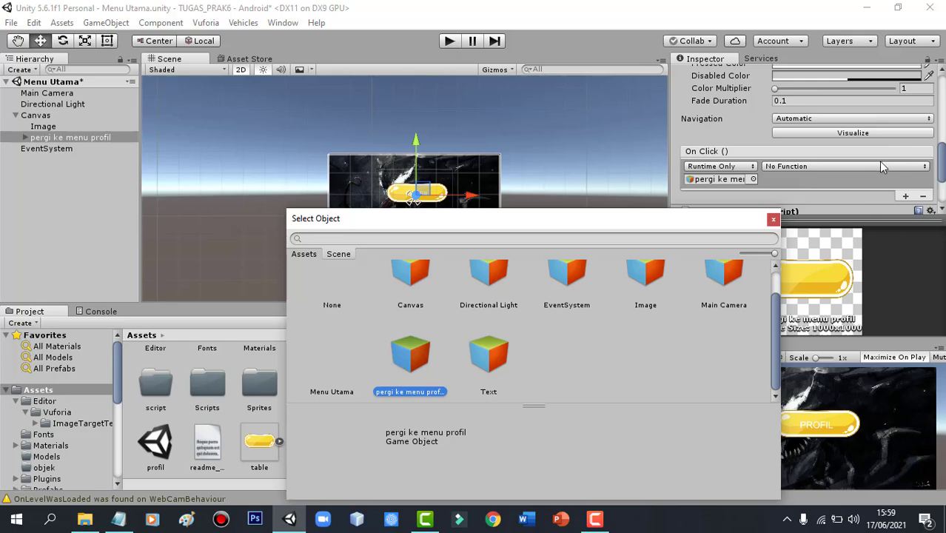
# Set the On Click function of the pergi ke menu profil button to PindahKeScene from the pindahscane script.
pyautogui.click(793, 167)
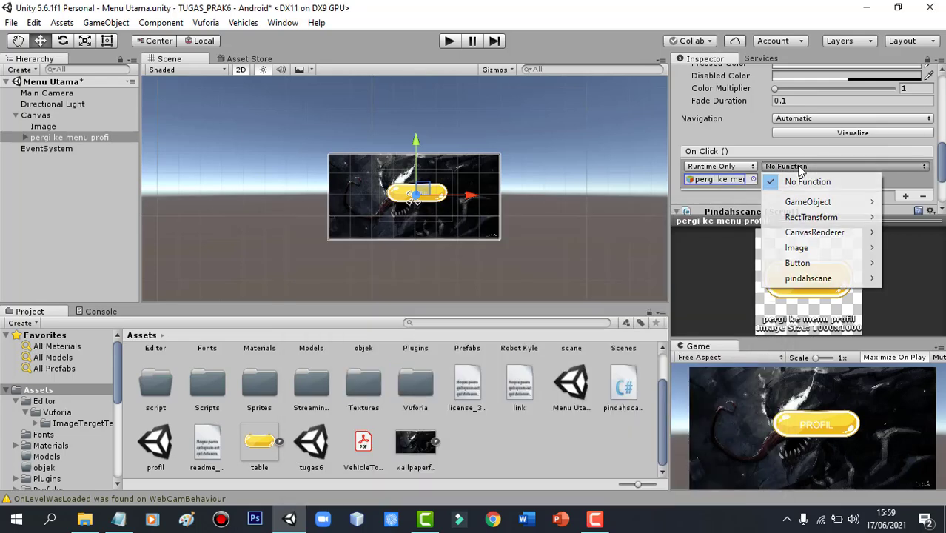
pyautogui.moveTo(839, 279)
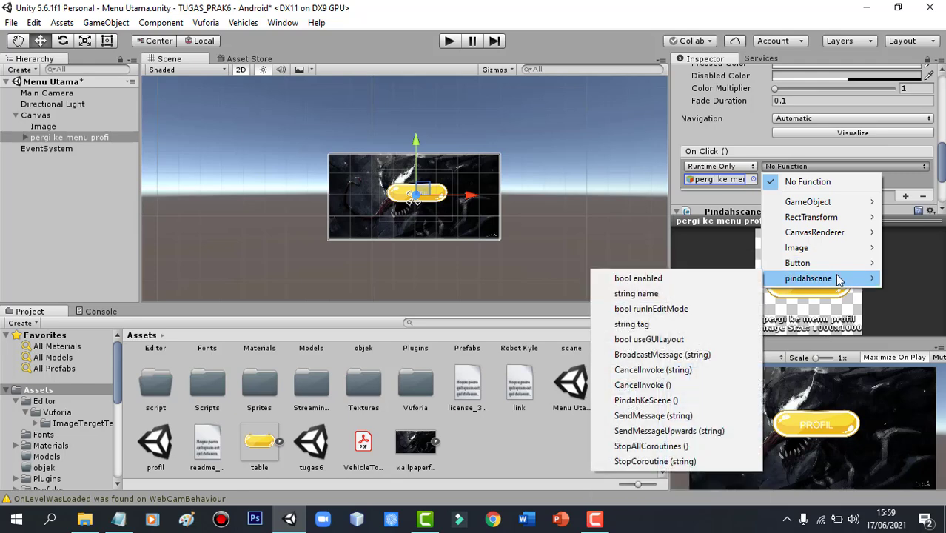
pyautogui.click(655, 404)
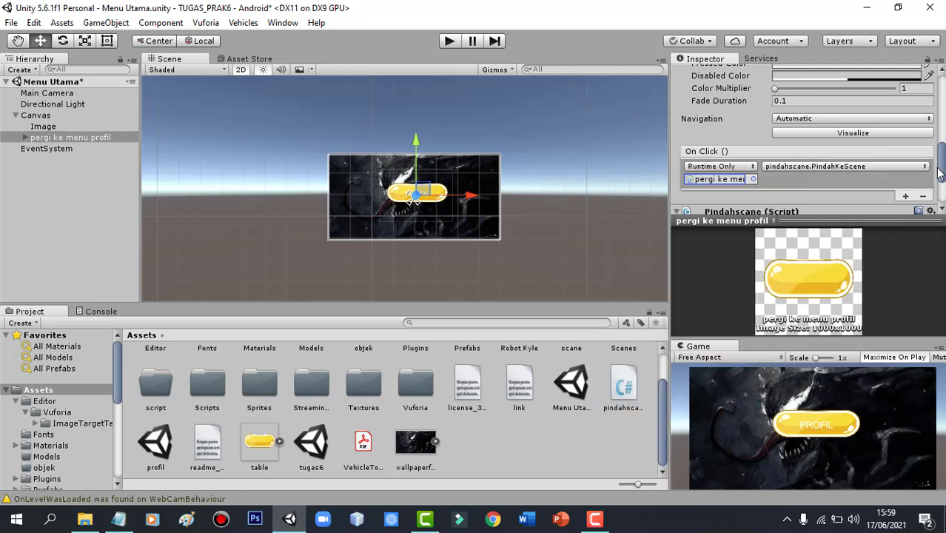
pyautogui.moveTo(940, 176)
pyautogui.mouseDown()
pyautogui.moveTo(940, 197)
pyautogui.moveTo(940, 174)
pyautogui.mouseUp()
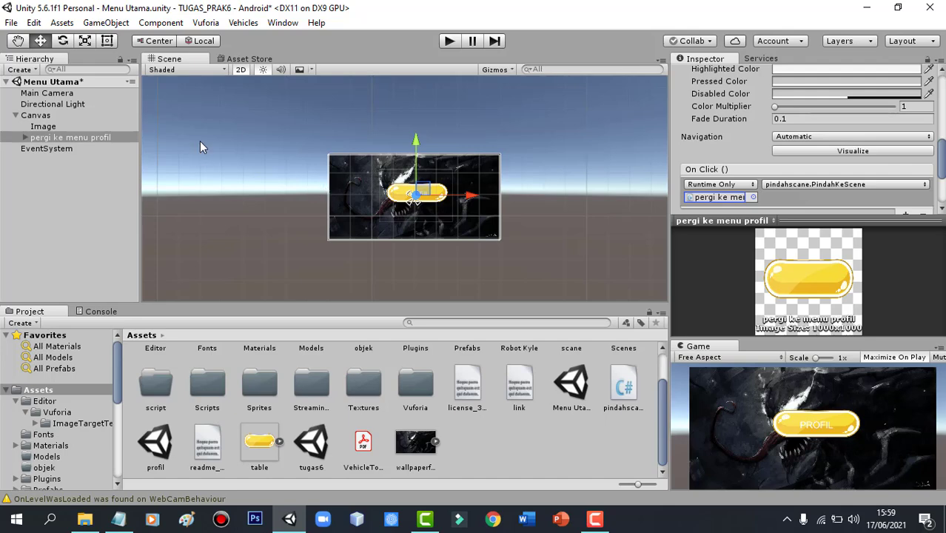
# Open the Build Settings and add the Menu Utama and profil scenes from Assets to Scenes In Build.
pyautogui.click(11, 23)
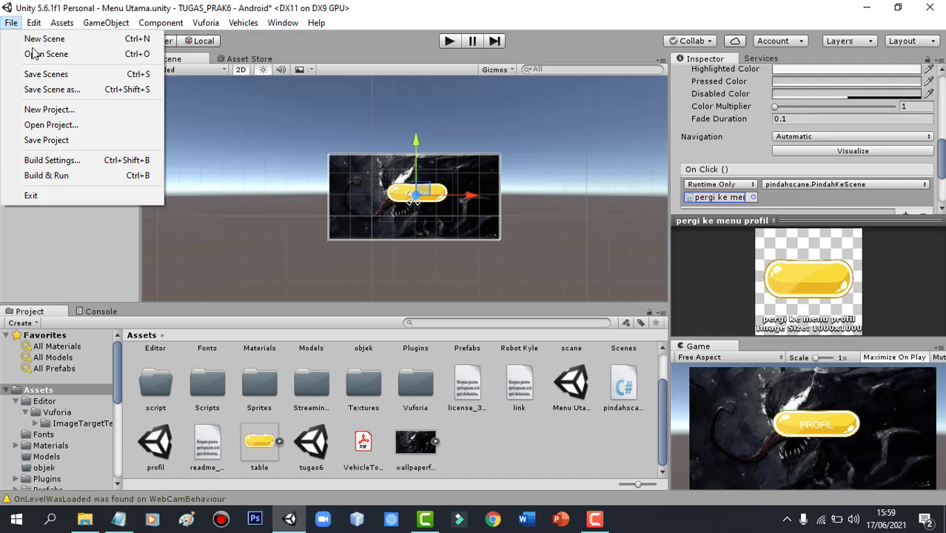
pyautogui.click(58, 159)
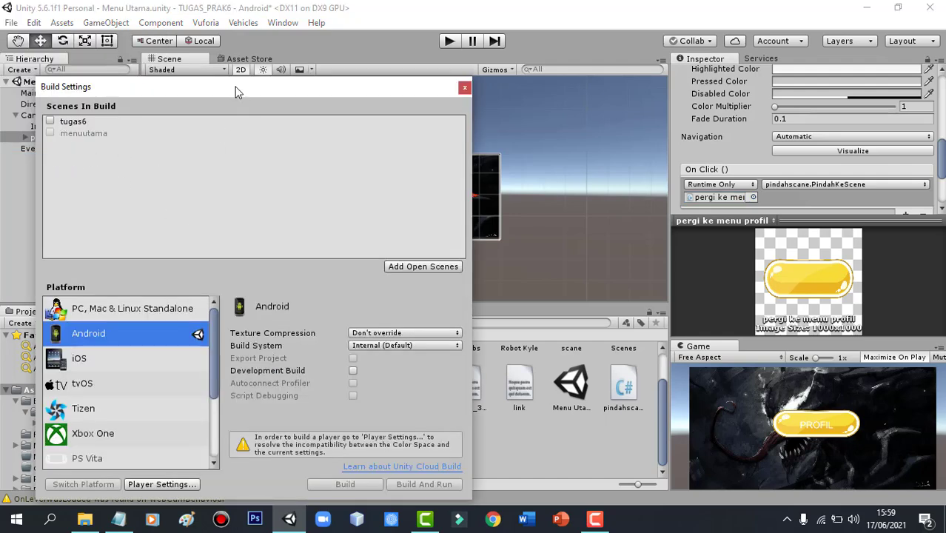
pyautogui.moveTo(237, 91); pyautogui.dragTo(279, 3)
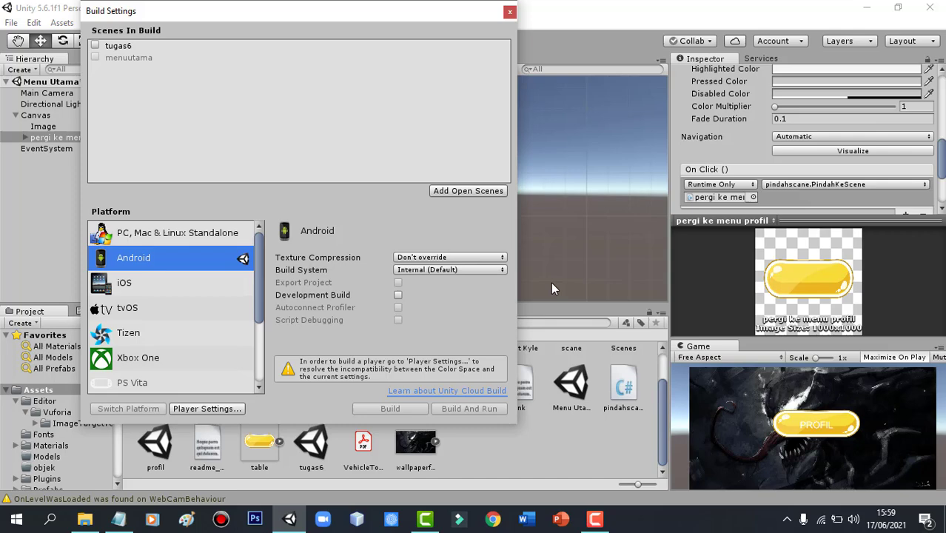
pyautogui.click(578, 382)
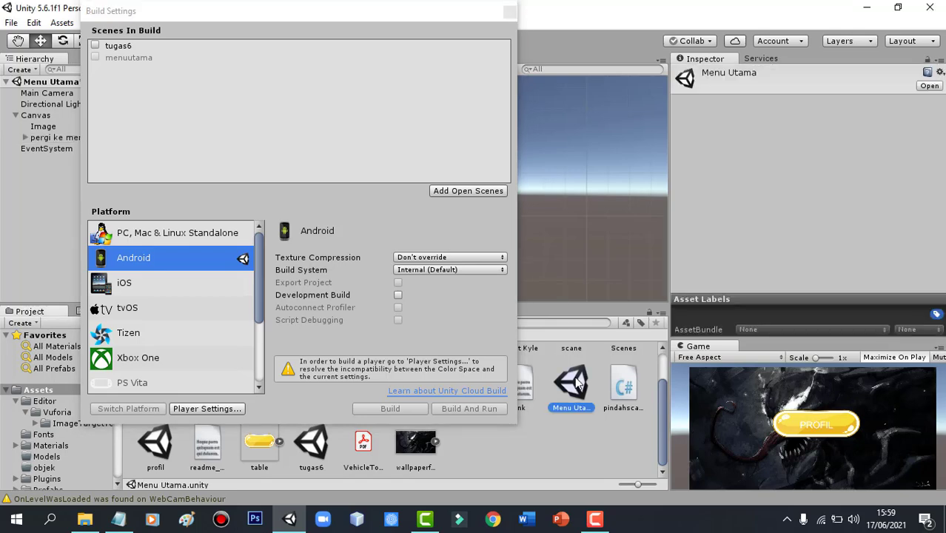
pyautogui.keyDown('ctrl'); pyautogui.click(156, 443); pyautogui.keyUp('ctrl')
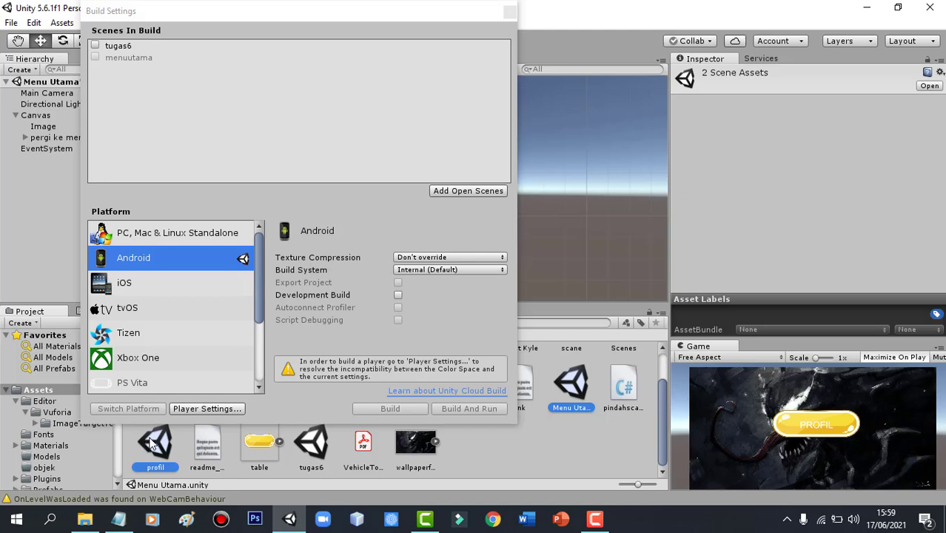
pyautogui.click(582, 386)
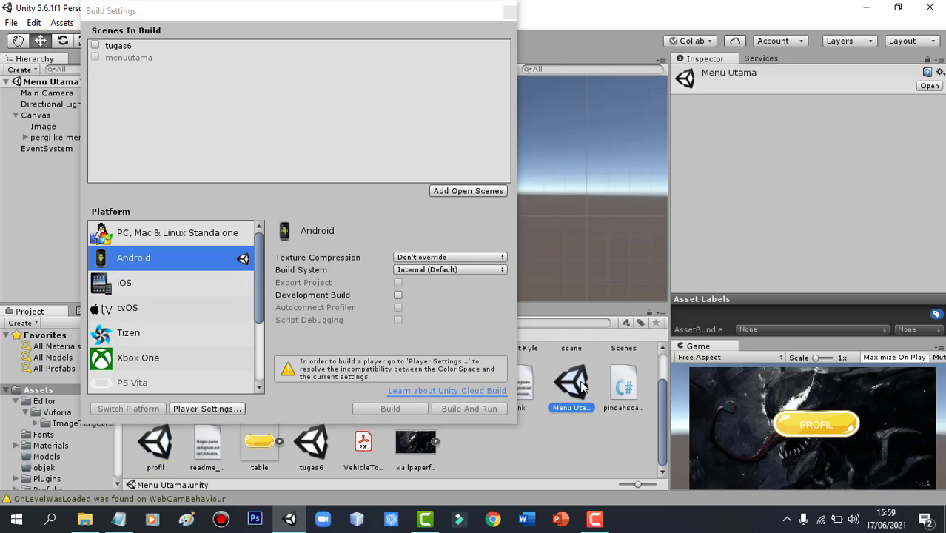
pyautogui.keyDown('ctrl'); pyautogui.click(582, 387); pyautogui.keyUp('ctrl')
pyautogui.click(574, 388)
pyautogui.keyDown('ctrl'); pyautogui.click(164, 447); pyautogui.keyUp('ctrl')
pyautogui.moveTo(573, 370); pyautogui.dragTo(207, 91)
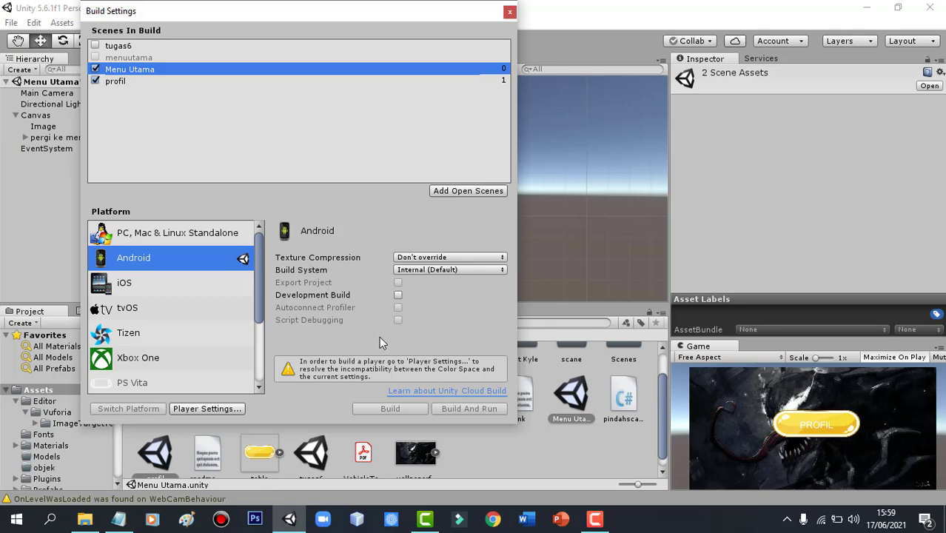
# Close the Build Settings and test the scene switching in Play mode with the PROFIL and pergi ke menu utma buttons, ending with playback stopped.
pyautogui.click(509, 12)
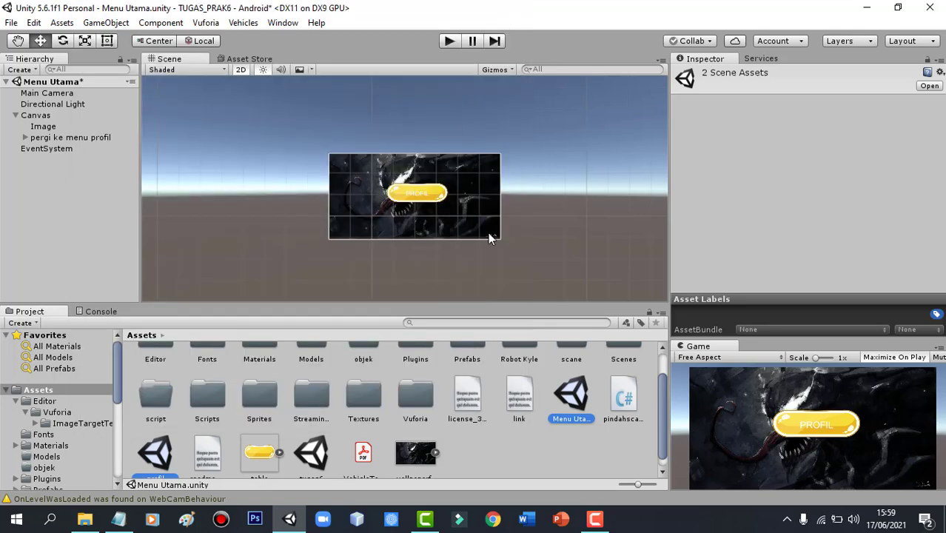
pyautogui.click(449, 42)
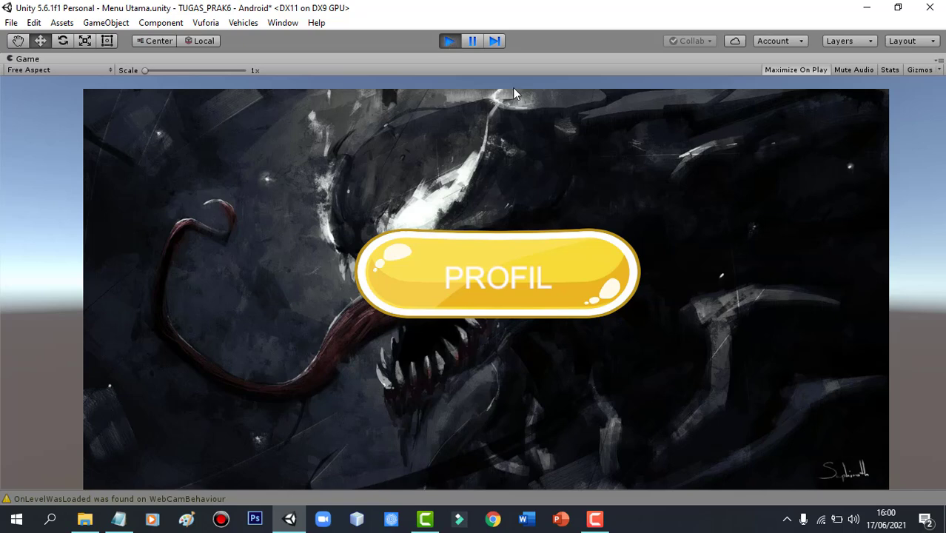
pyautogui.click(493, 284)
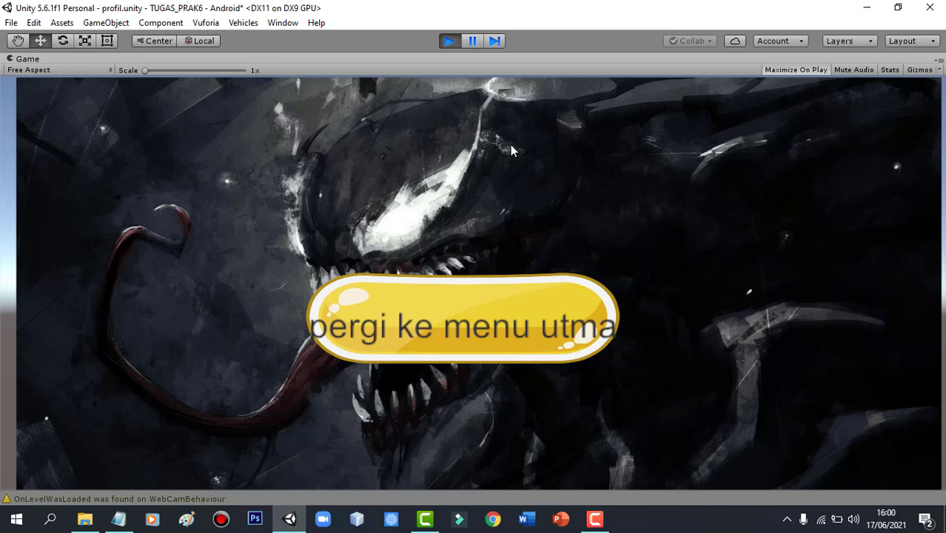
pyautogui.click(471, 295)
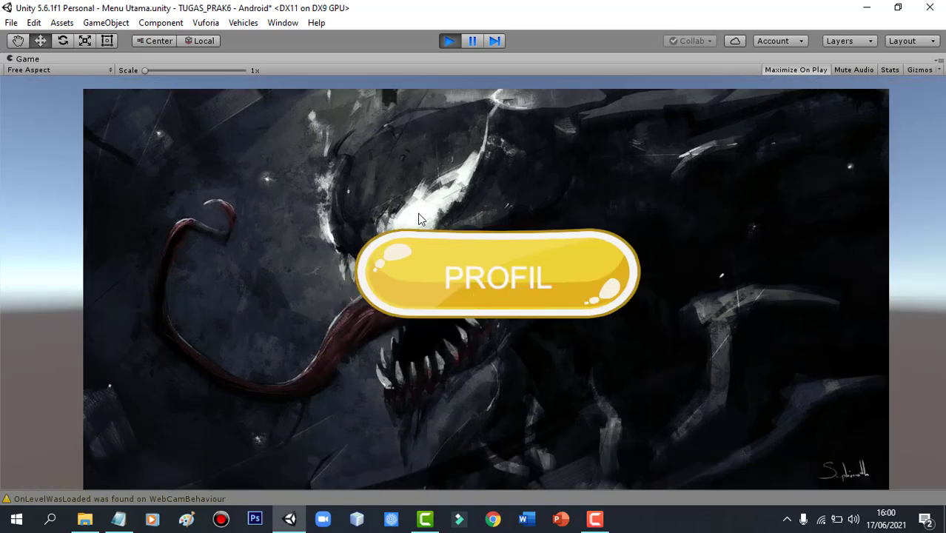
pyautogui.click(456, 283)
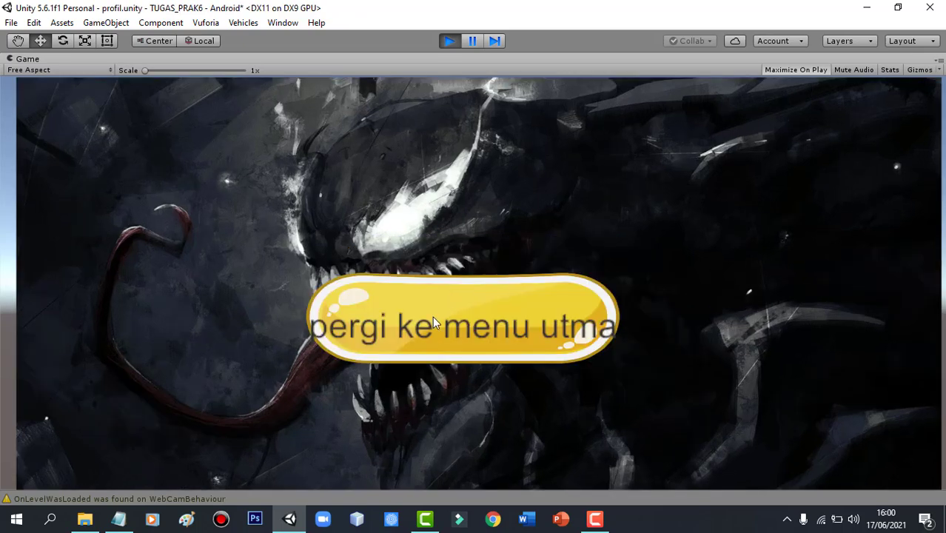
pyautogui.click(432, 316)
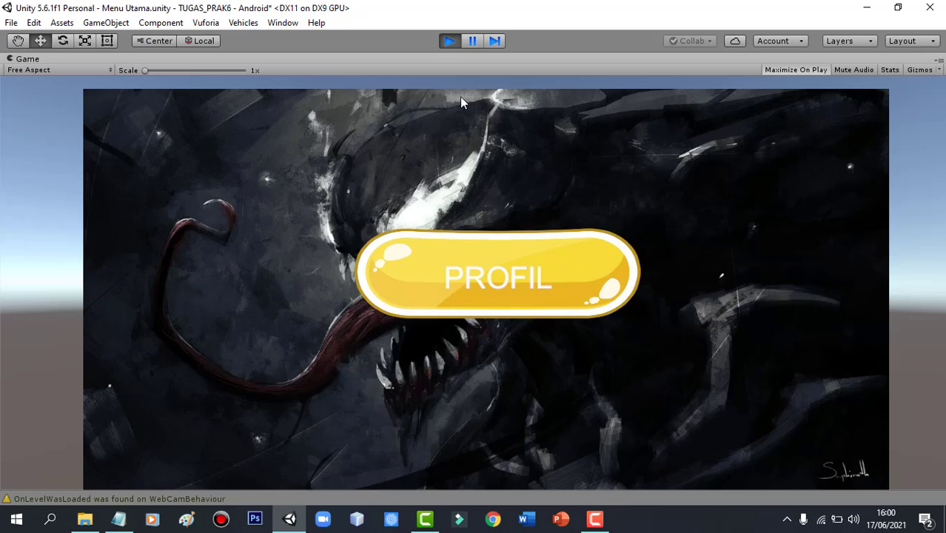
pyautogui.click(449, 41)
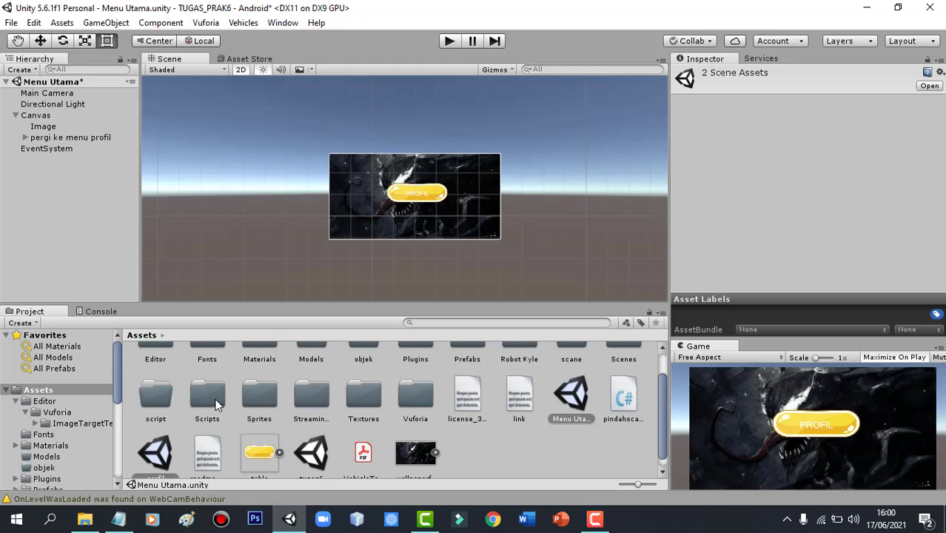
# Open the pindahscane script from Assets in MonoDevelop and review its namaScene variable and PindahKeScene method.
pyautogui.click(626, 396)
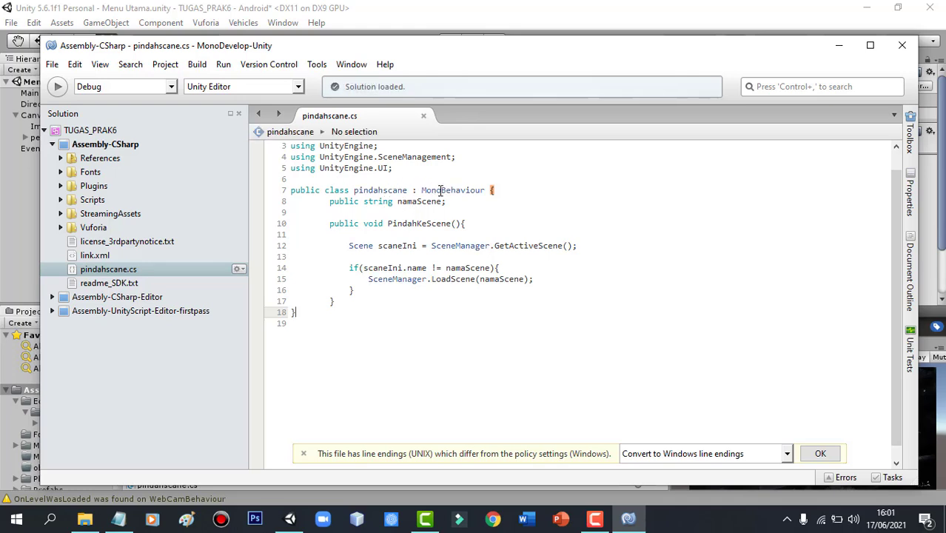
pyautogui.scroll(1, 897, 316)
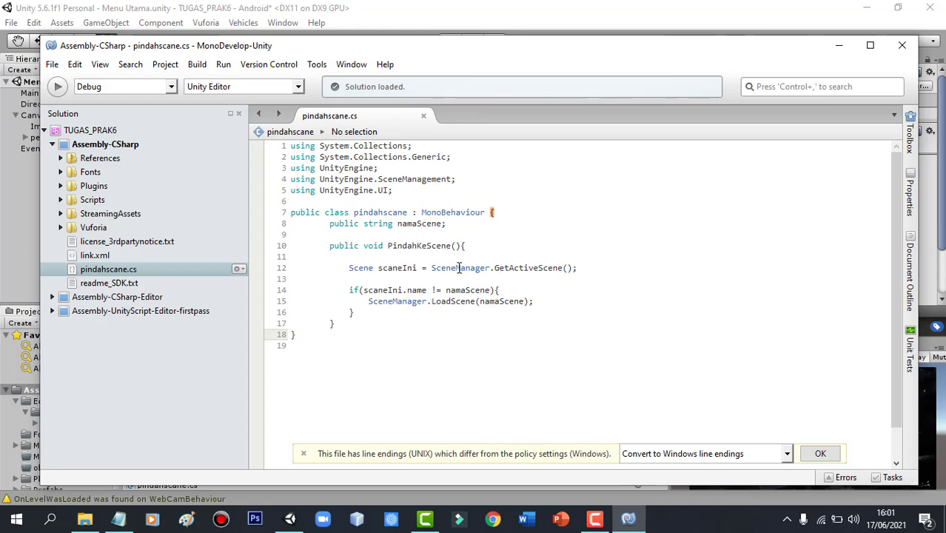
pyautogui.click(417, 225)
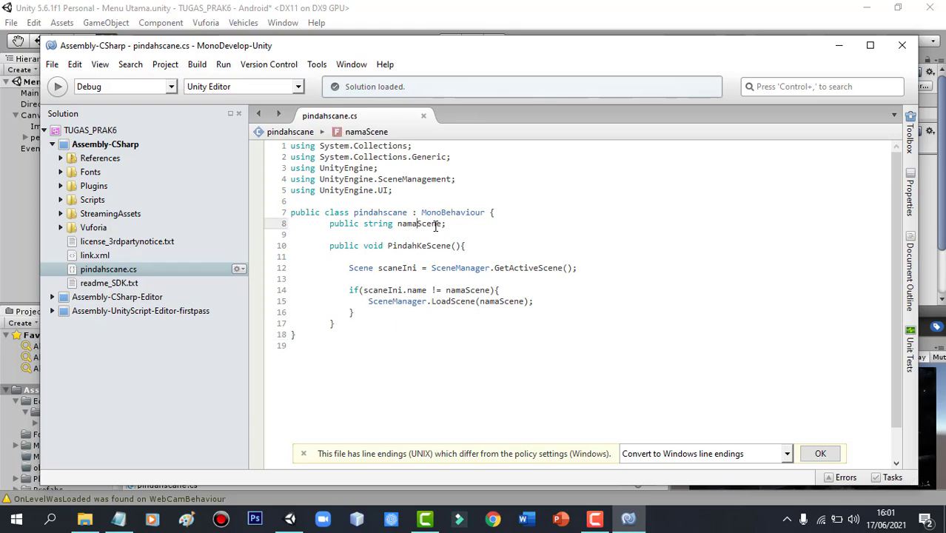
pyautogui.click(407, 246)
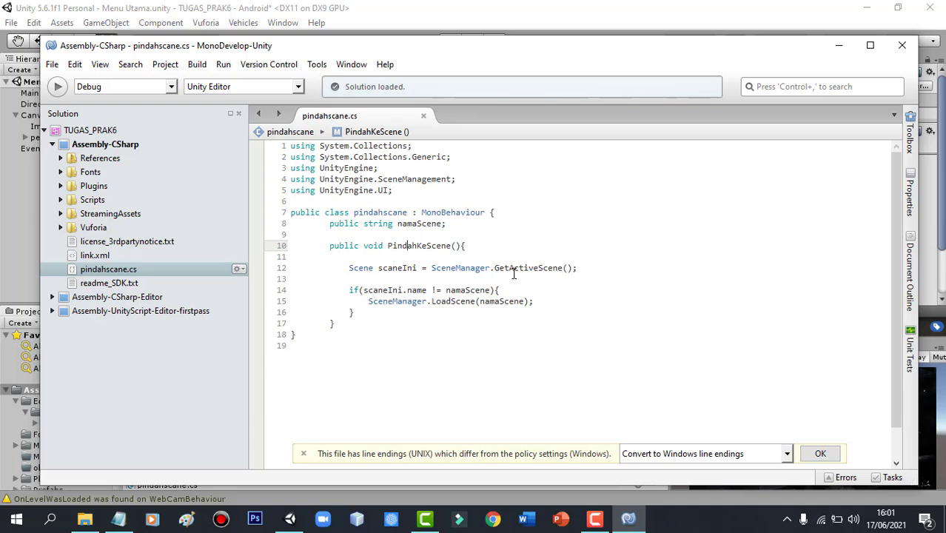